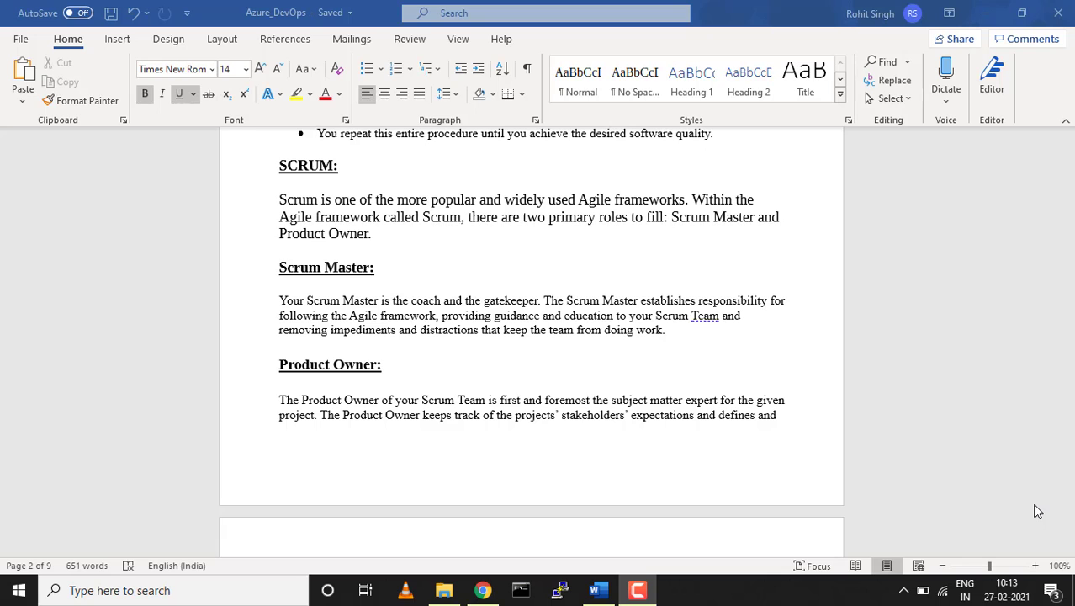
Read through the Azure_DevOps notes from the Scrum roles, Scrum flow and DevOps life cycle to the Scrum and Agile work item hierarchies.
scroll(1037, 511, down, 1)
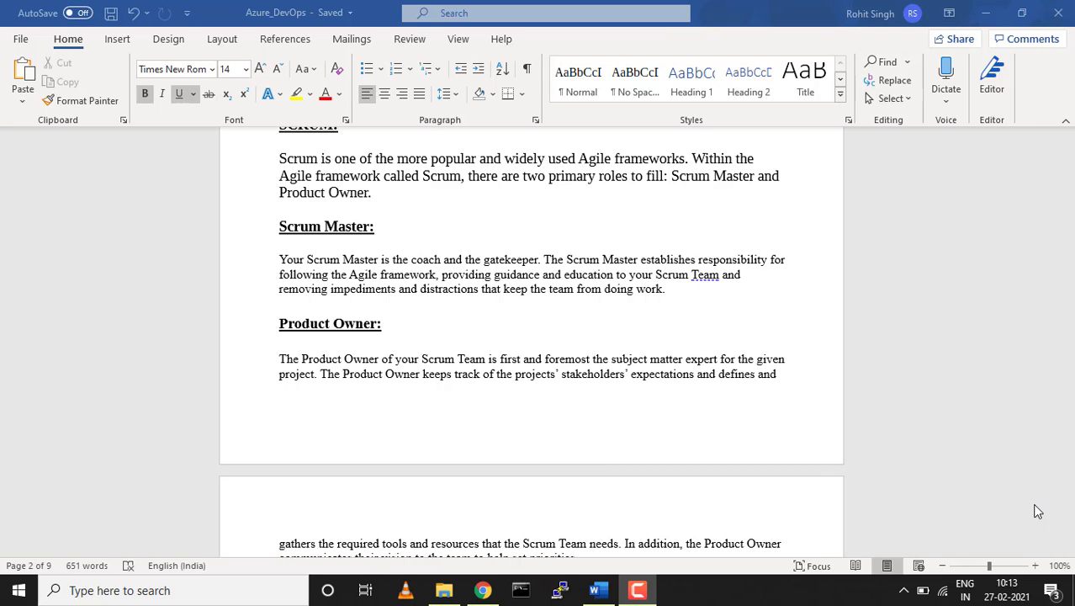
scroll(1037, 511, down, 5)
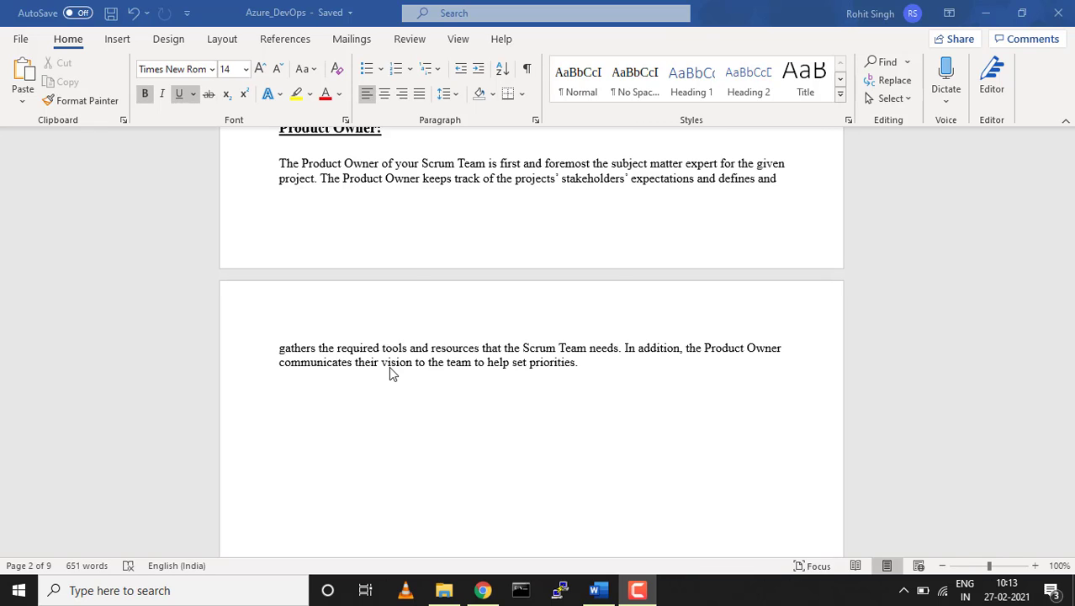
scroll(389, 368, down, 10)
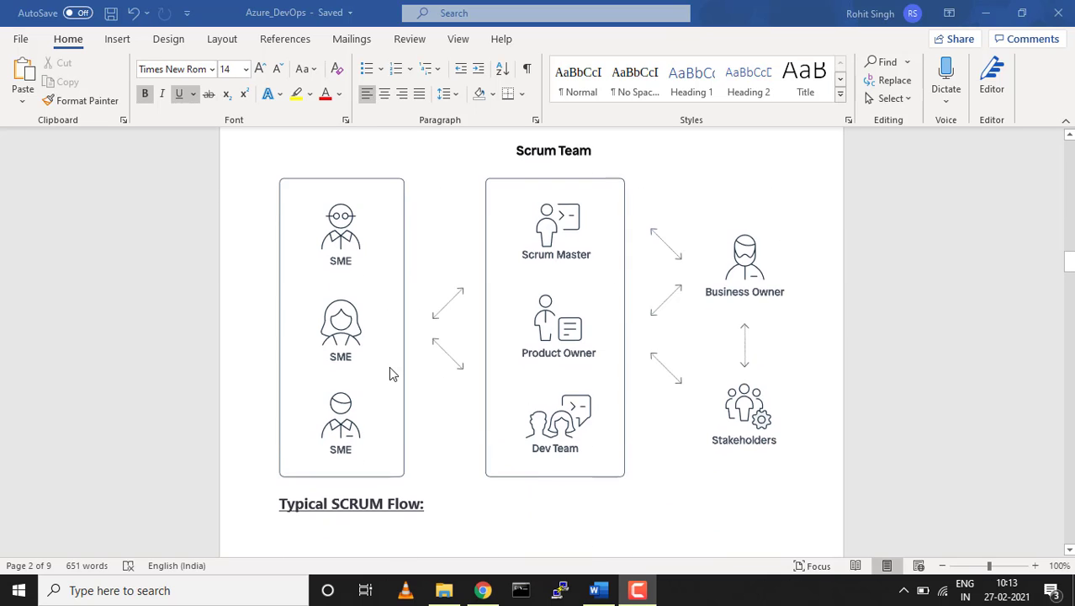
scroll(390, 373, down, 8)
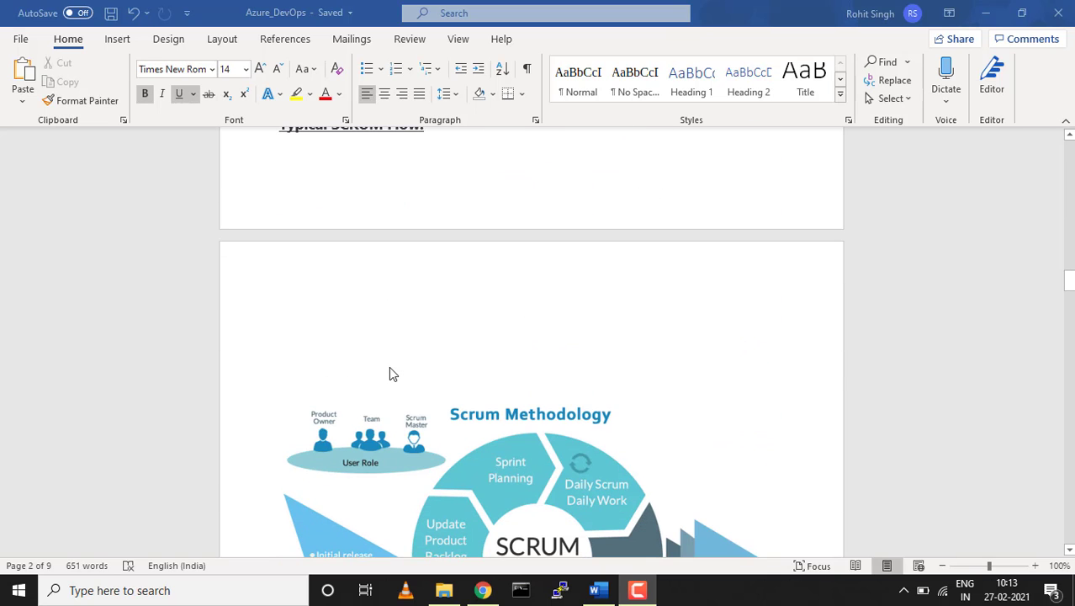
scroll(389, 373, down, 3)
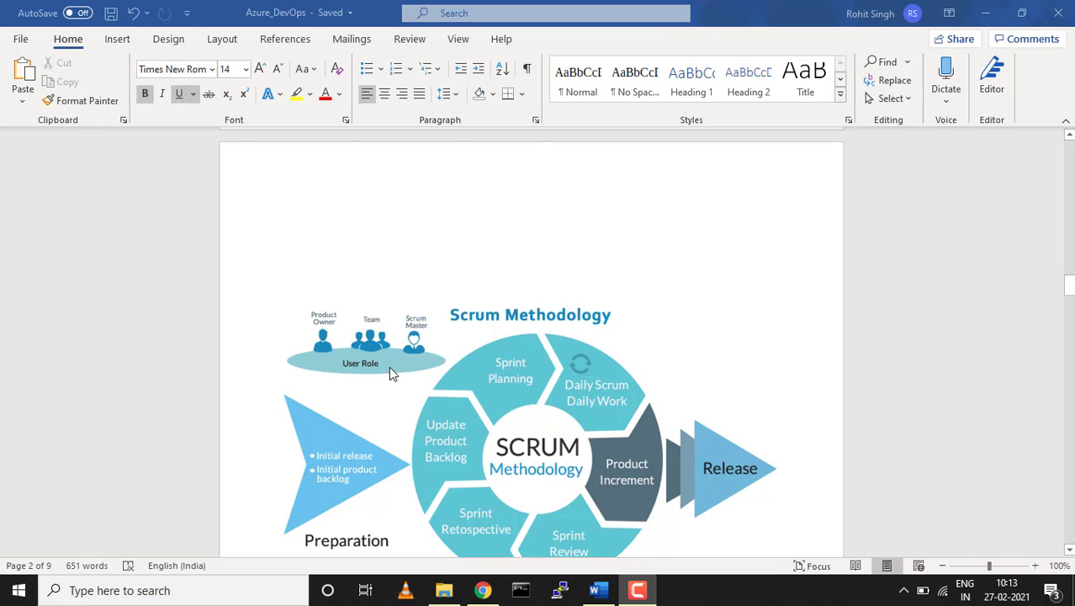
scroll(389, 373, down, 4)
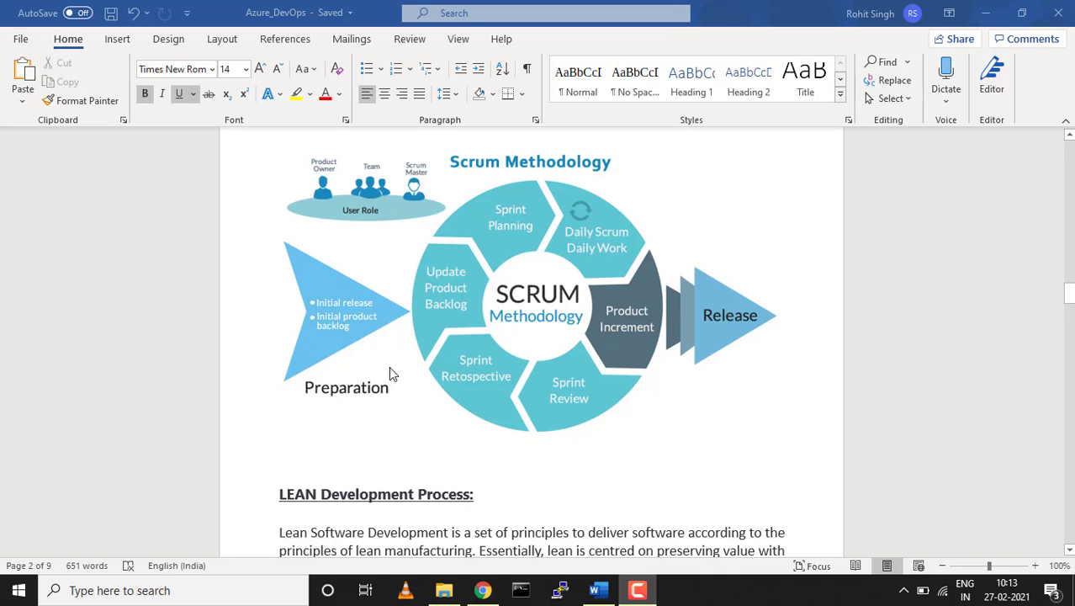
scroll(389, 372, down, 20)
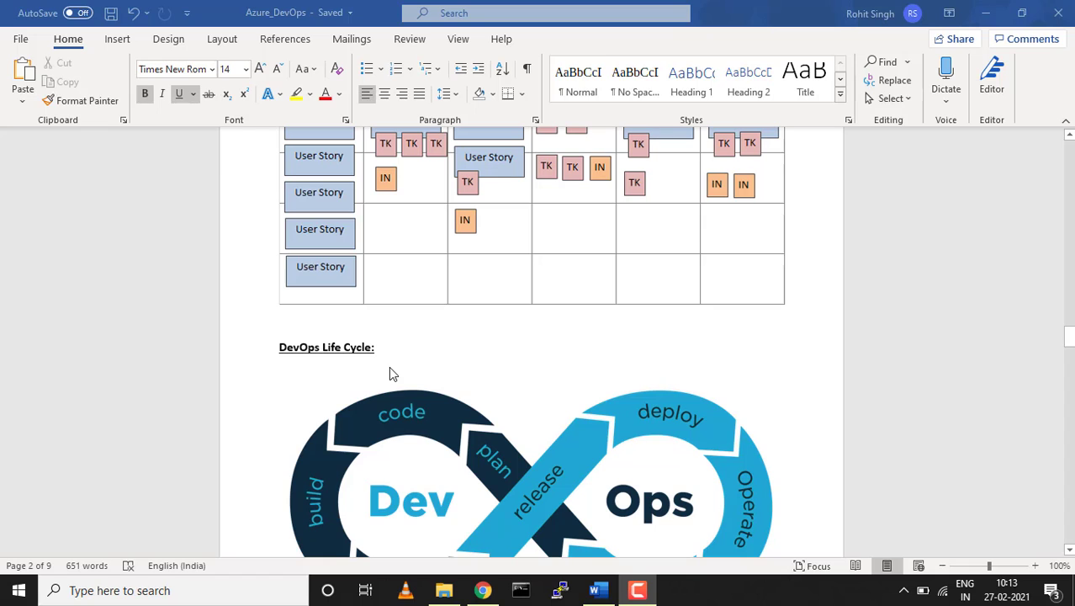
scroll(390, 368, down, 8)
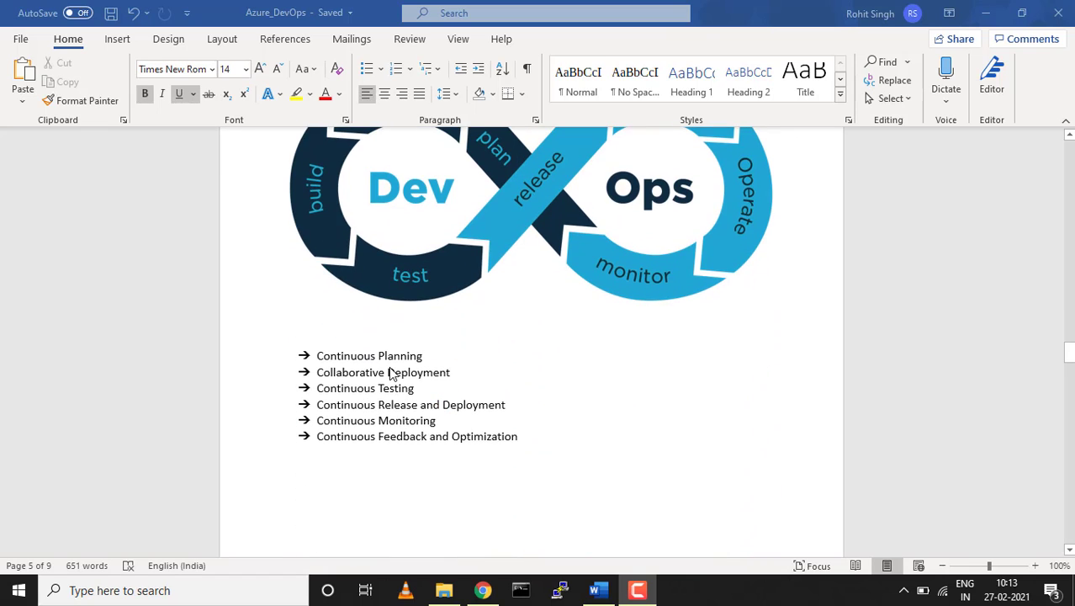
scroll(390, 372, down, 16)
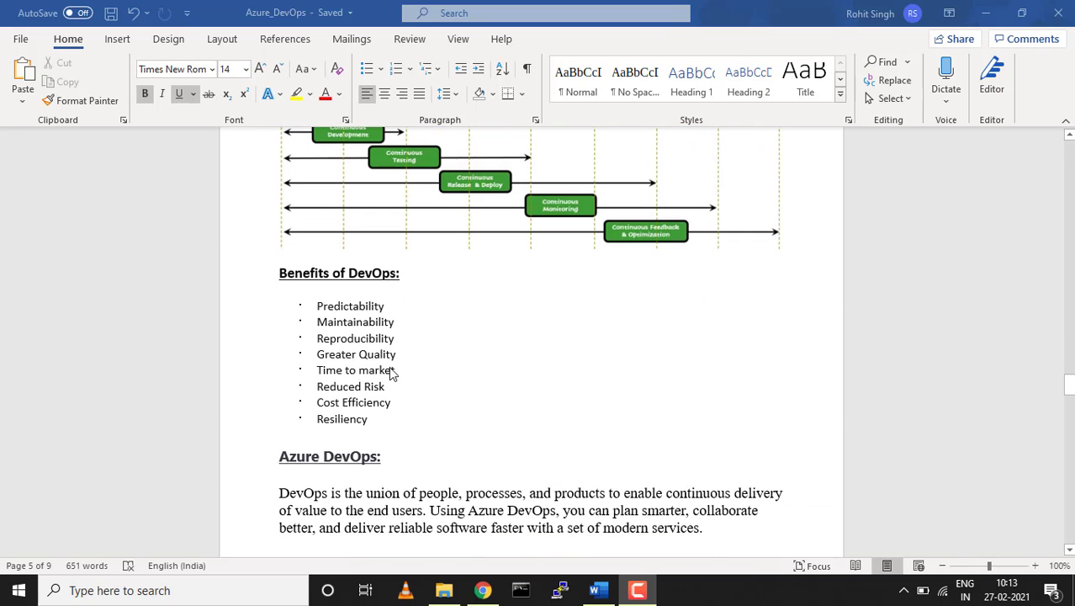
scroll(389, 373, down, 20)
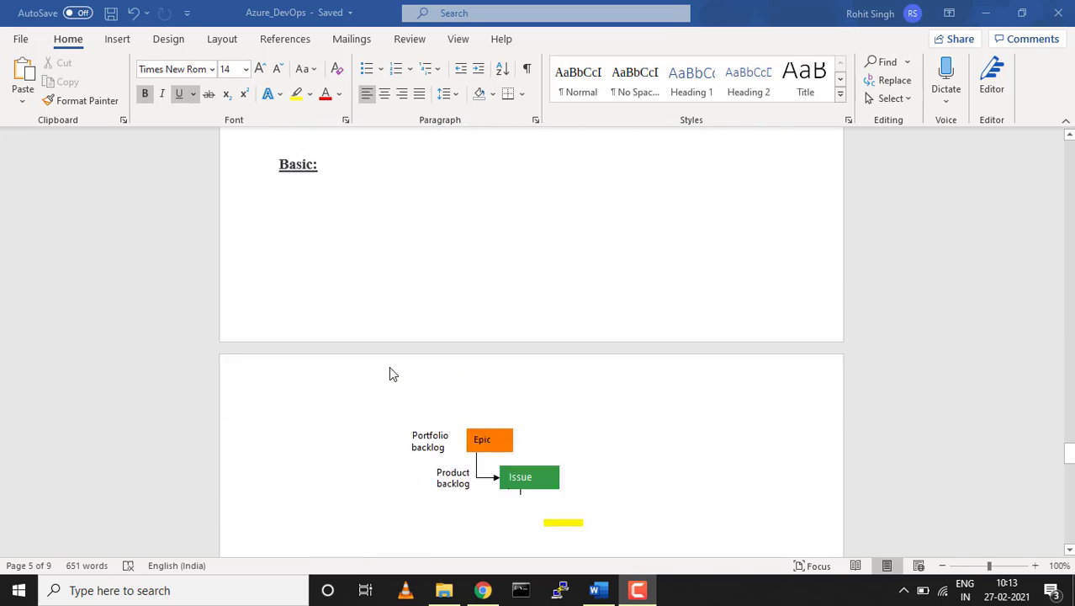
scroll(390, 372, down, 2)
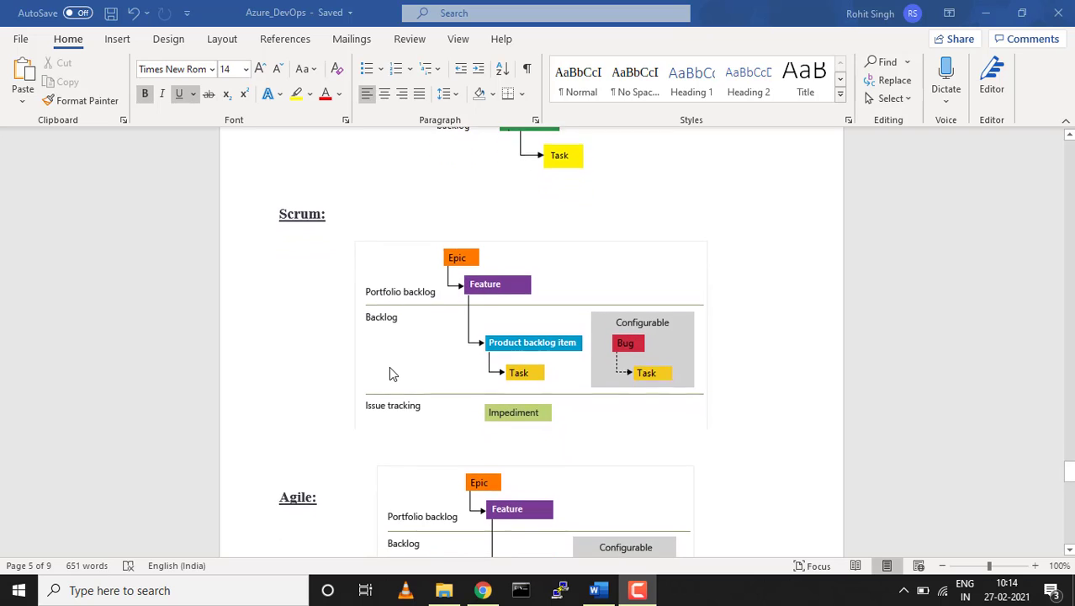
scroll(390, 369, down, 1)
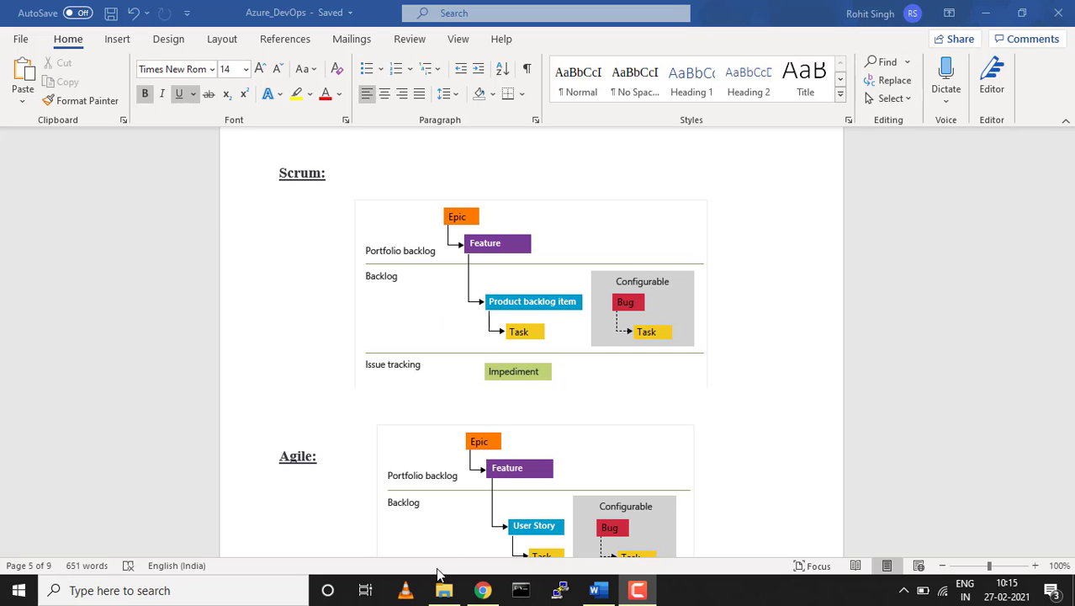
Switch to Chrome and highlight the dev.azure.com part of the Azure DevOps organization's address.
click(482, 592)
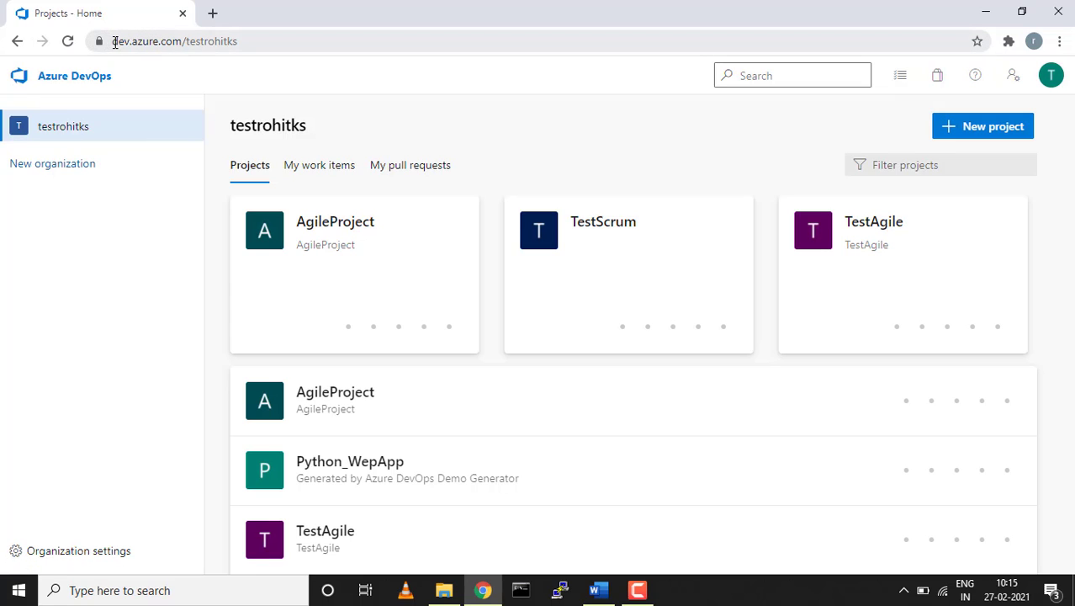
drag(116, 43, 184, 44)
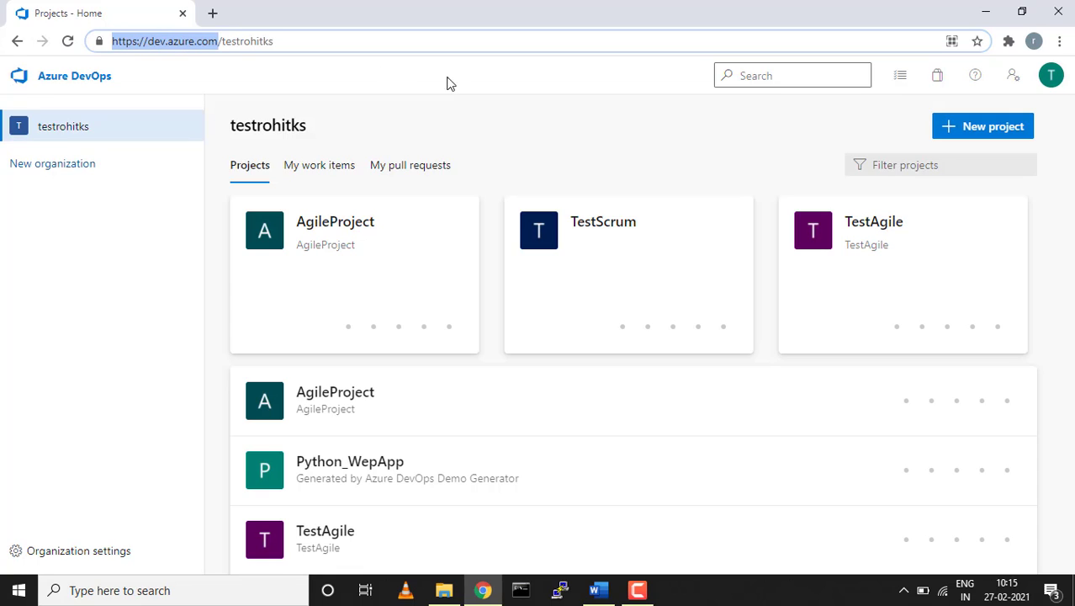
click(708, 106)
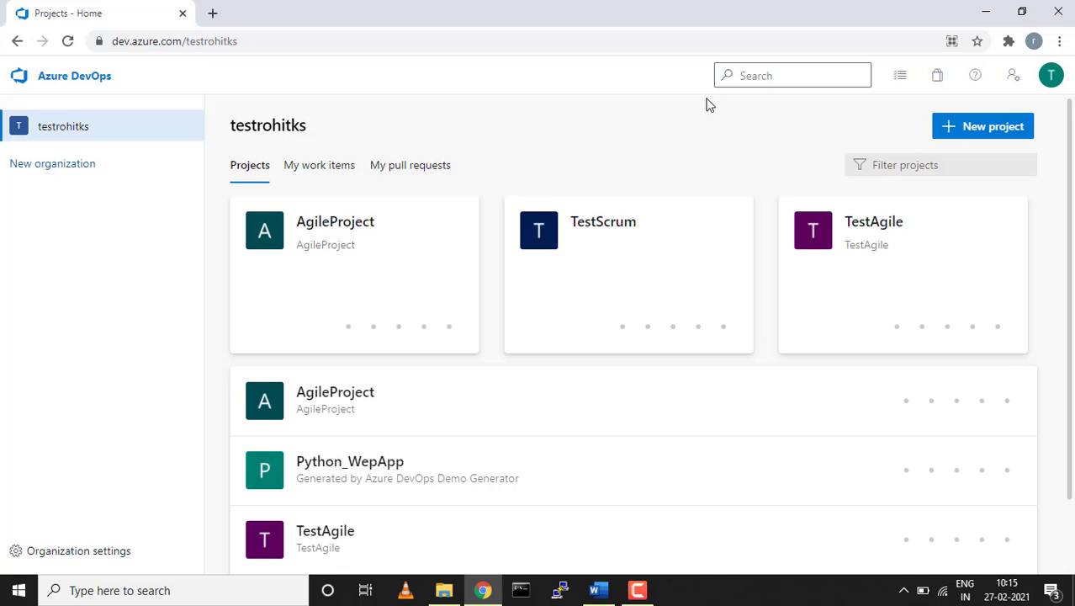
Start a new project named ScrumProject and reuse the name as its description.
click(971, 126)
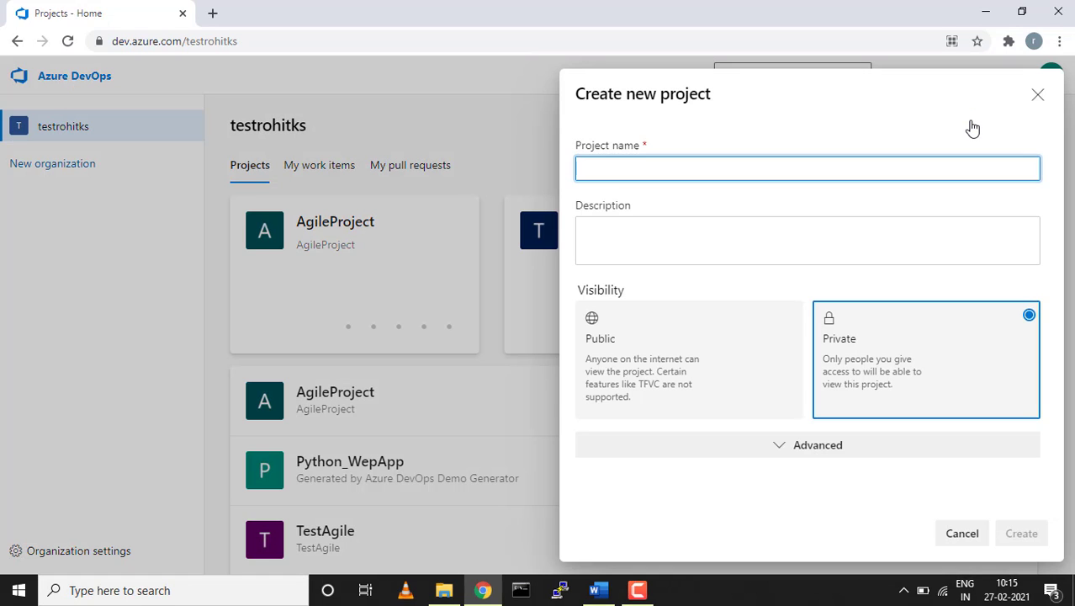
text(Sc)
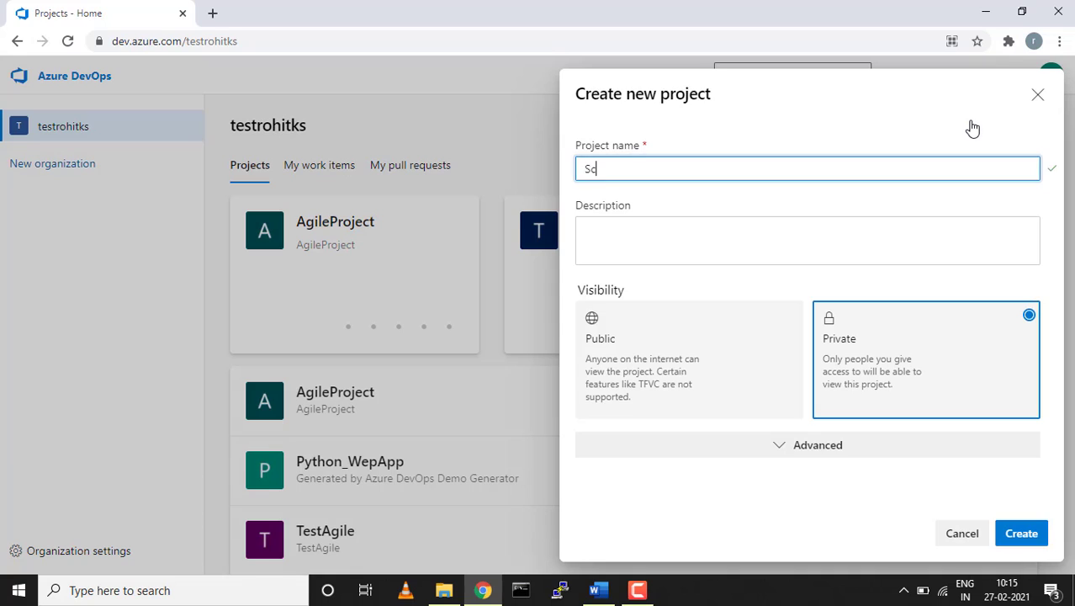
text(rumProject)
key(ctrl+a)
key(ctrl+c)
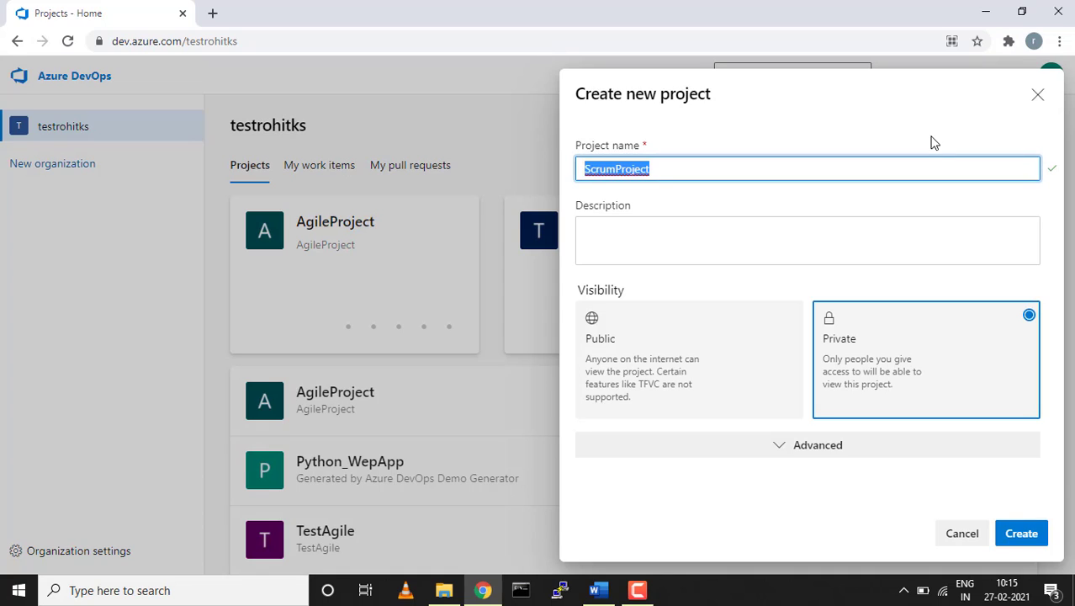
click(809, 252)
key(ctrl+v)
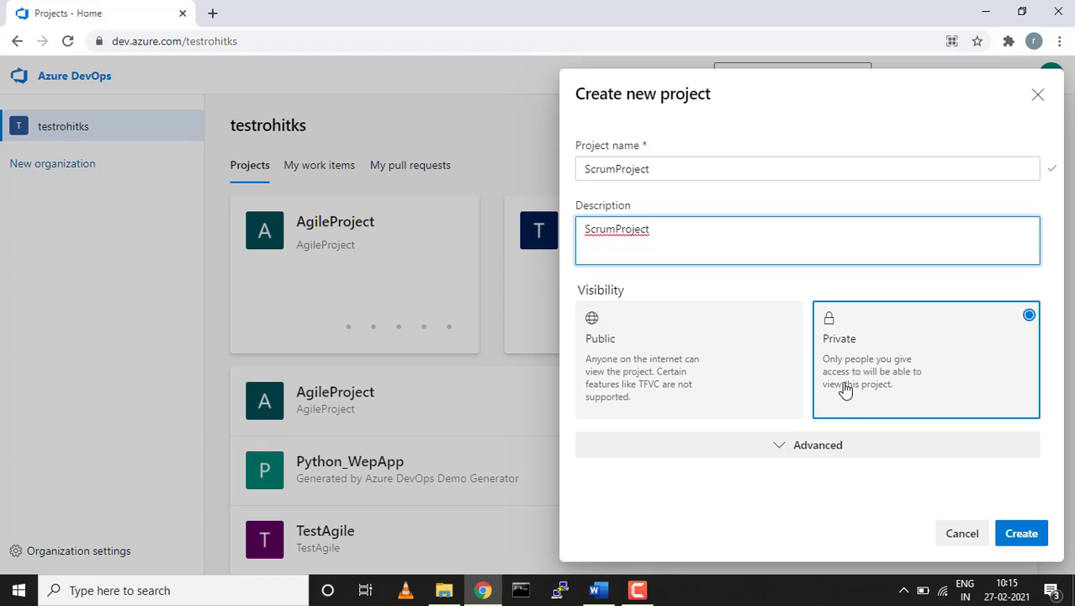
Check the version control options, keep Git, set the work item process to Scrum, and create the private project.
click(789, 443)
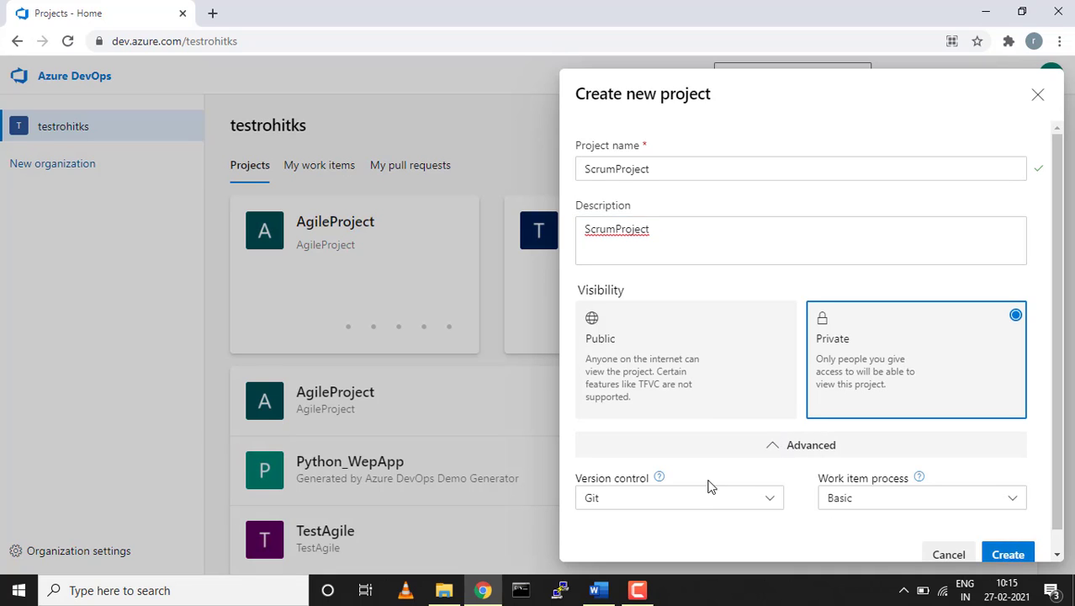
click(768, 501)
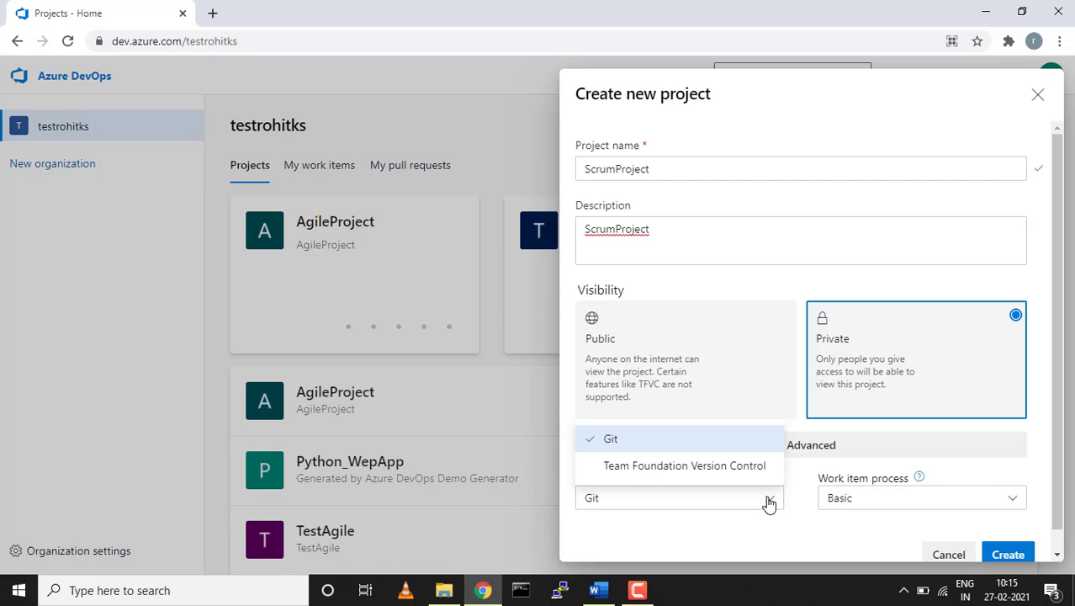
click(769, 501)
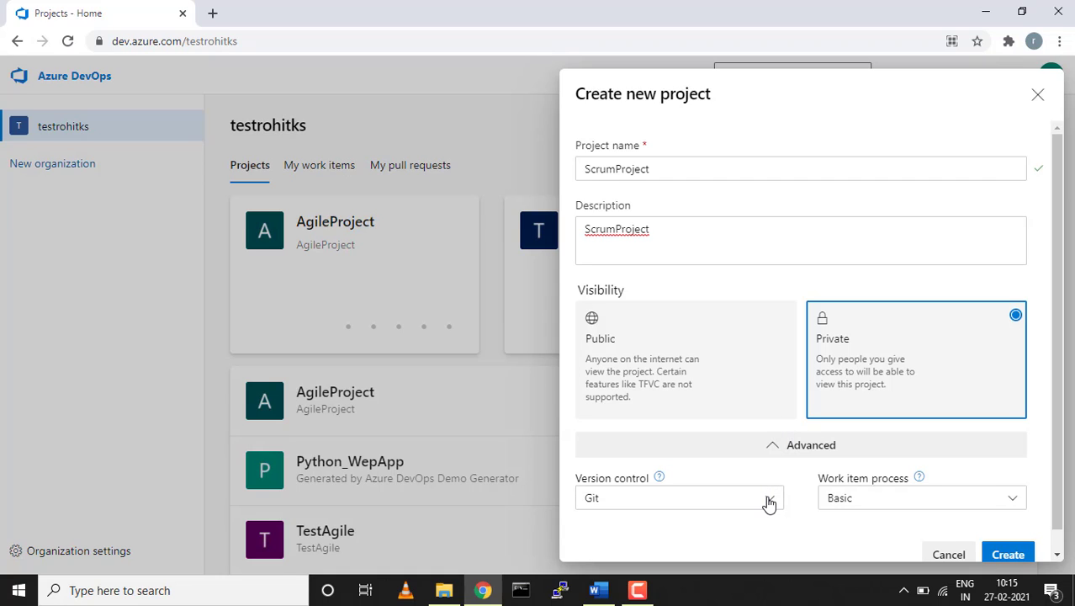
click(1008, 502)
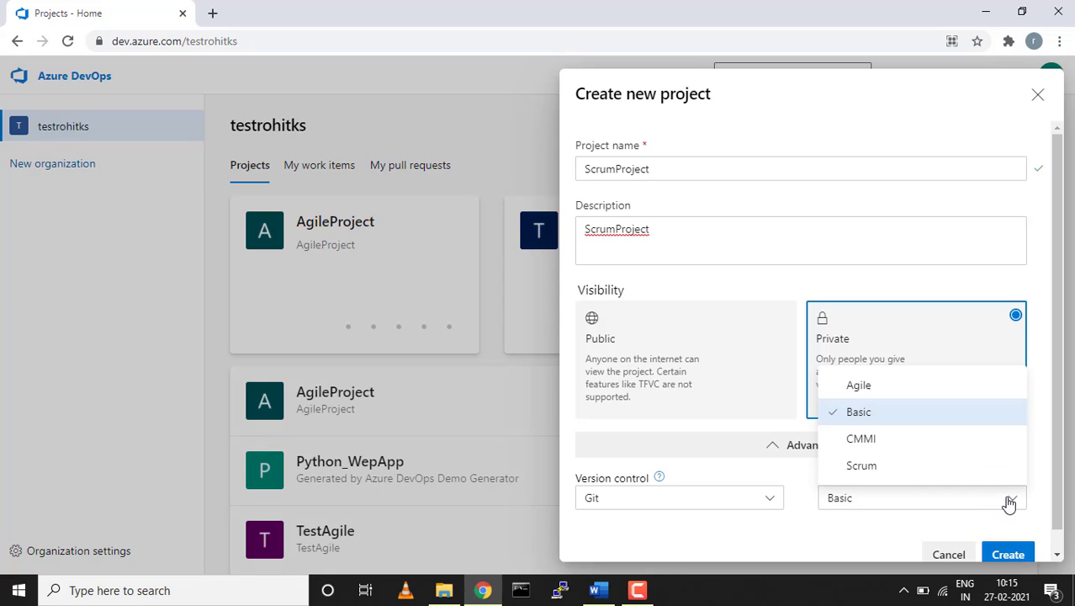
click(885, 469)
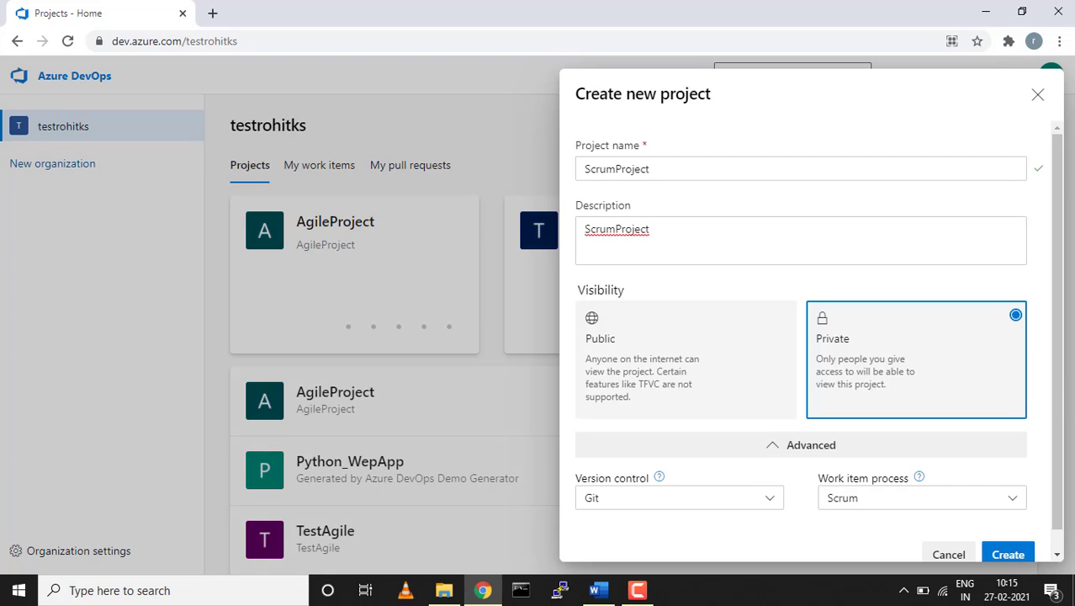
drag(1058, 425, 1050, 457)
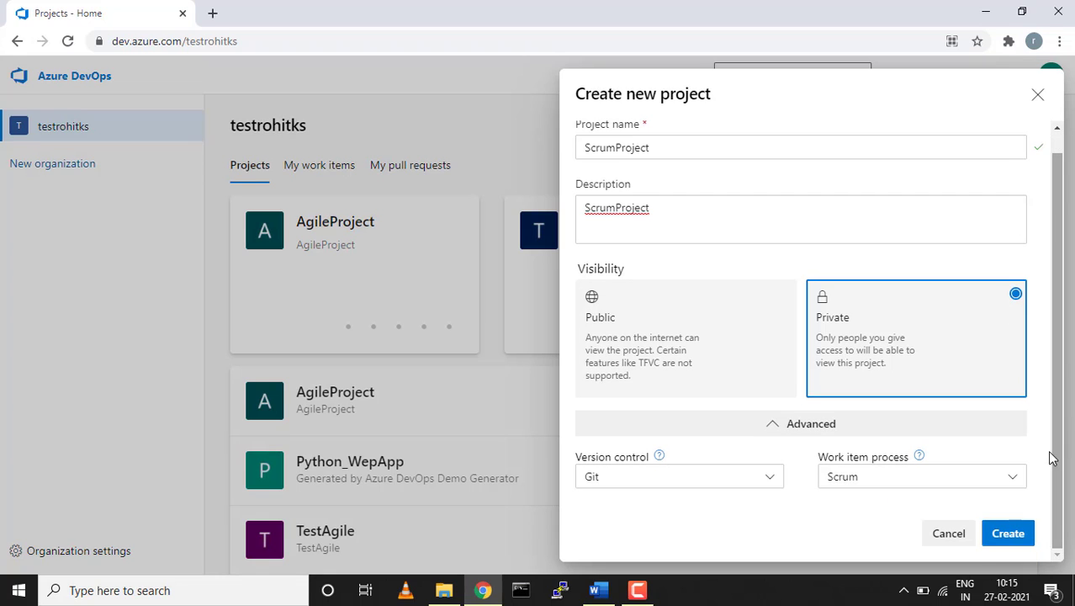
click(1005, 534)
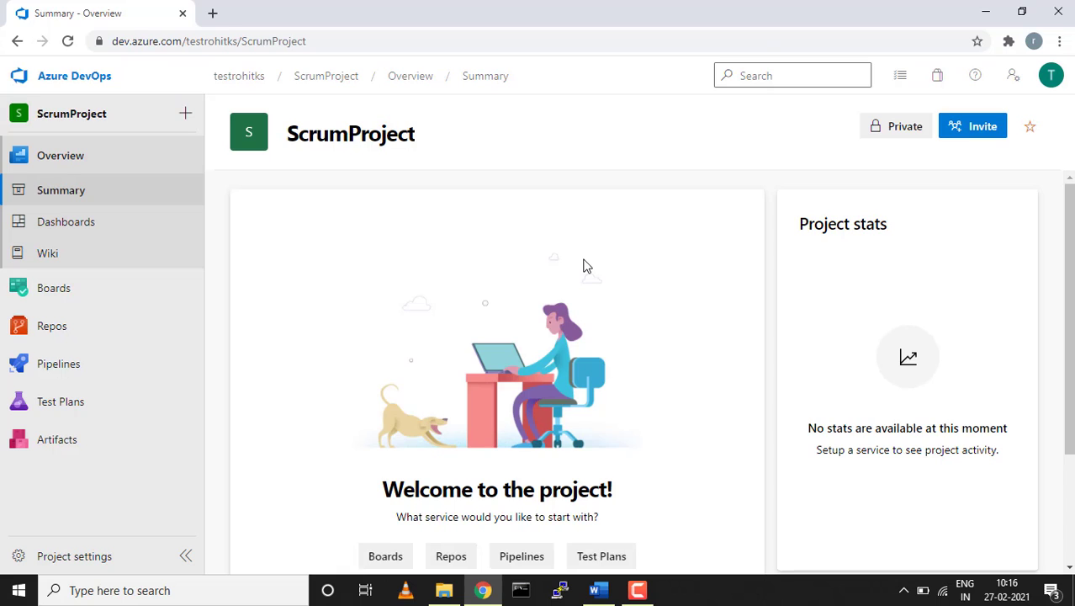
Look over the new project's summary page and its Repos files page.
scroll(586, 265, down, 2)
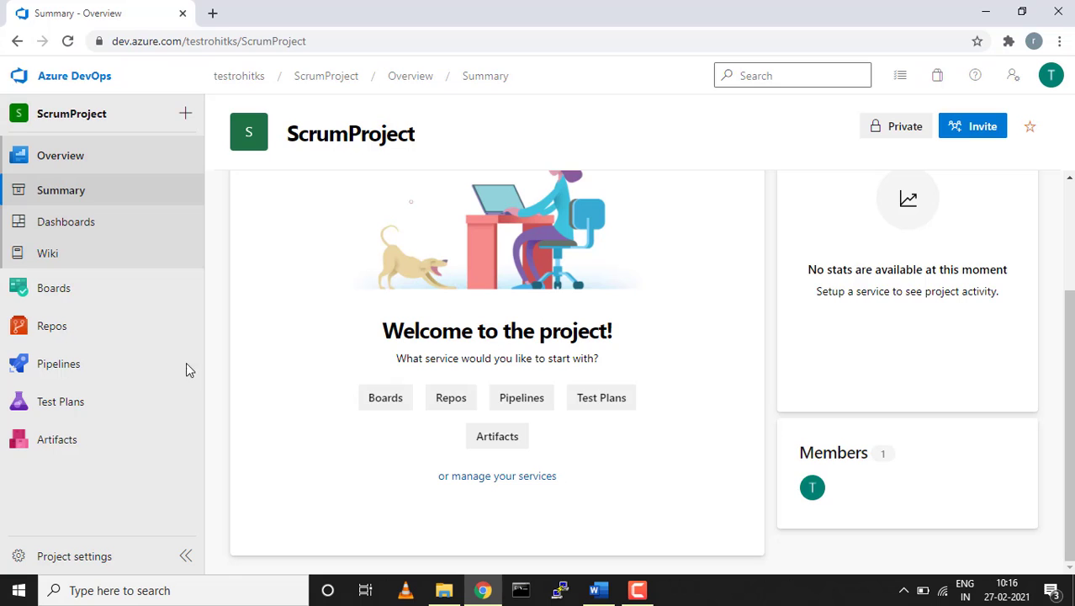
click(54, 328)
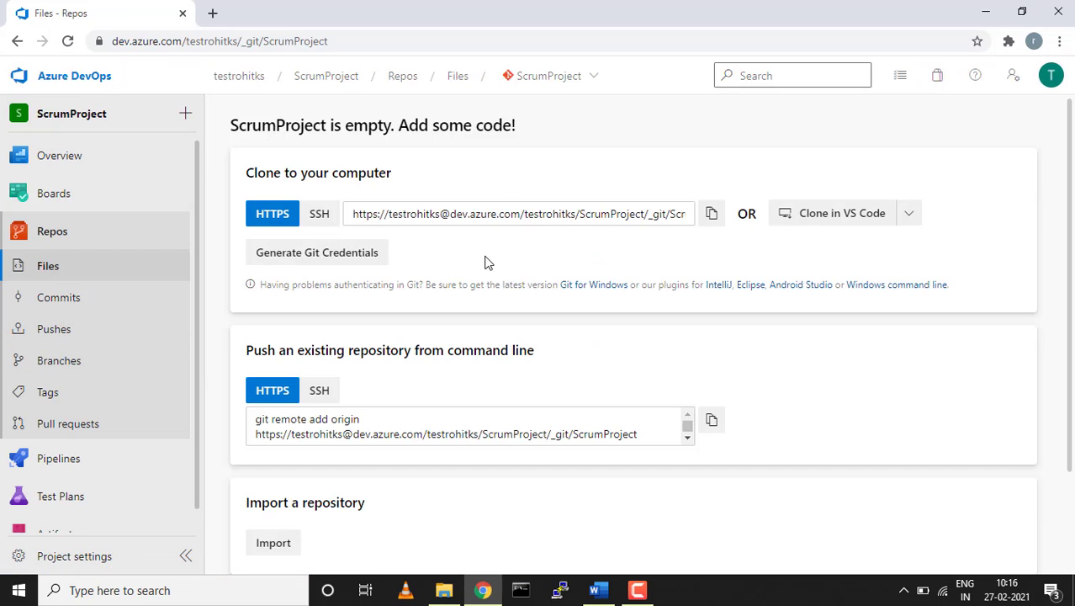
Start a new Epic in the project's work items and title it "Shopping Cart for website".
click(53, 193)
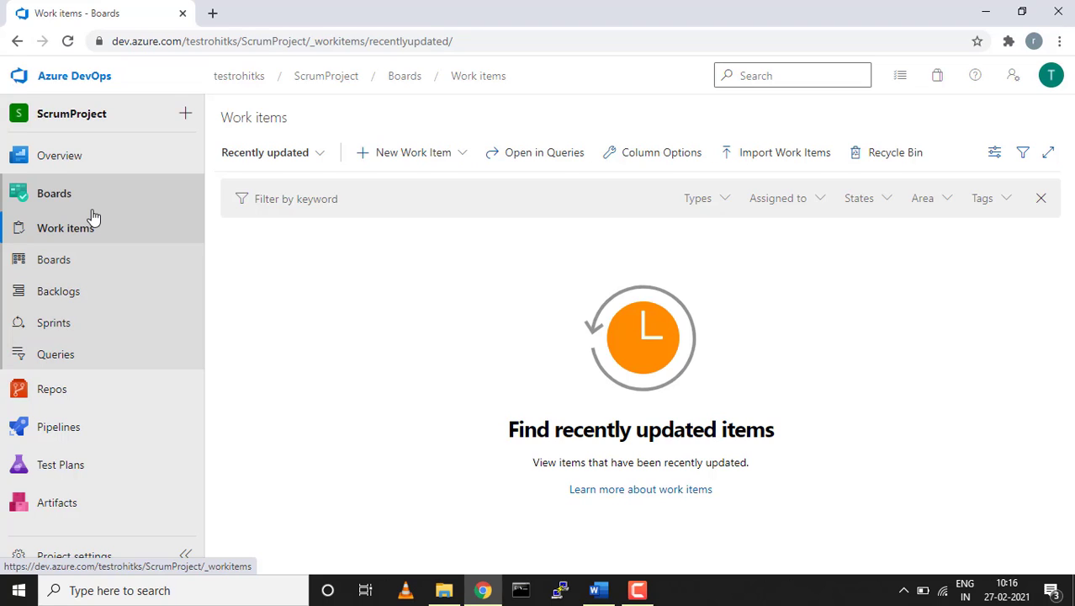
click(465, 155)
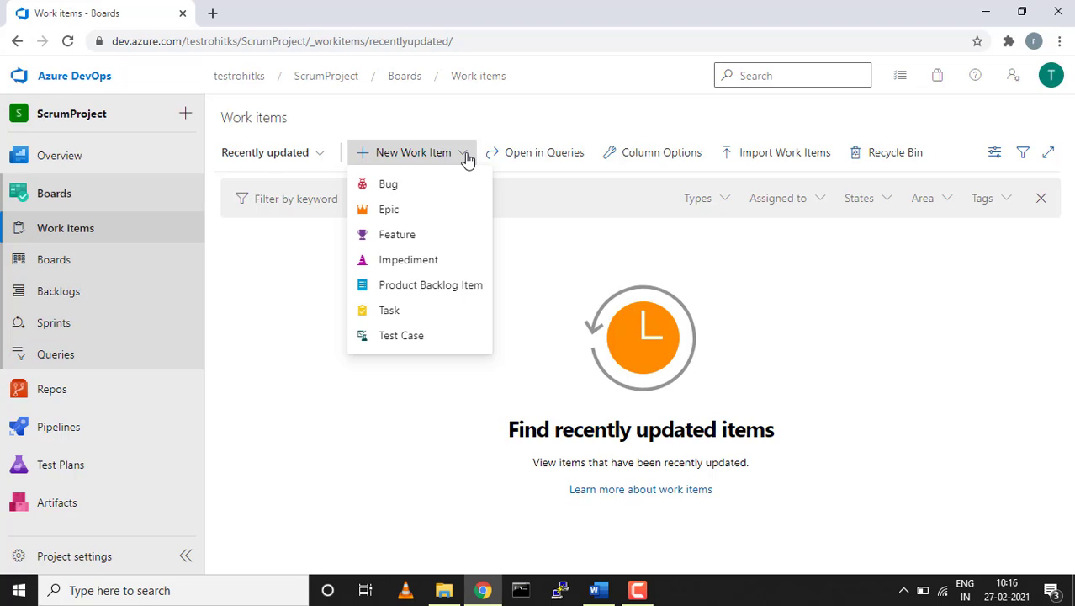
click(391, 211)
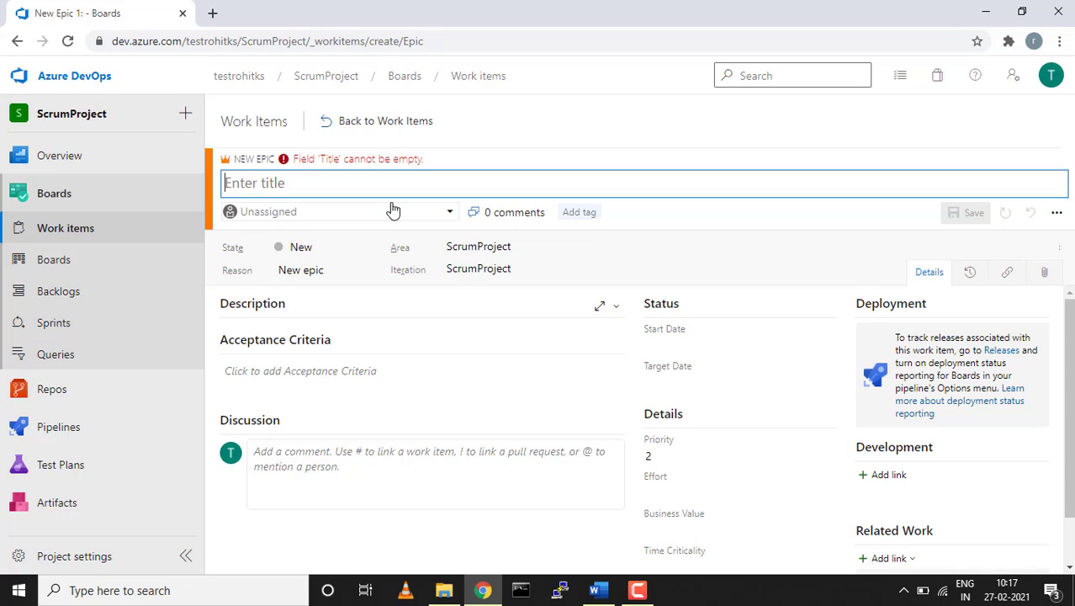
text(Shoppi)
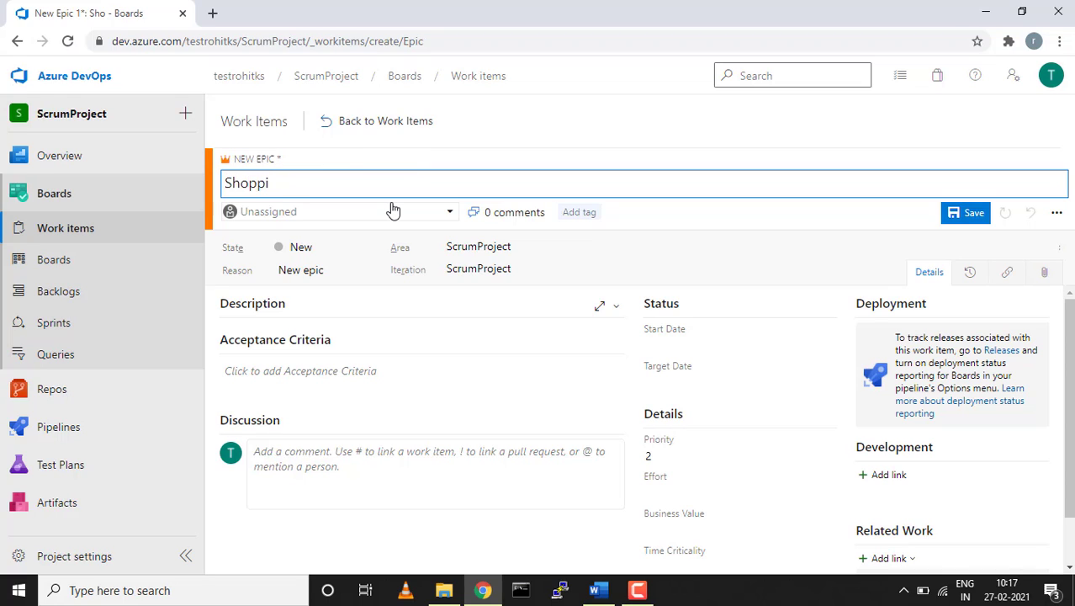
text(ng Cart)
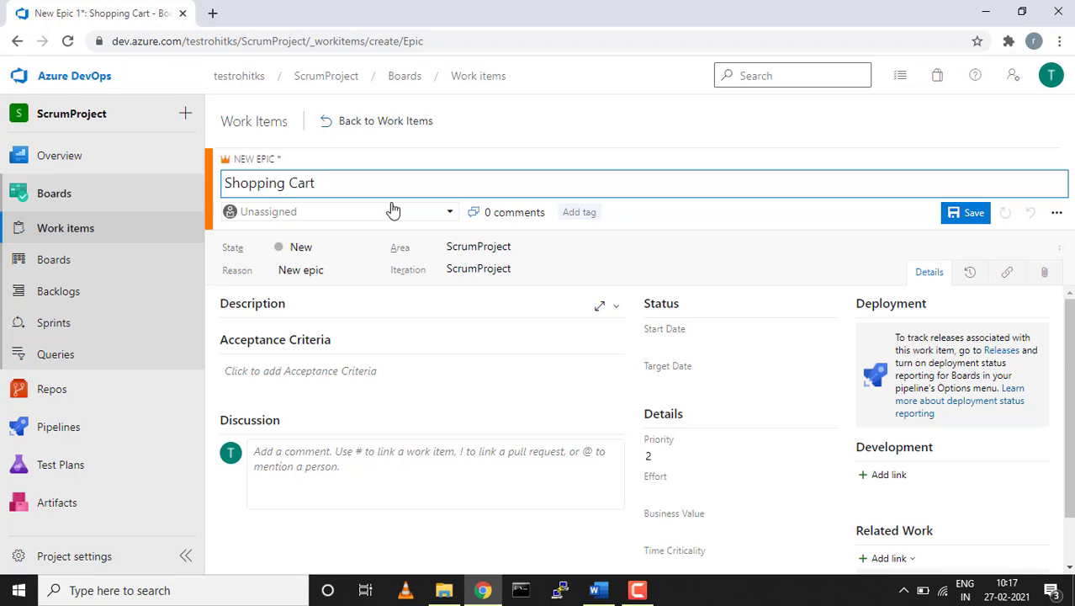
text( for)
text(website)
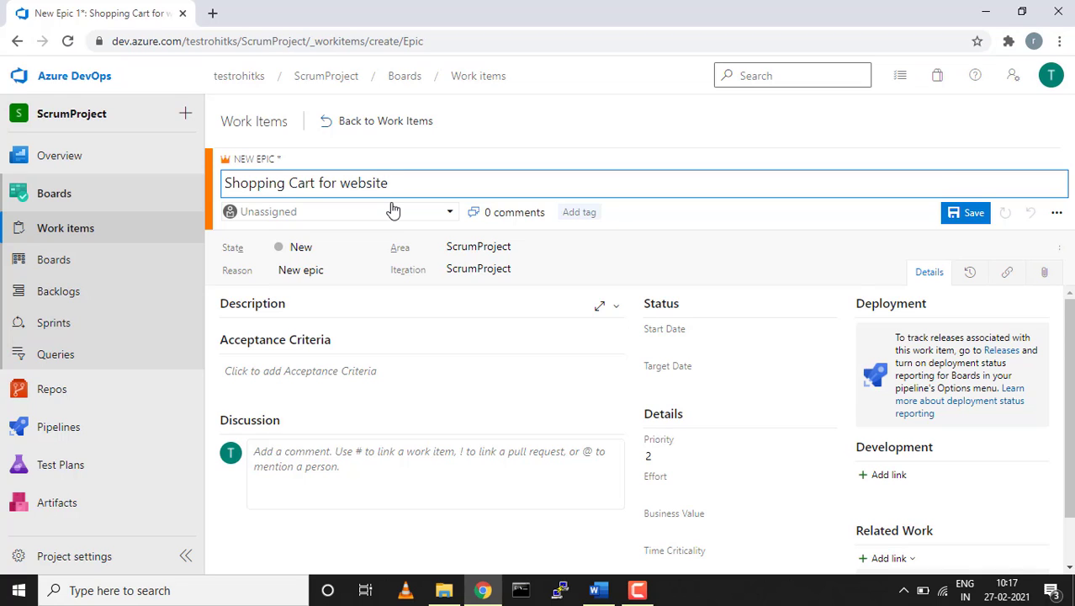
Assign the Epic to the available project user, keep its state as New, and save it.
click(386, 216)
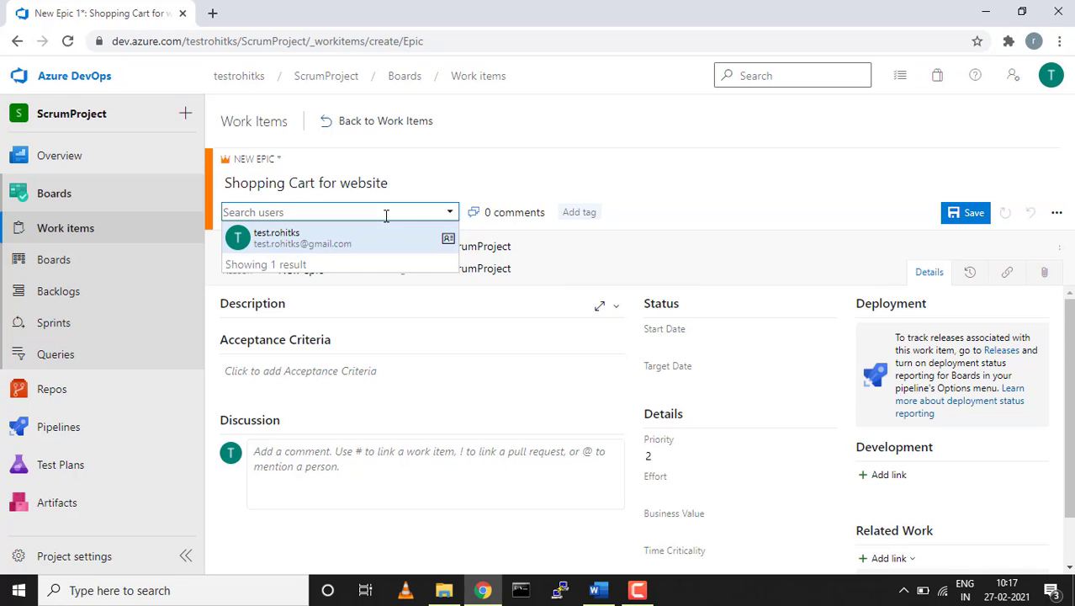
click(316, 244)
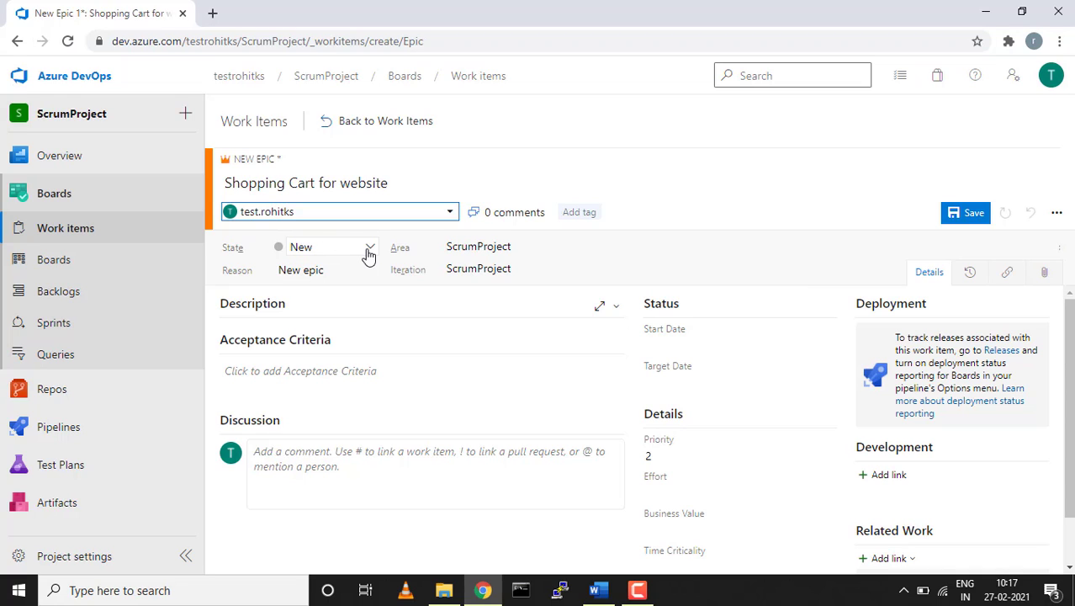
click(367, 248)
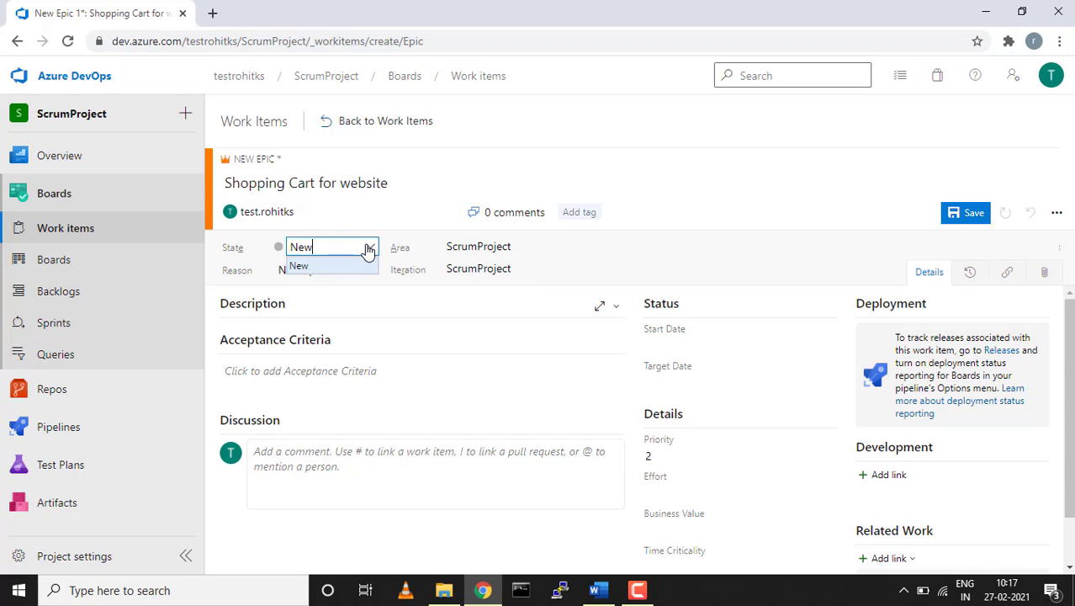
click(368, 248)
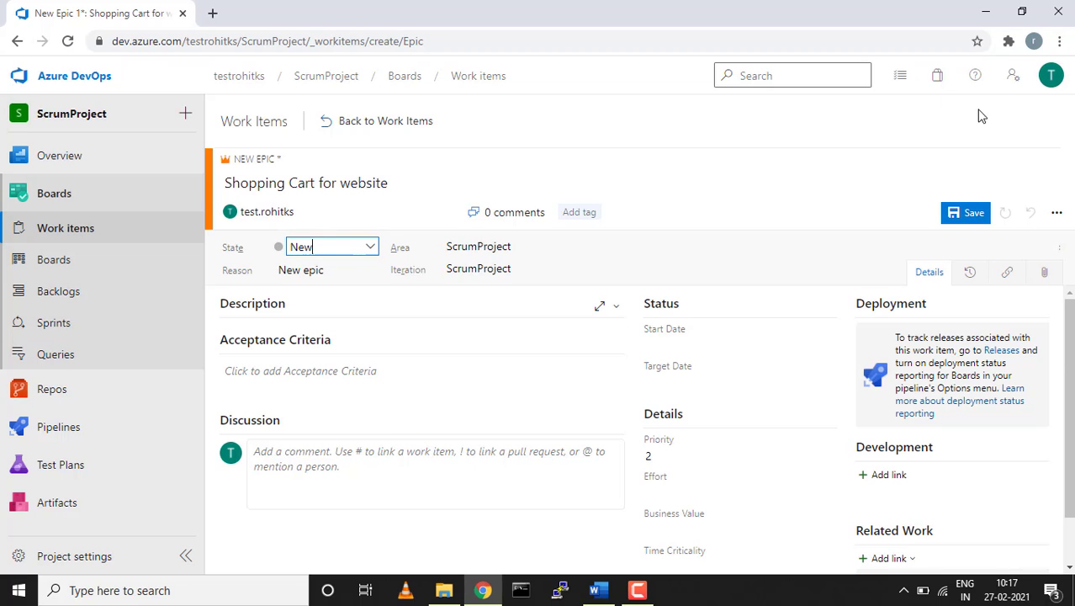
click(956, 215)
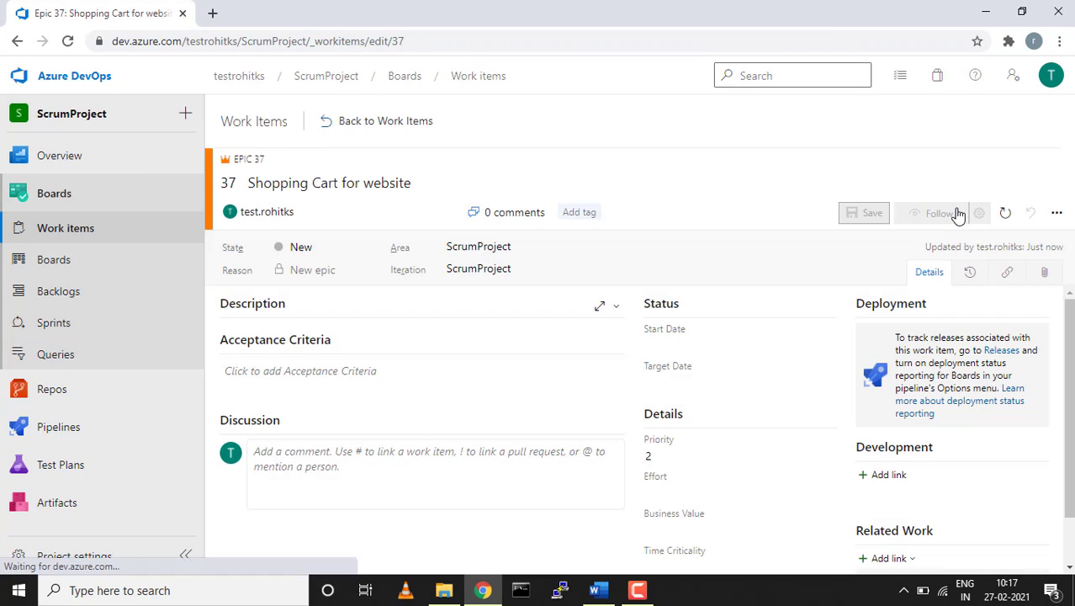
Examine the saved Epic's available states, its assignee choices and its Area field.
click(368, 250)
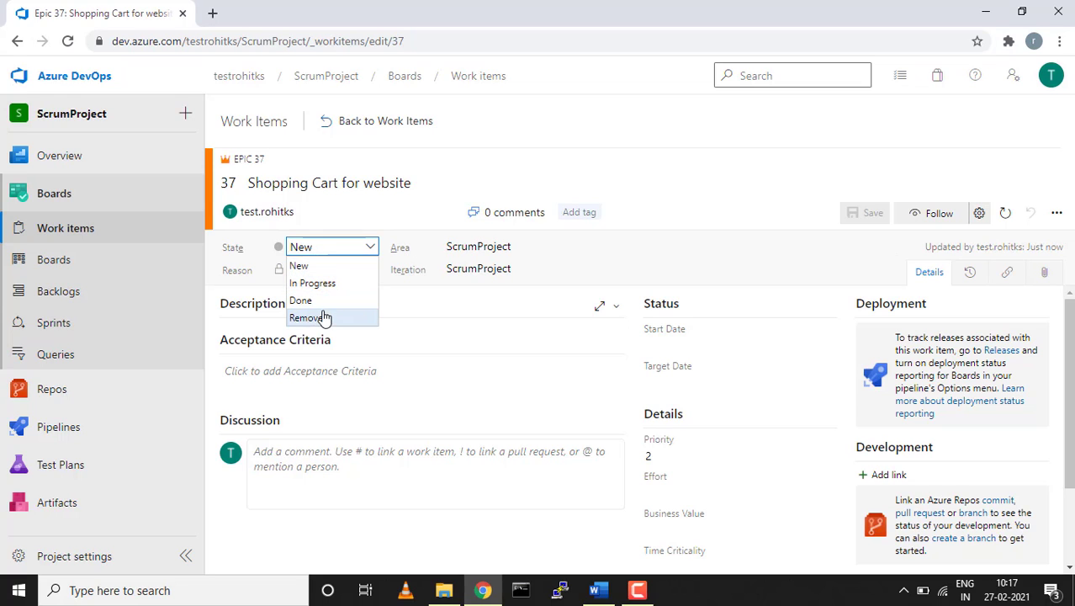
click(382, 212)
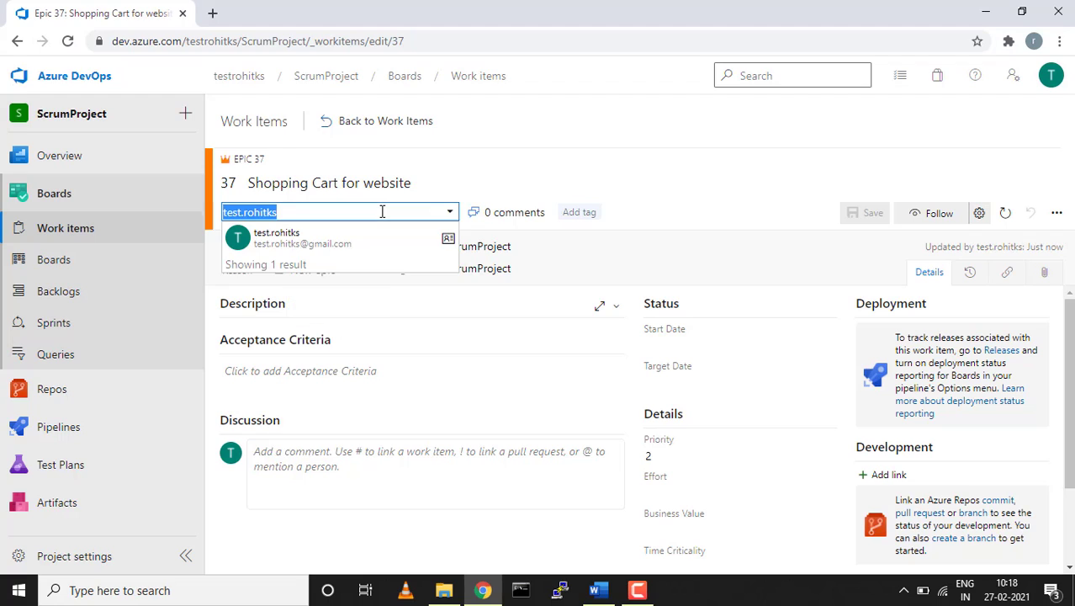
click(513, 151)
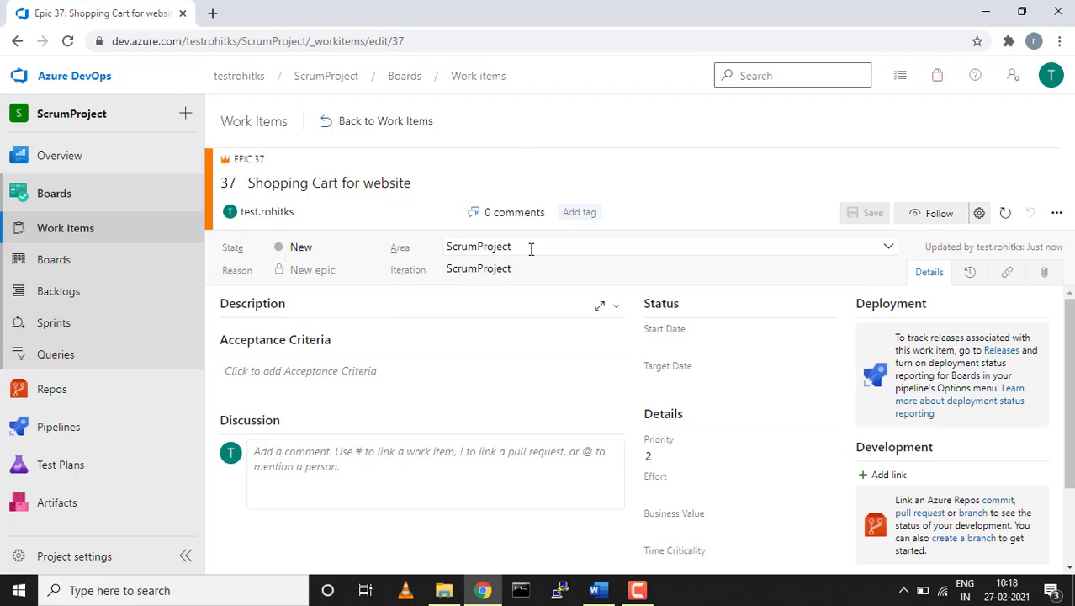
click(531, 247)
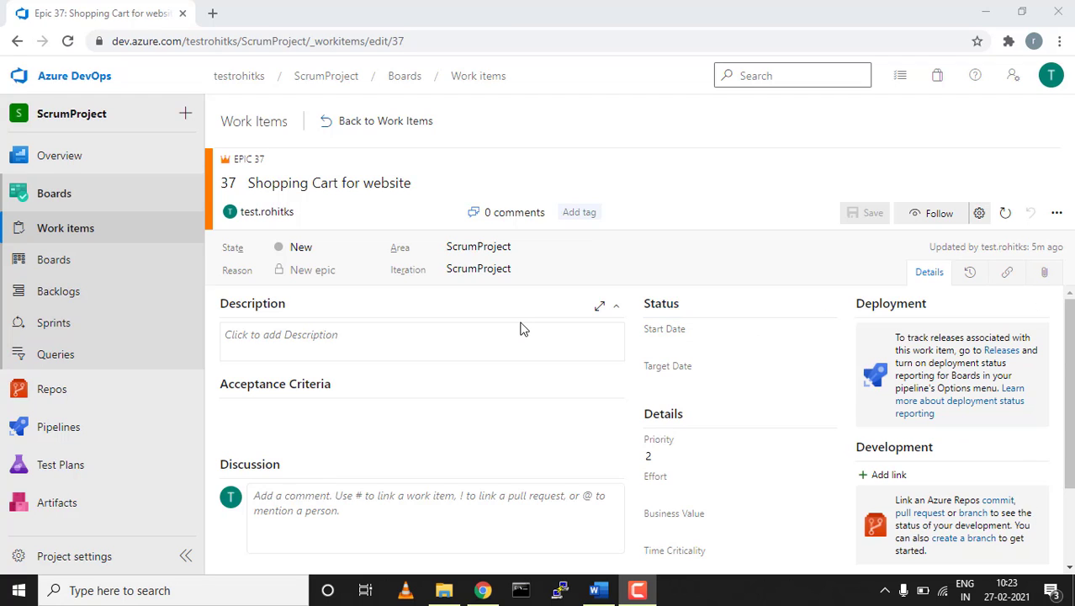
Look at the Epic's empty Description and Acceptance Criteria editors without entering any text.
click(387, 346)
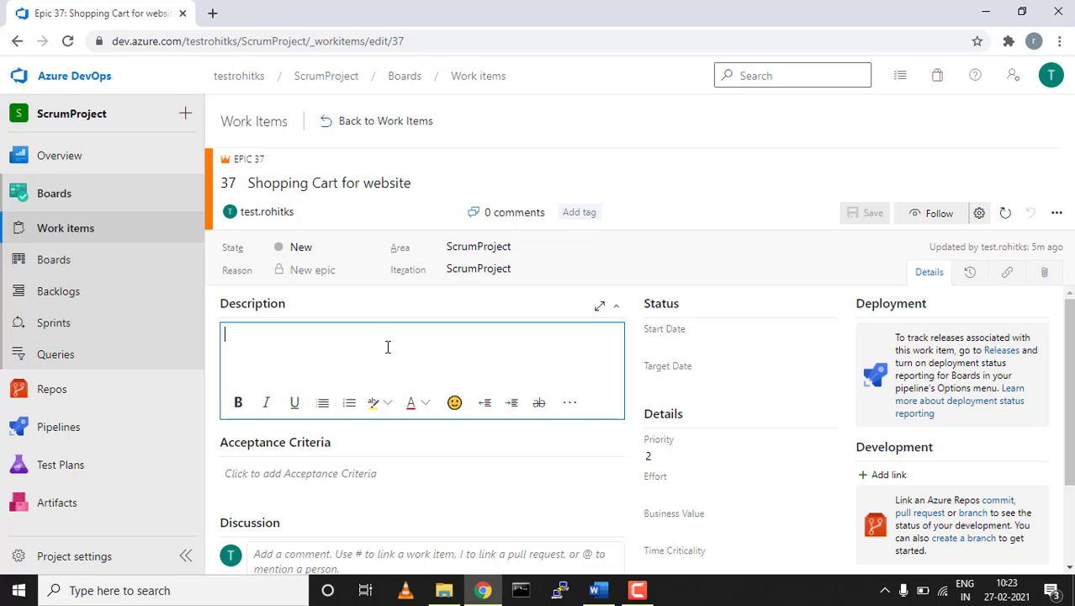
click(321, 477)
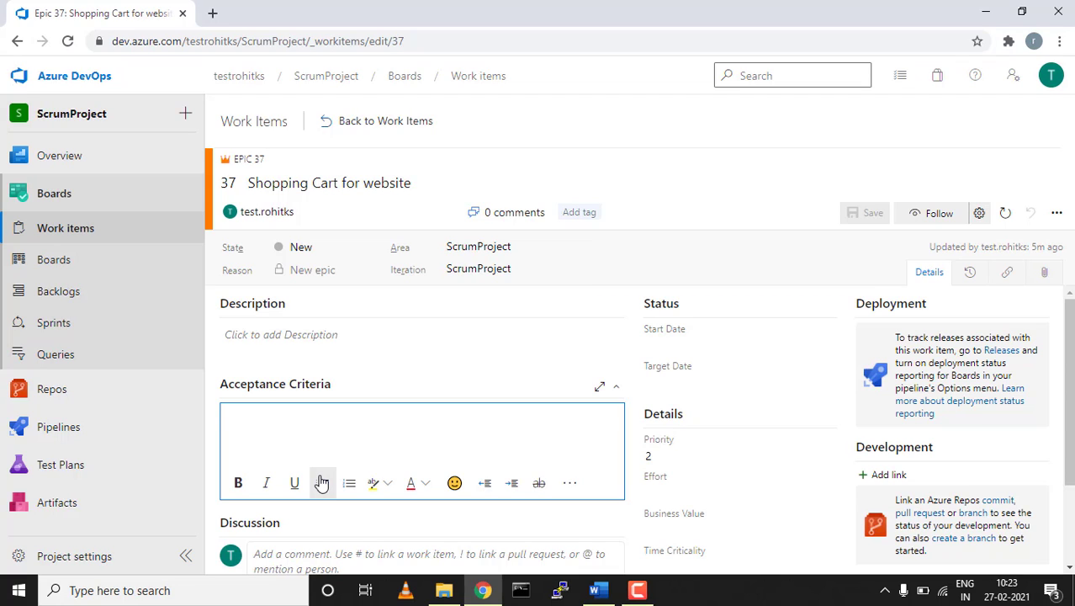
scroll(321, 482, down, 3)
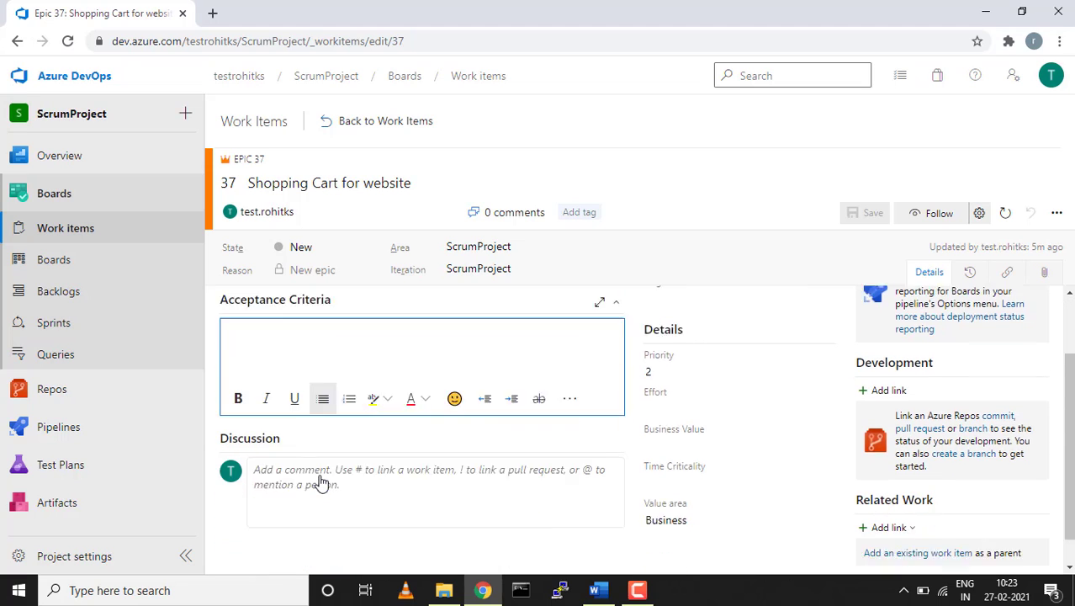
Try mentioning the project user in a Discussion comment on the Epic, and clear the comment.
click(311, 445)
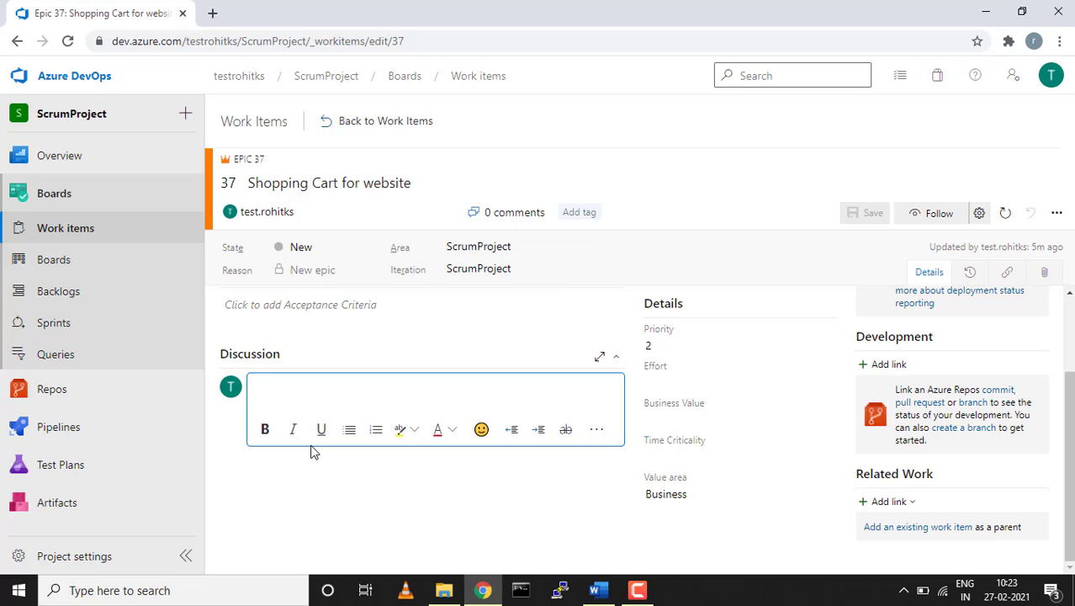
text(@)
key(Return)
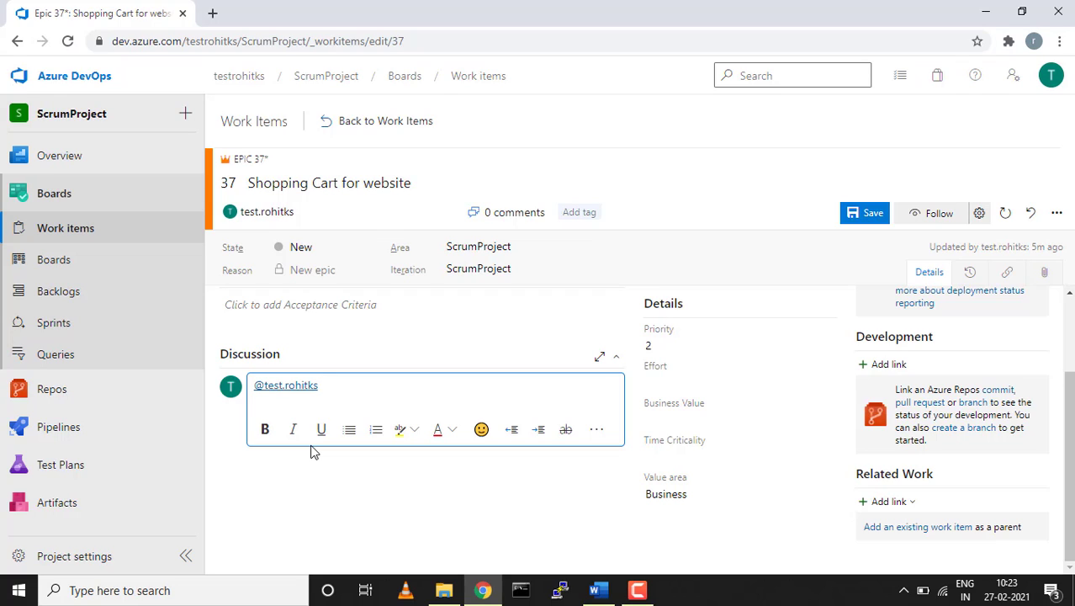
key(ctrl+a)
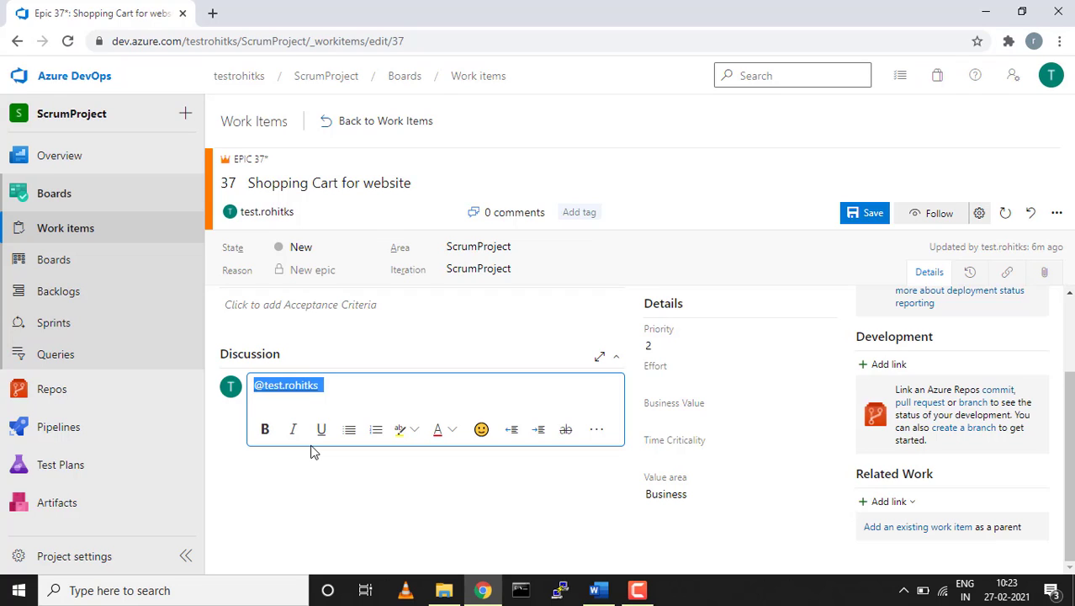
key(BackSpace)
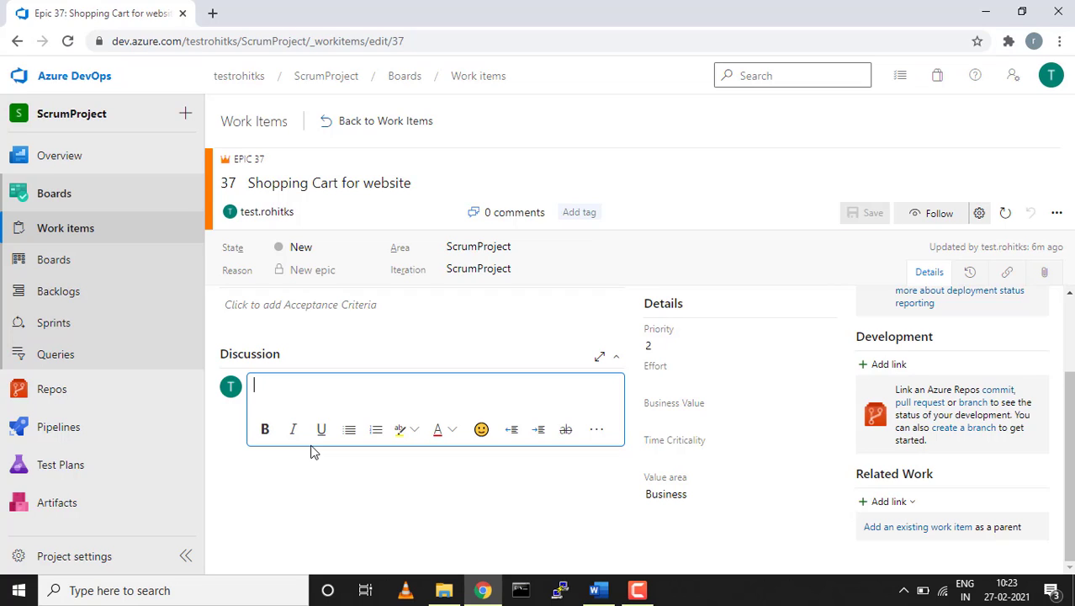
click(300, 510)
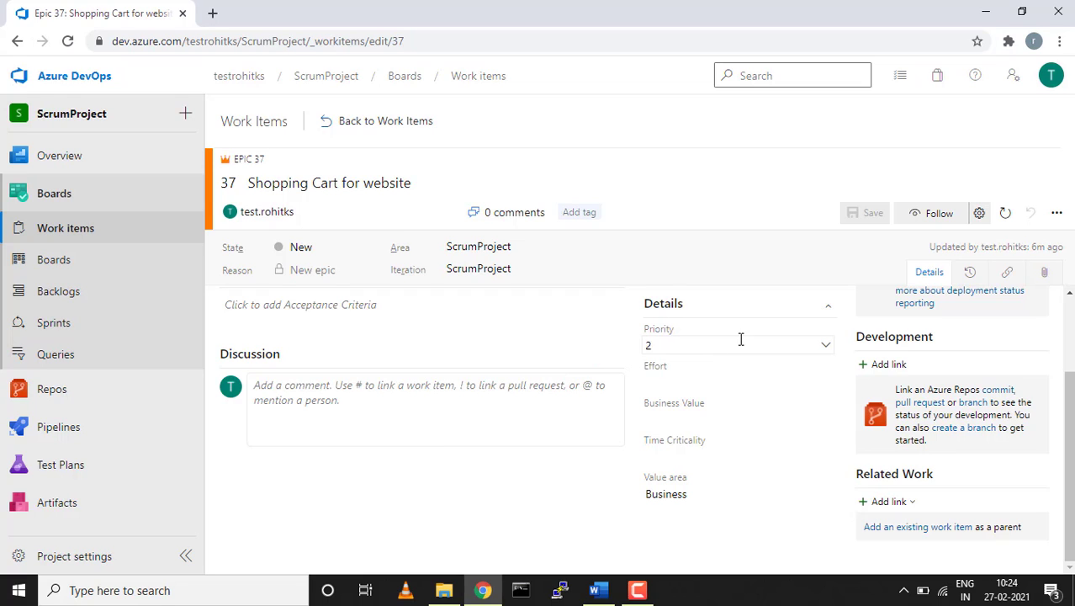
Check the Epic's Priority choices and Effort field, and view the Discussion section collapsed and maximized before restoring it.
click(824, 349)
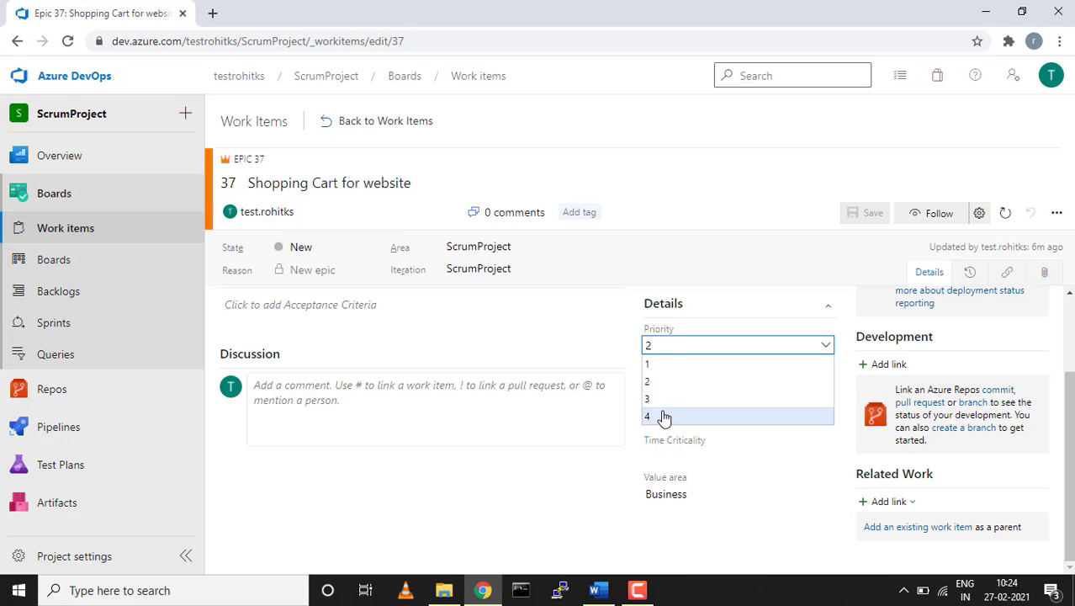
click(612, 356)
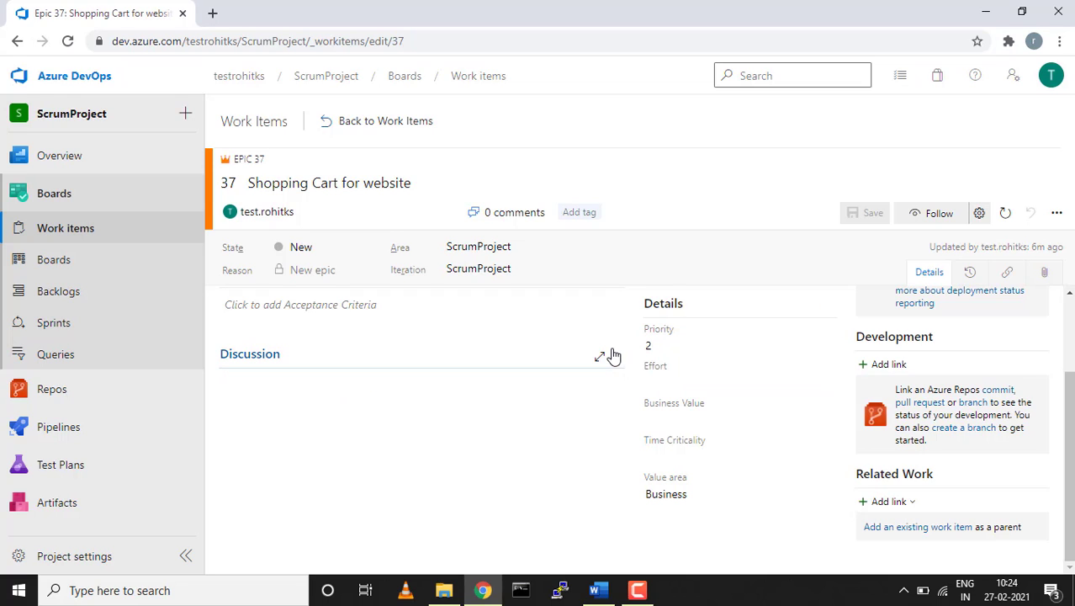
click(795, 384)
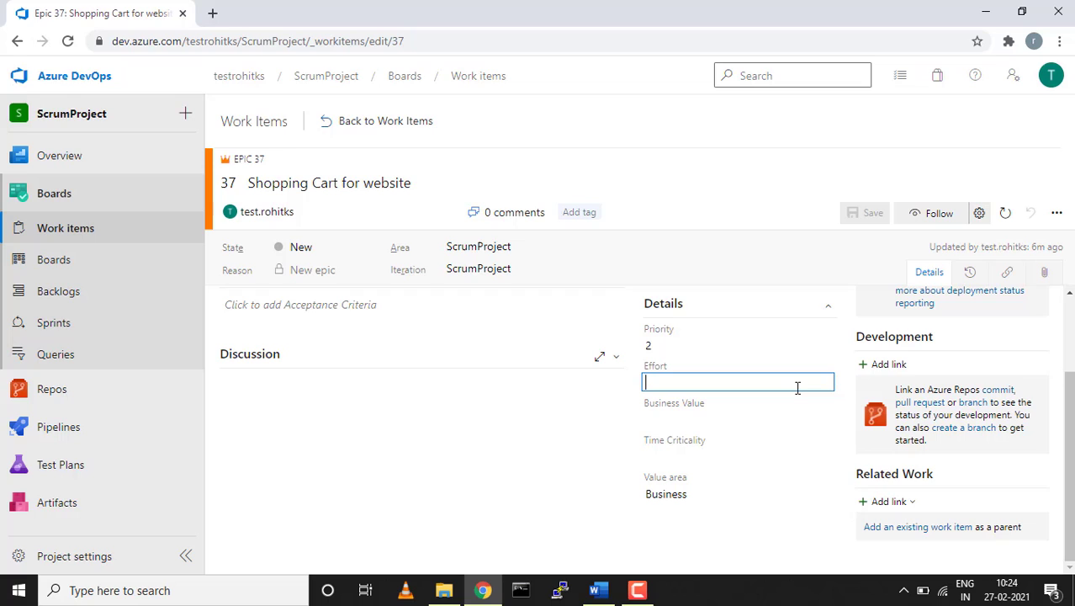
click(601, 355)
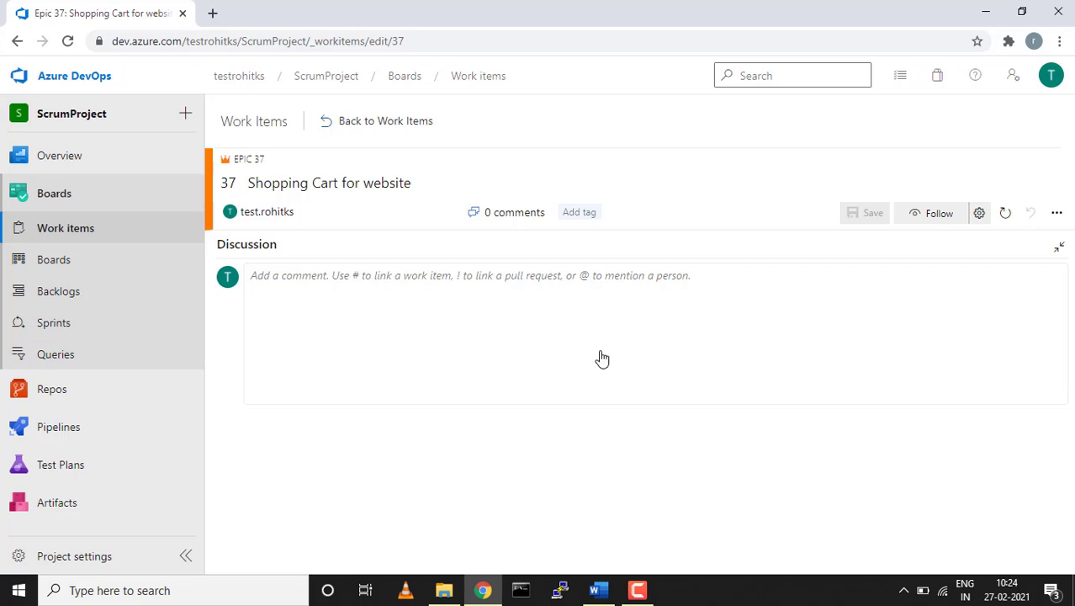
click(1059, 246)
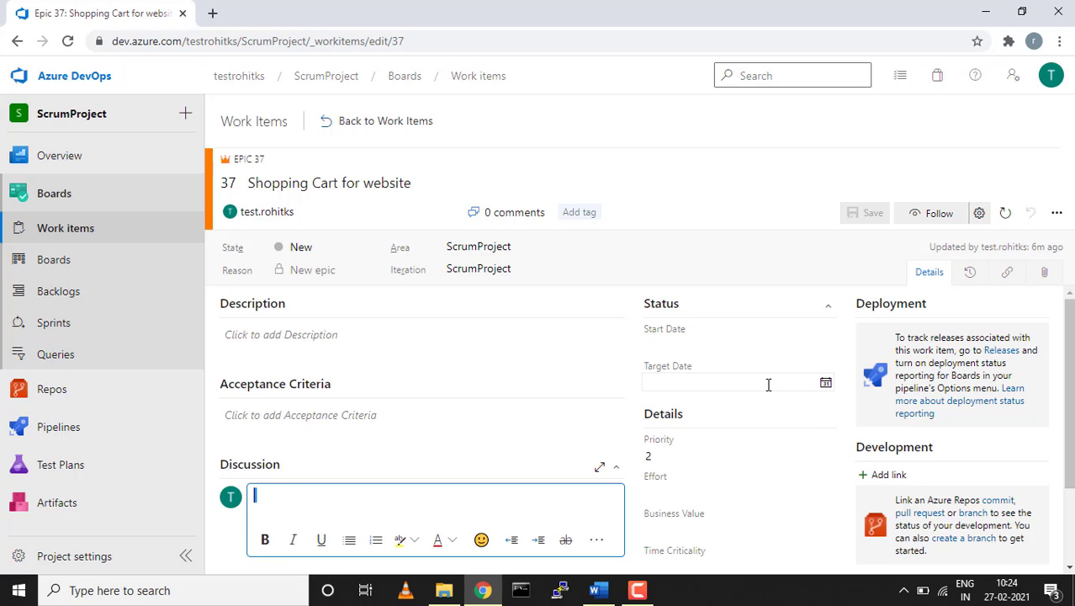
Examine the Epic's Business Value and Time Criticality fields and the choices for its Value area.
scroll(748, 488, down, 1)
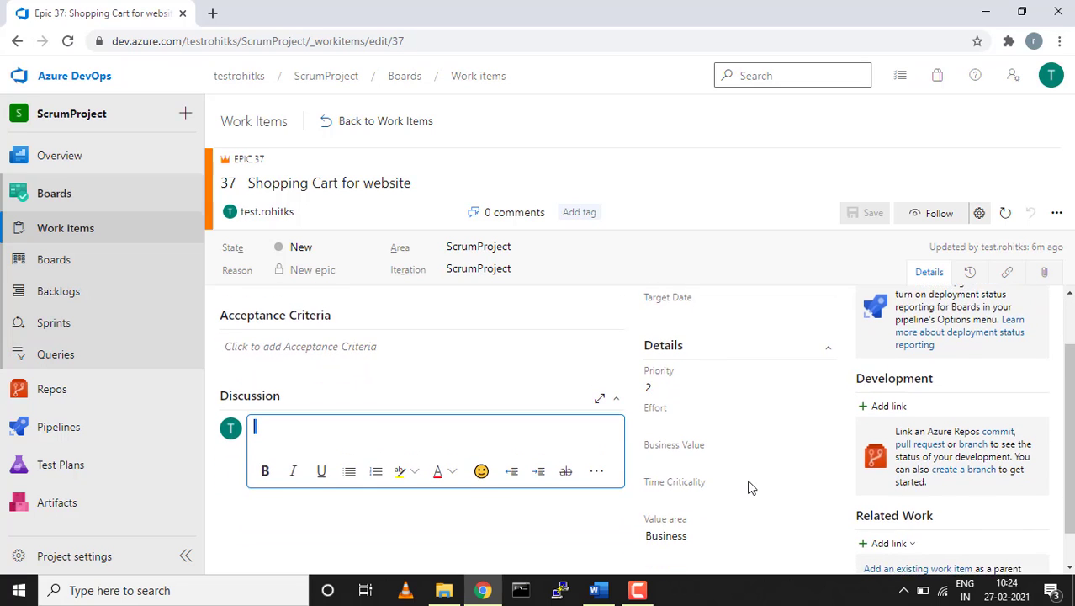
scroll(751, 487, down, 1)
click(719, 430)
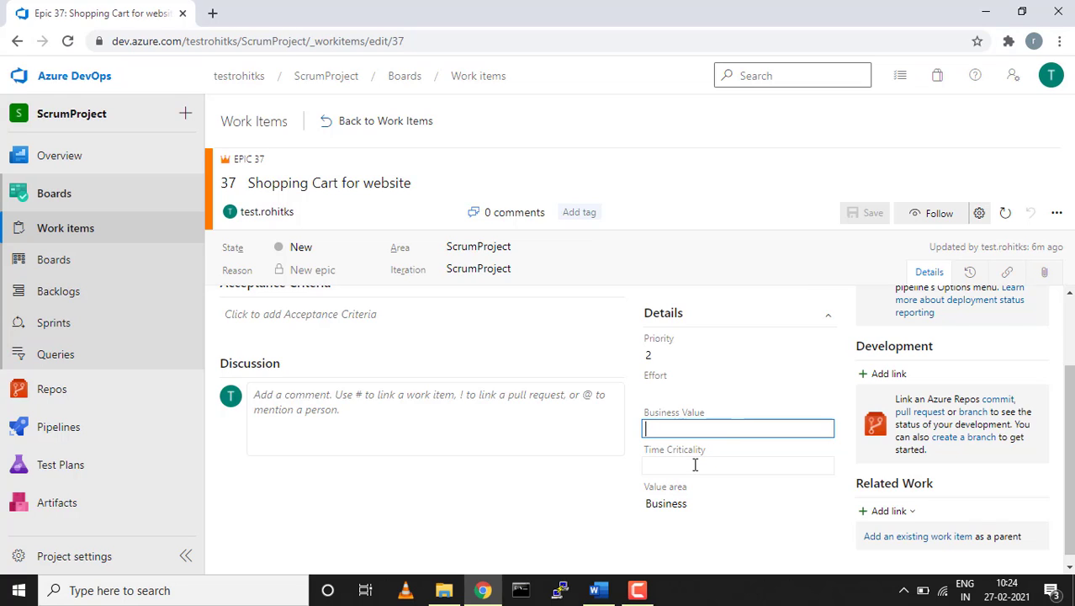
click(695, 464)
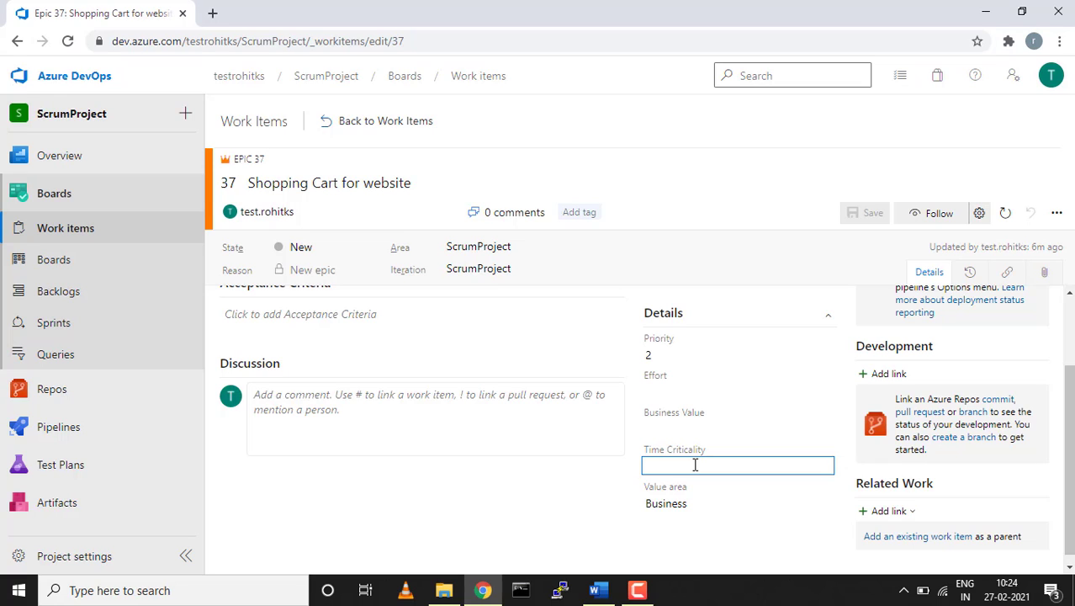
scroll(694, 464, up, 1)
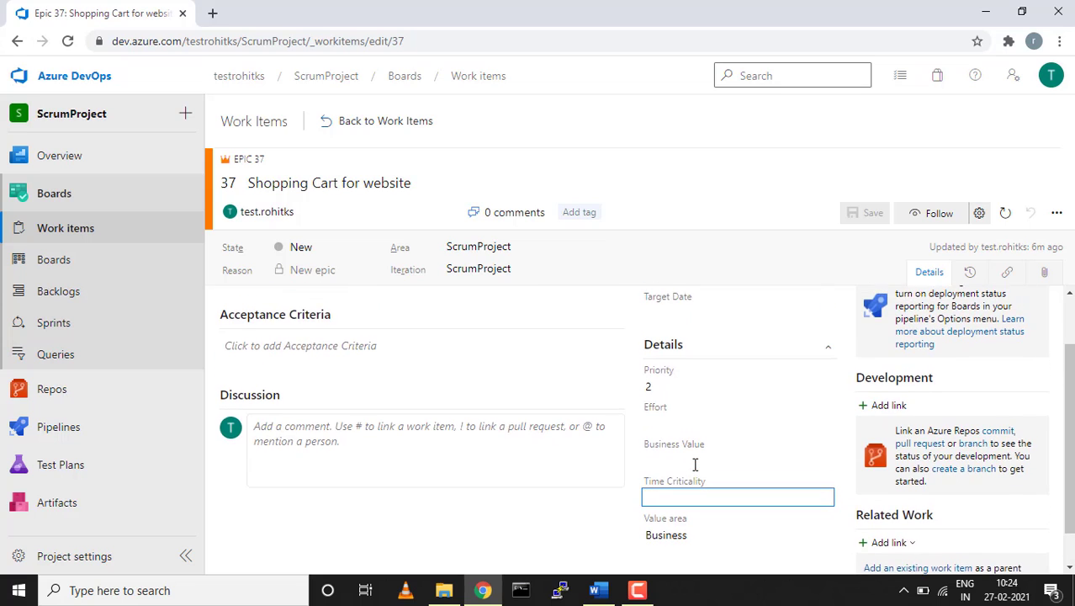
scroll(695, 465, down, 1)
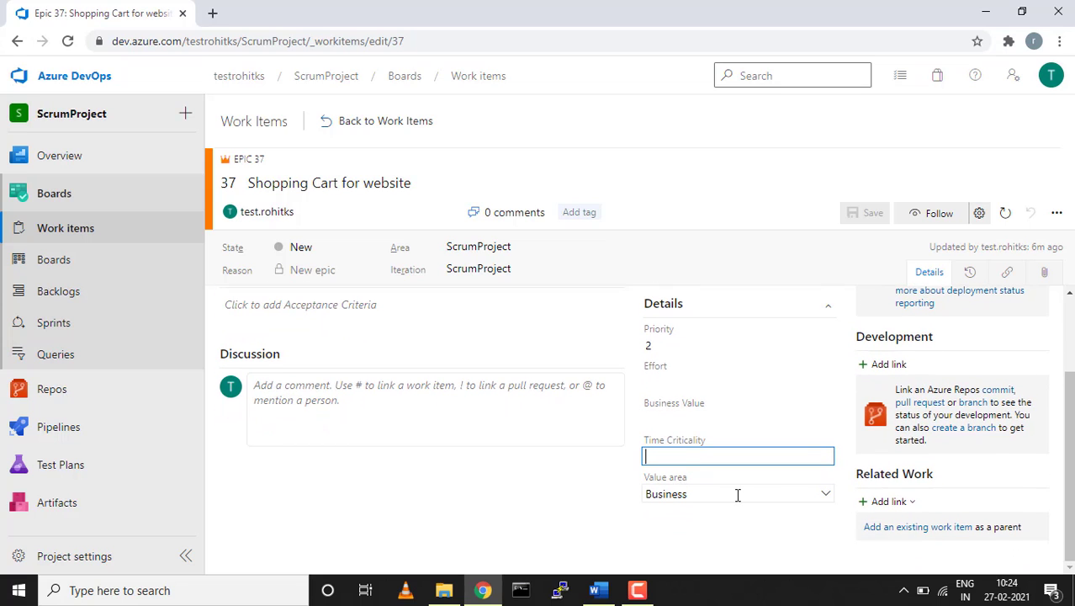
click(828, 497)
click(827, 497)
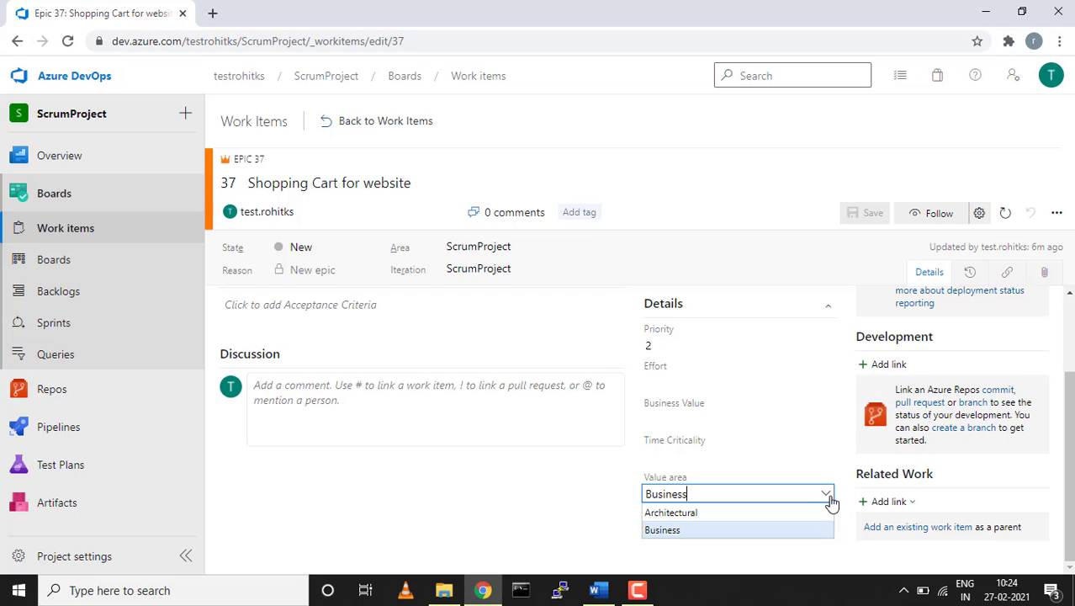
click(826, 497)
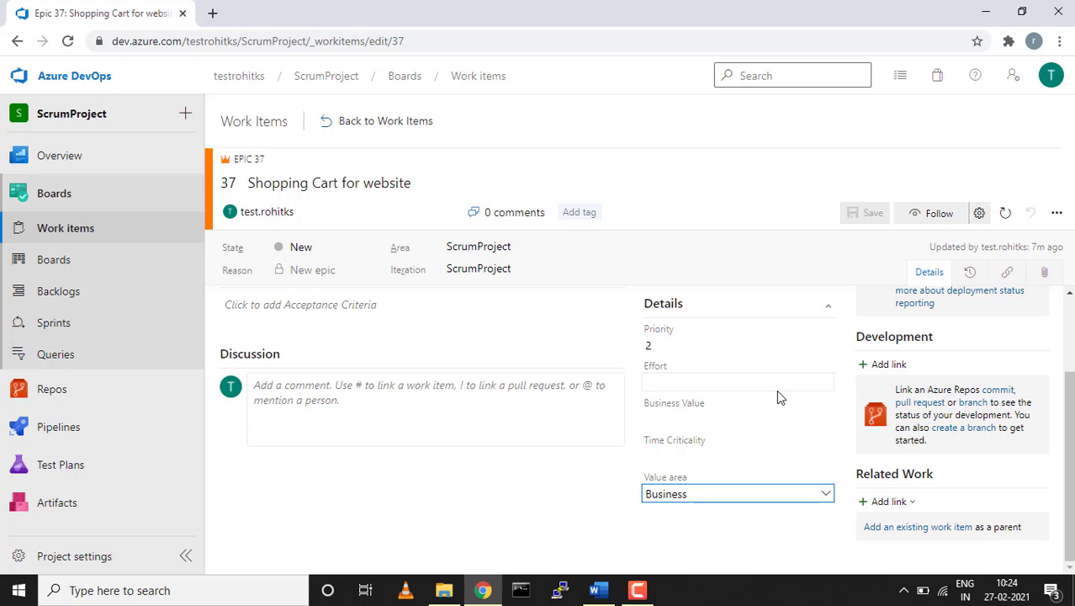
Examine the Epic's Deployment, Development and Related Work sections, and view the Development link options without adding a link.
scroll(777, 390, up, 3)
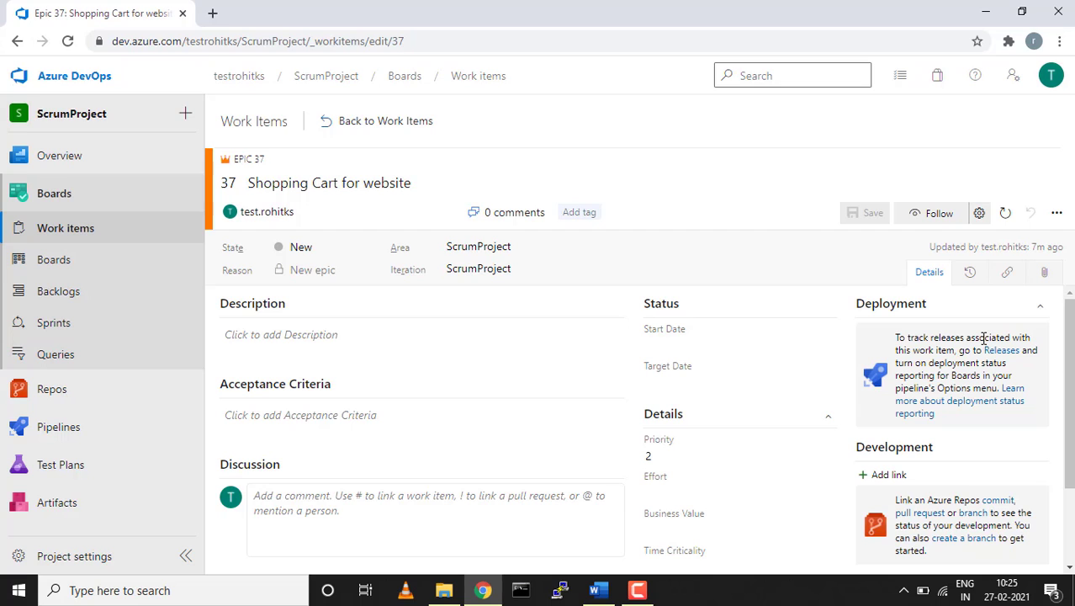
scroll(983, 337, down, 3)
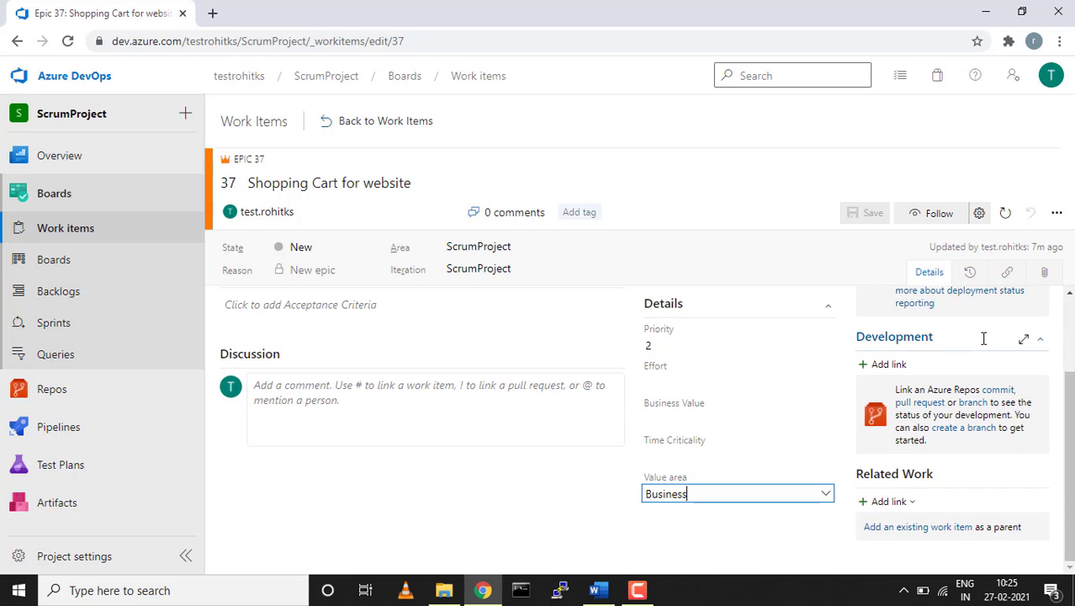
click(895, 365)
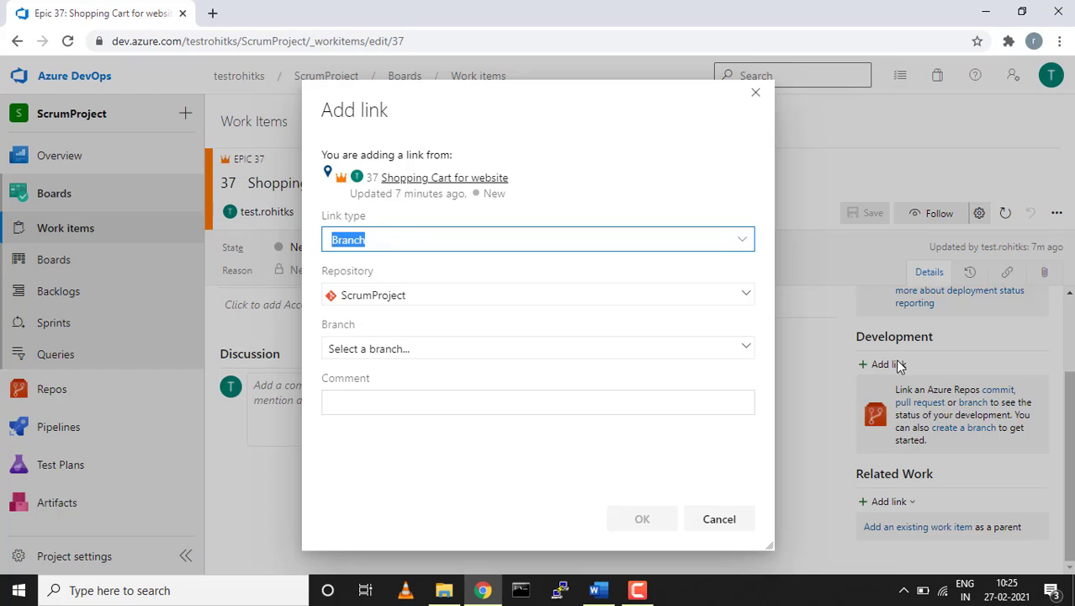
click(720, 519)
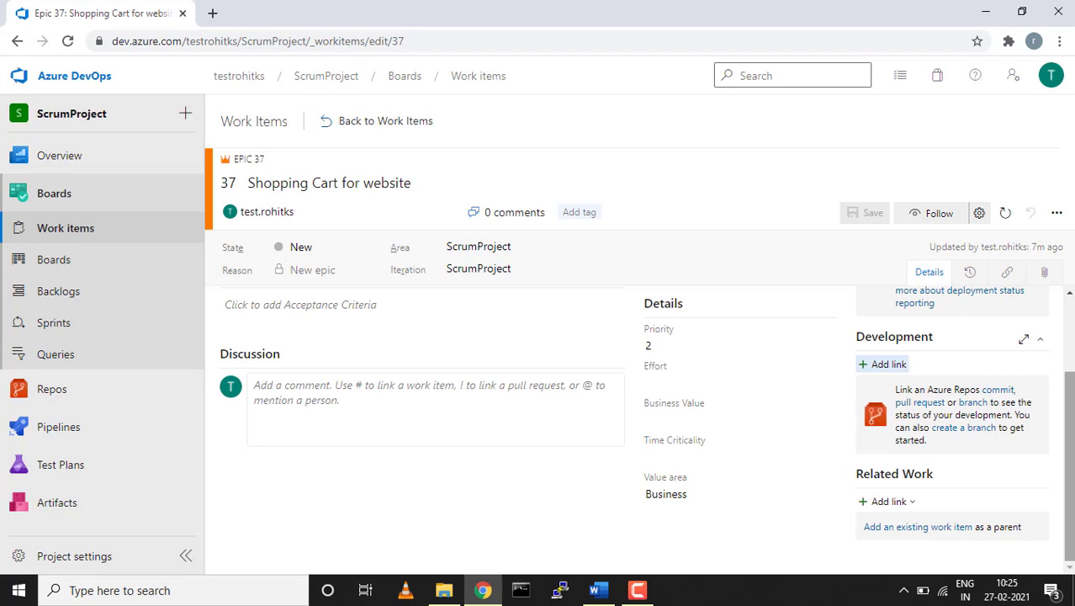
scroll(925, 380, up, 1)
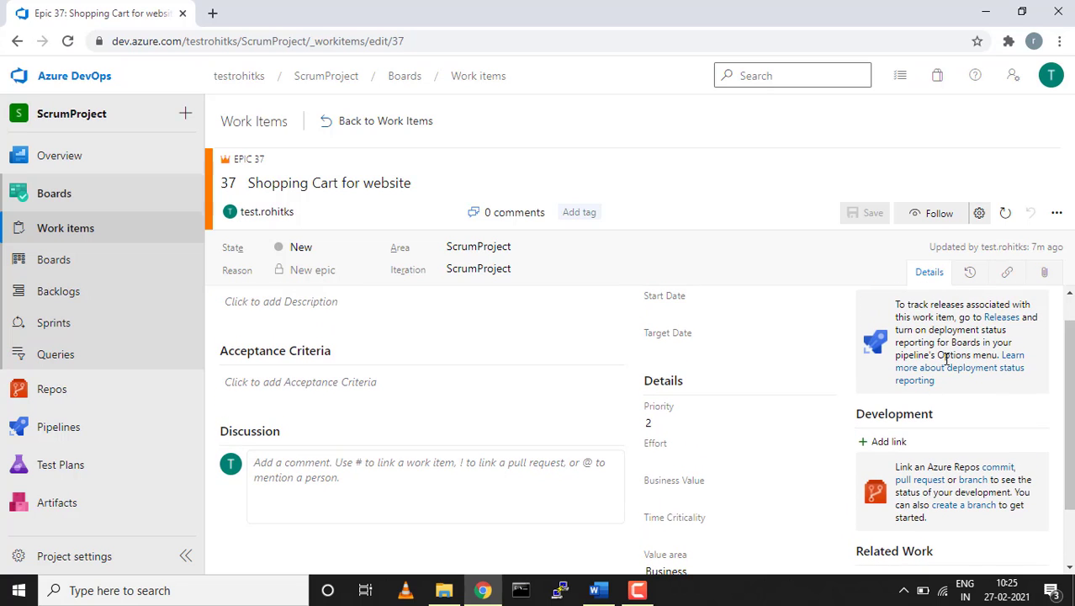
mouse_move(1064, 420)
mouse_down()
mouse_move(1064, 399)
mouse_move(1064, 427)
mouse_up()
scroll(1064, 428, down, 1)
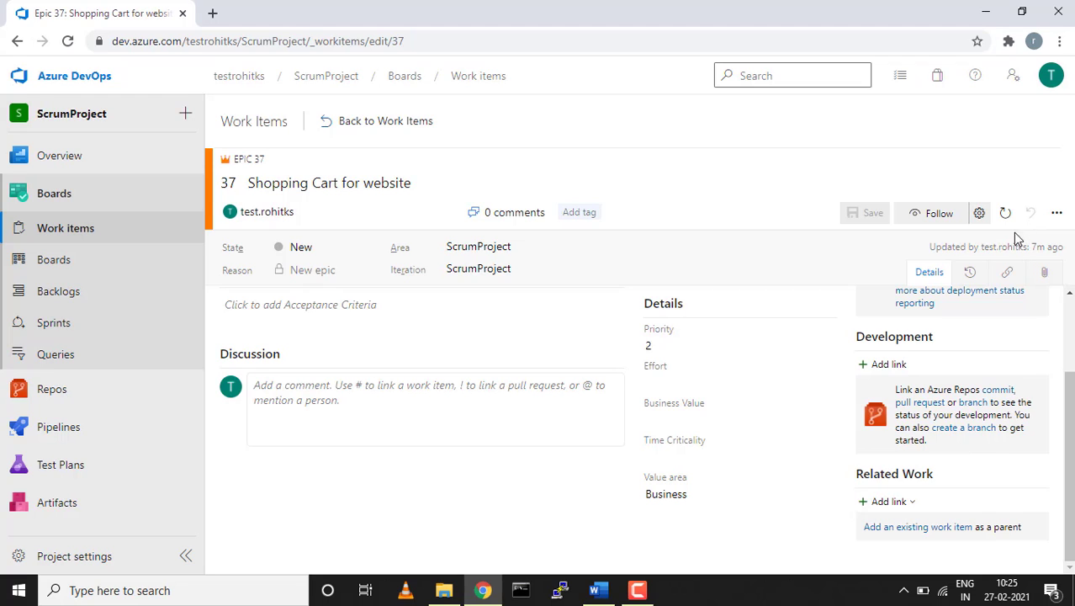
Review the Epic's state history, links and attachments, and return to its details.
click(970, 276)
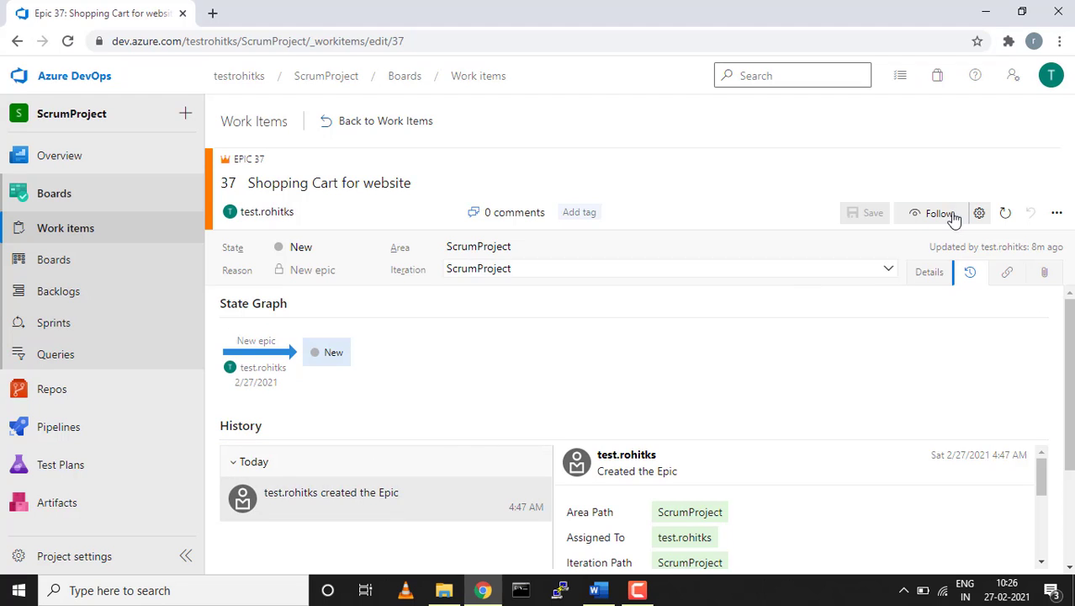
click(1006, 273)
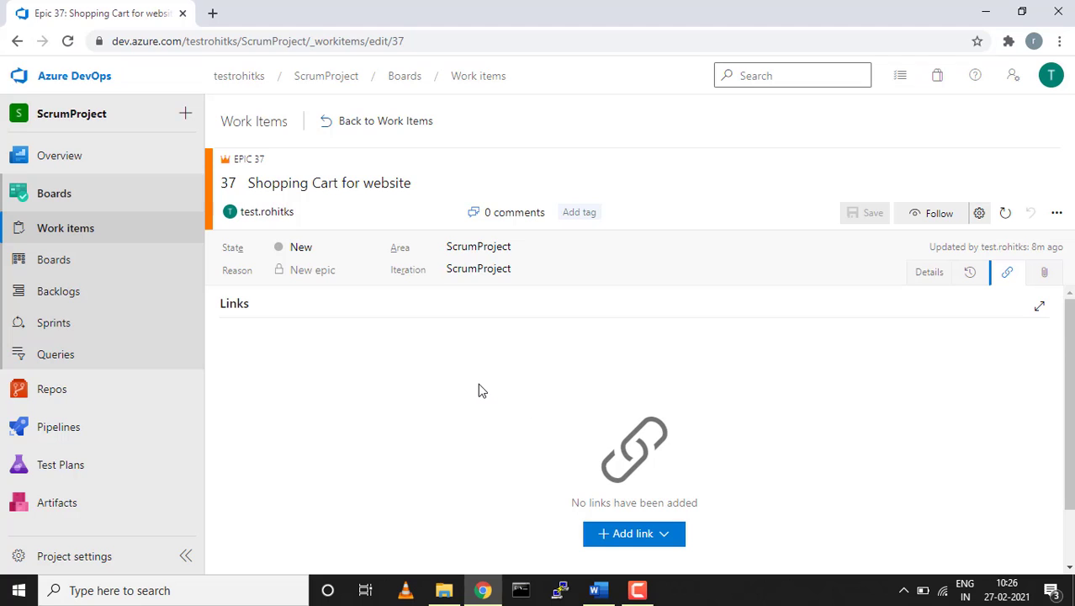
scroll(478, 385, down, 1)
scroll(478, 383, up, 1)
click(1046, 274)
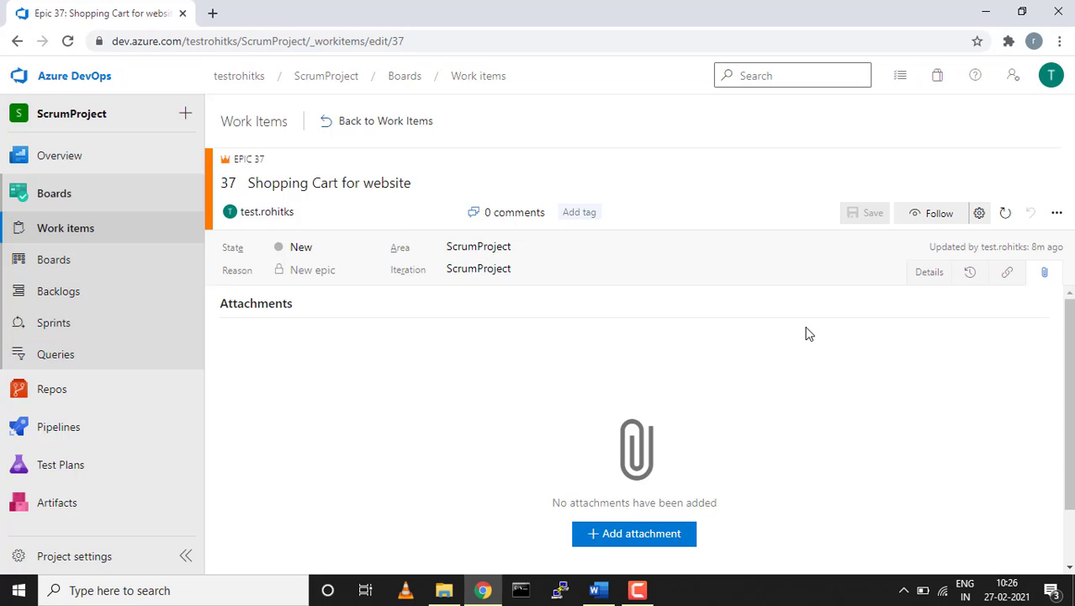
click(929, 273)
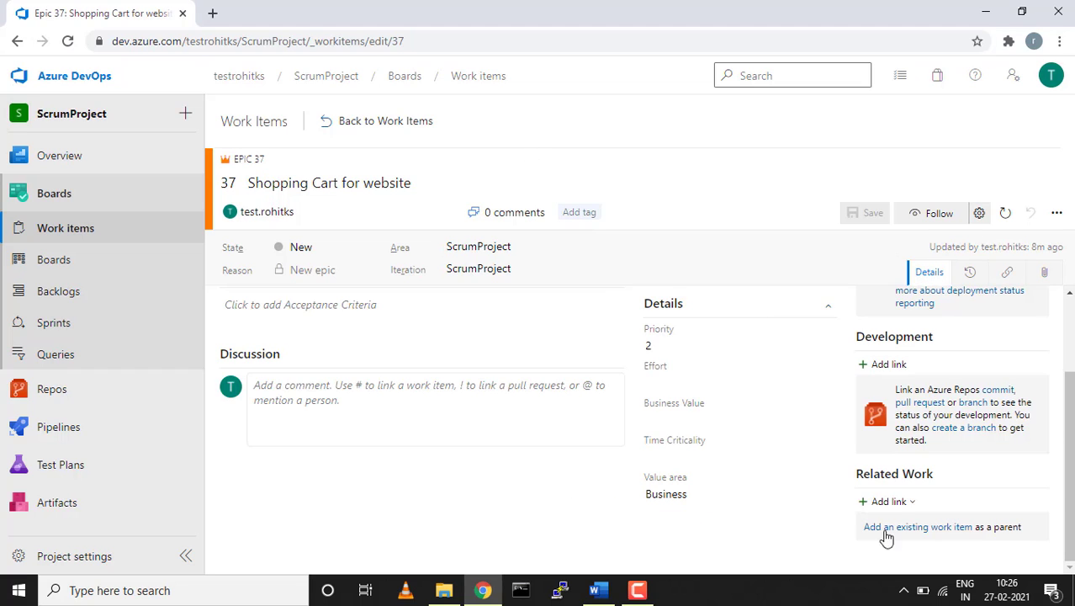
Start a new linked item from the Epic's Related Work with link type Child and work item type Feature.
click(908, 503)
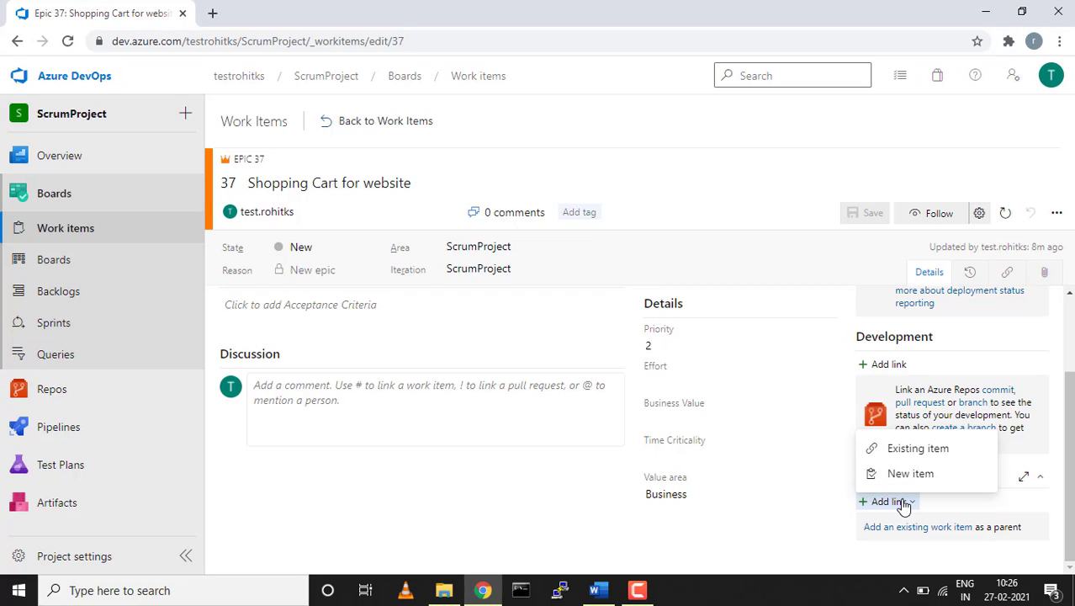
click(879, 473)
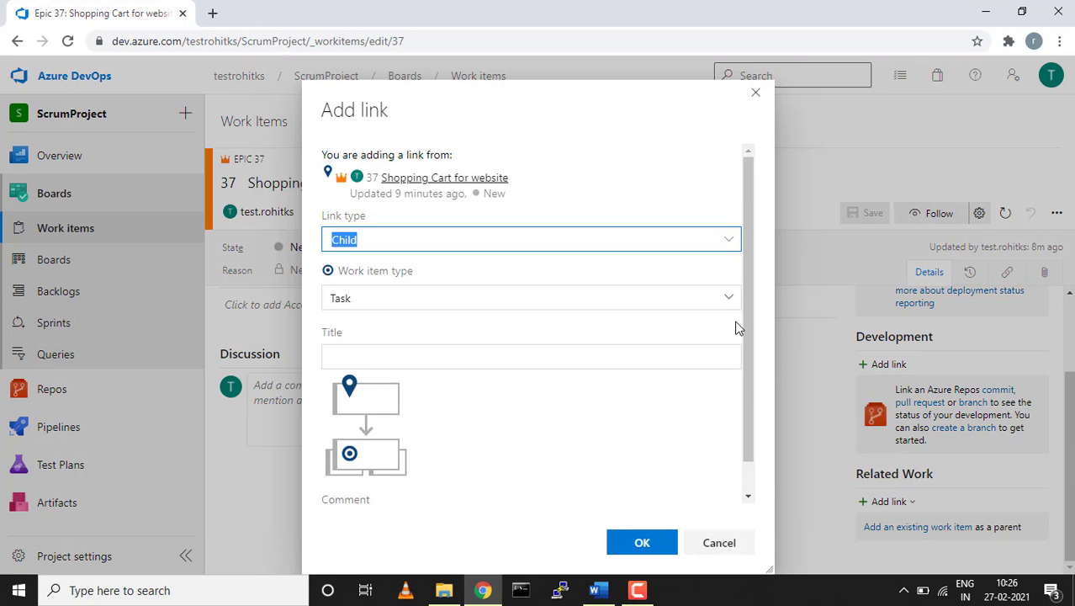
click(729, 303)
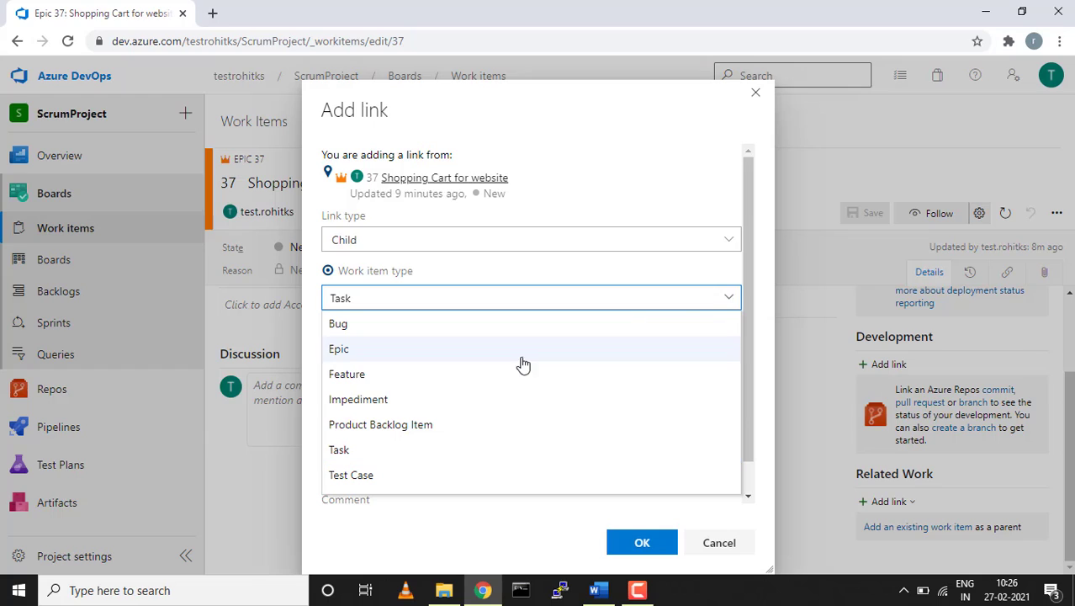
click(442, 376)
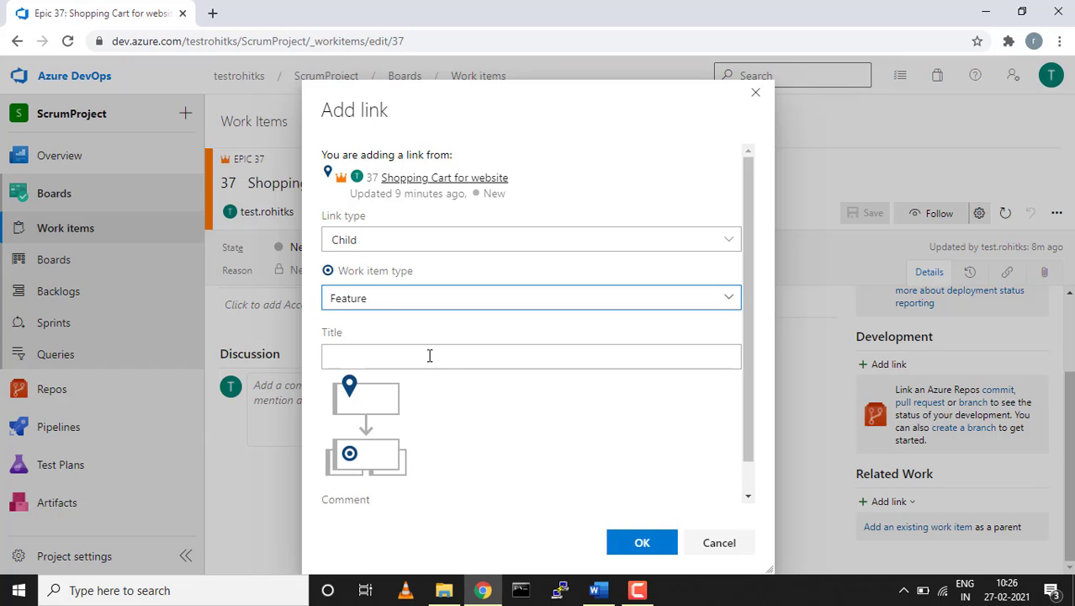
click(429, 356)
text(Login)
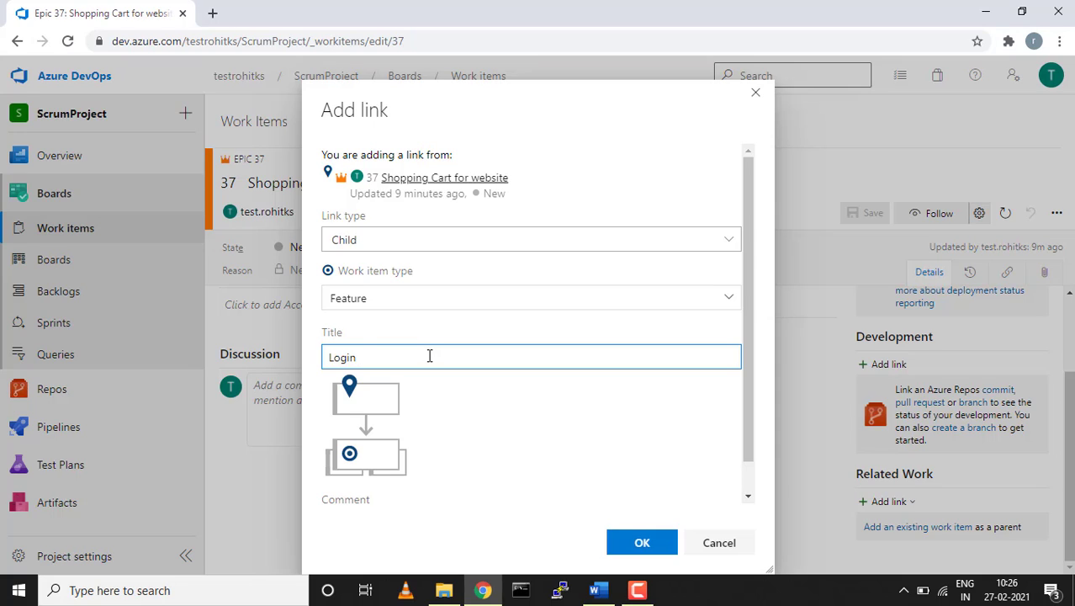
key(BackSpace)
key(BackSpace)
key(BackSpace)
key(BackSpace)
key(BackSpace)
Title the child Feature "Auth login page for client/customer", create it, and save it without closing its form.
text(Auth )
text(lg)
text(ogin p)
text(age )
text(fo)
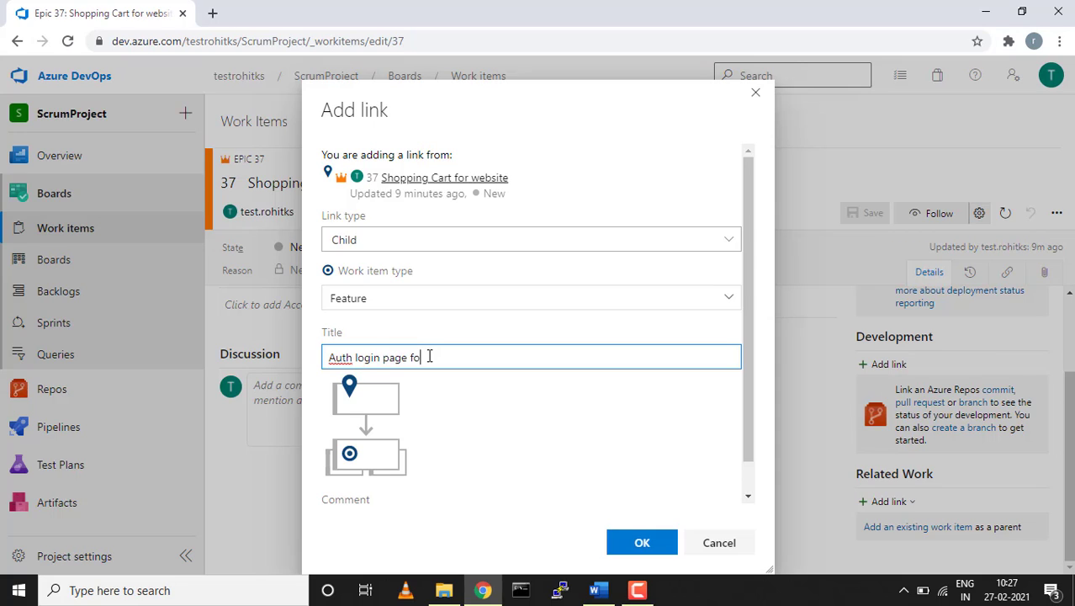
text(r client/customer)
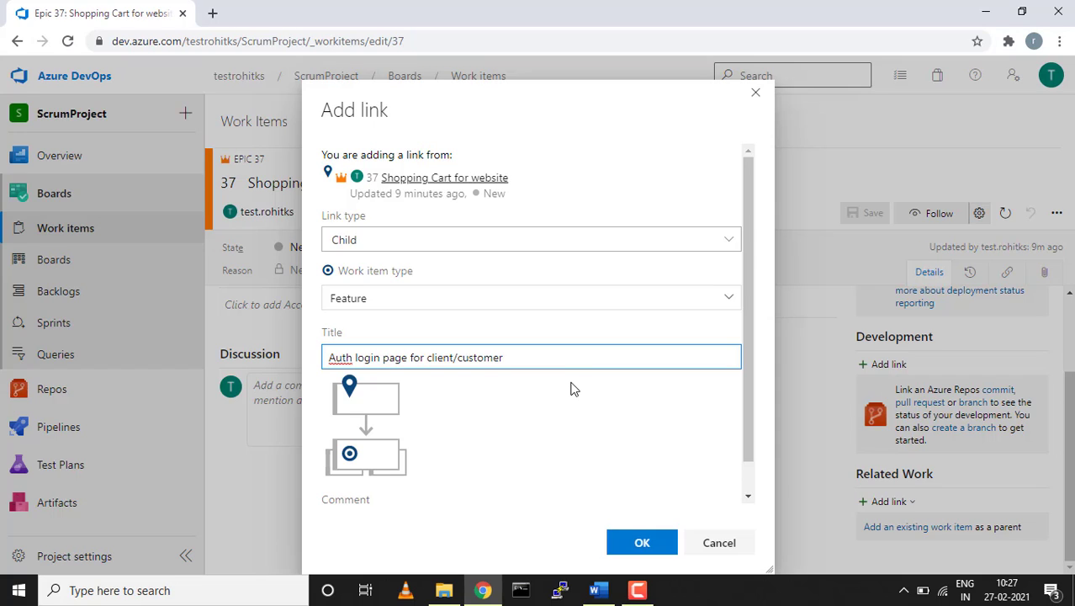
click(639, 541)
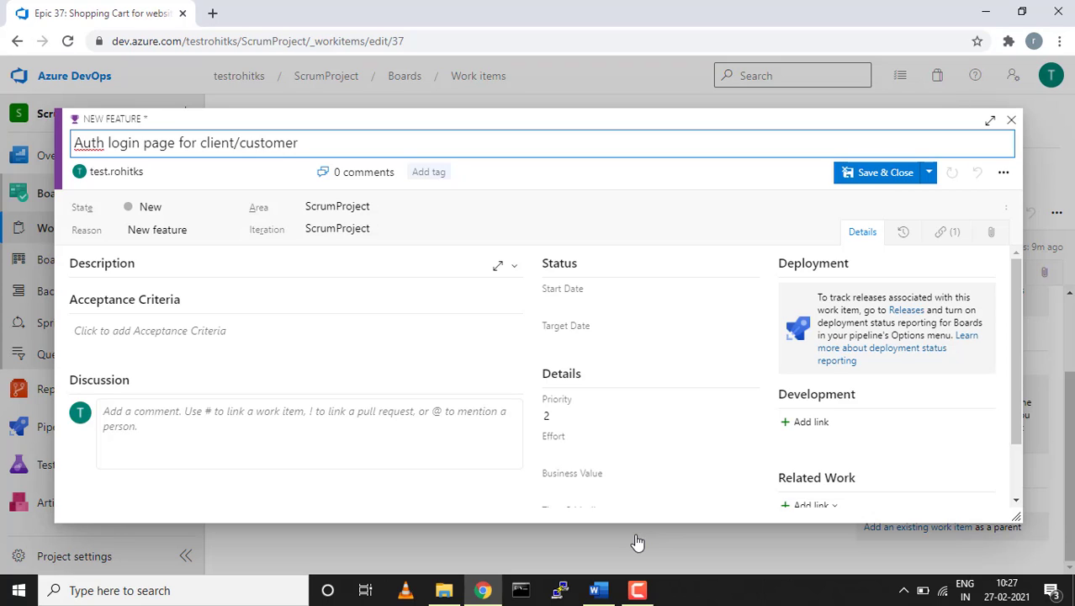
click(930, 174)
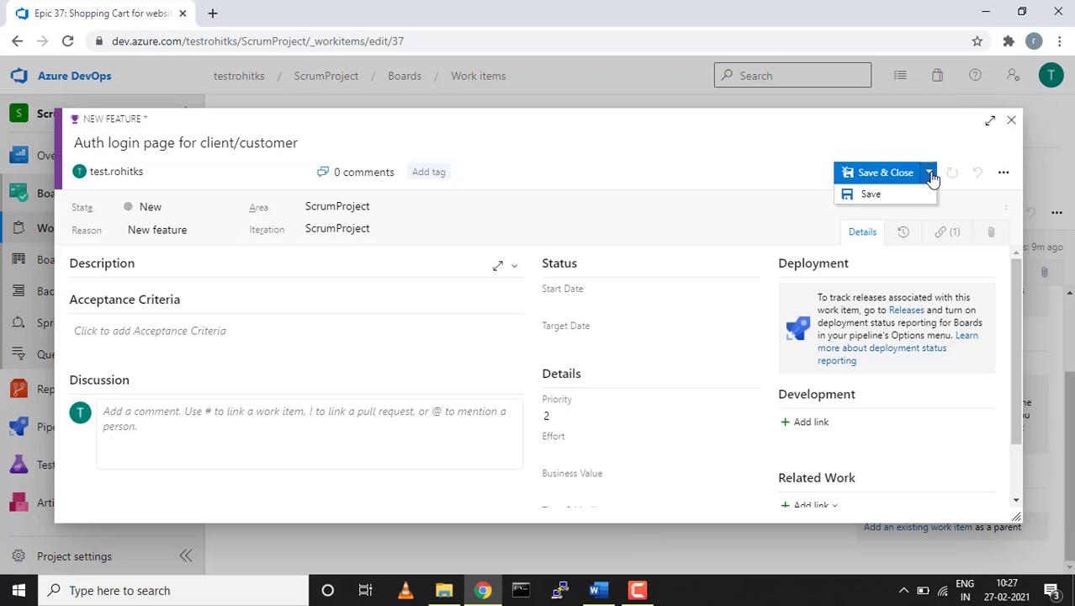
click(878, 202)
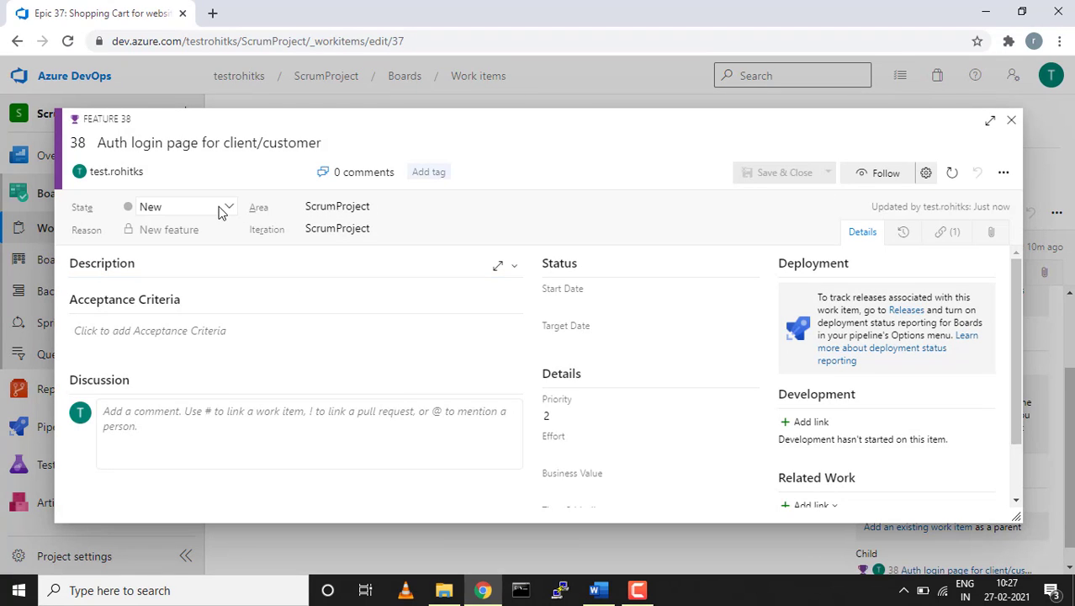
Look over the Feature's State choices, detail fields and parent link without changing them, and close the Feature.
click(223, 211)
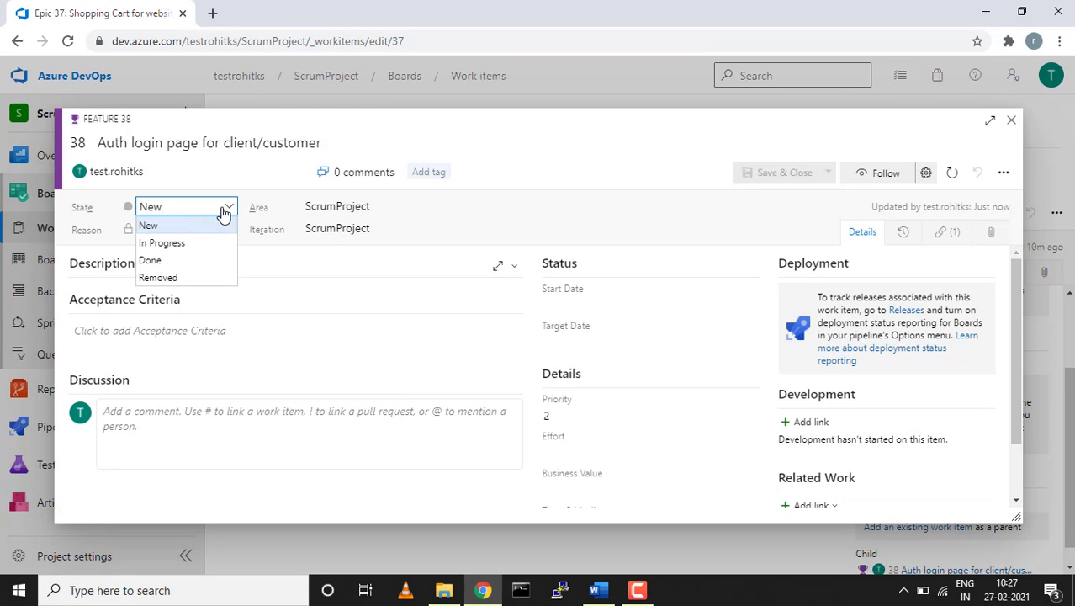
click(223, 212)
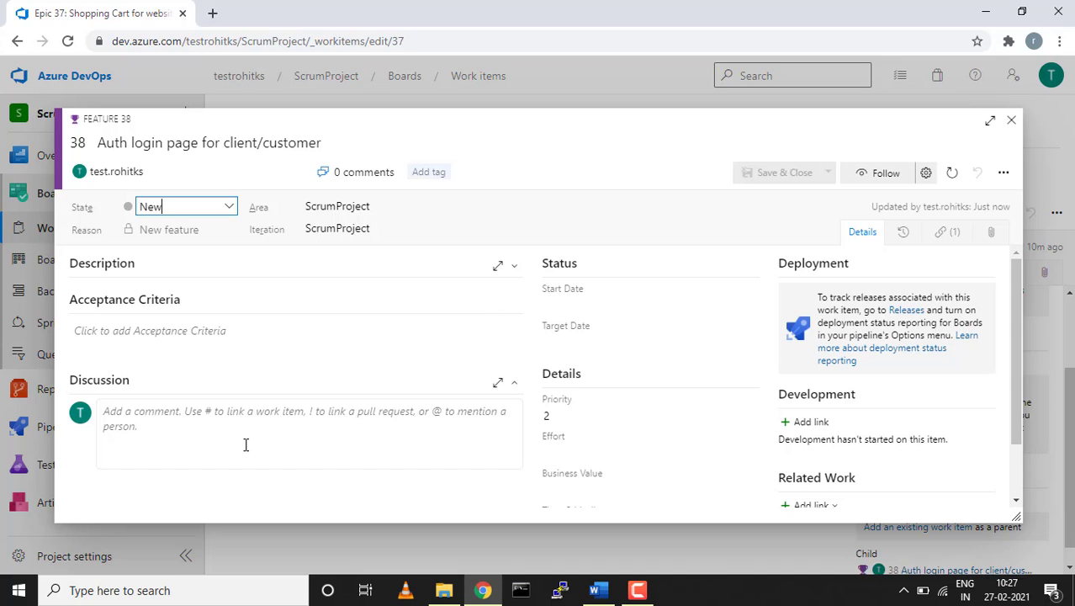
scroll(519, 385, down, 2)
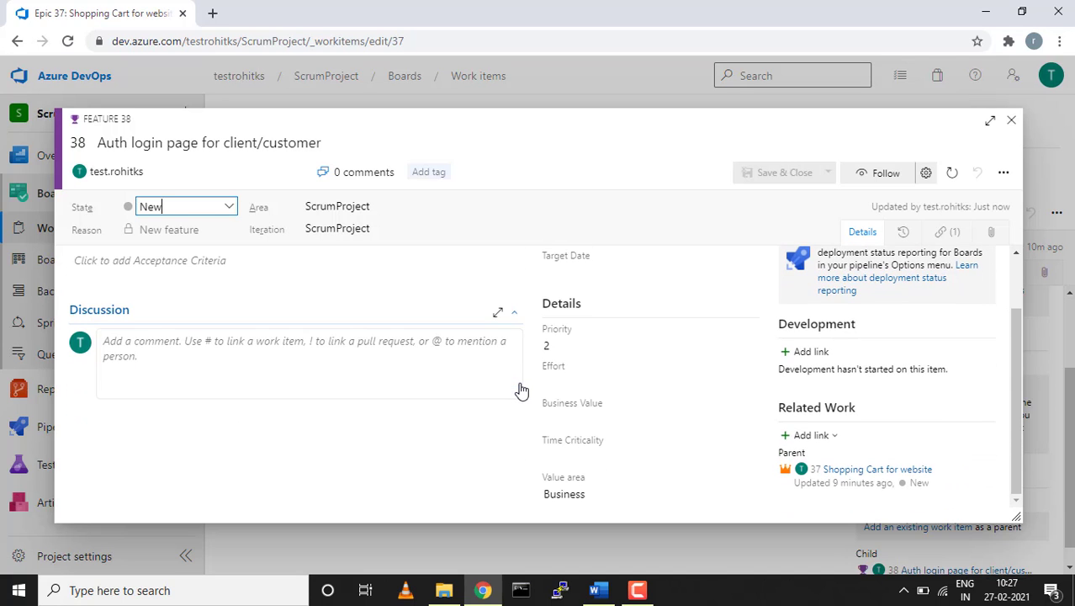
scroll(520, 383, up, 2)
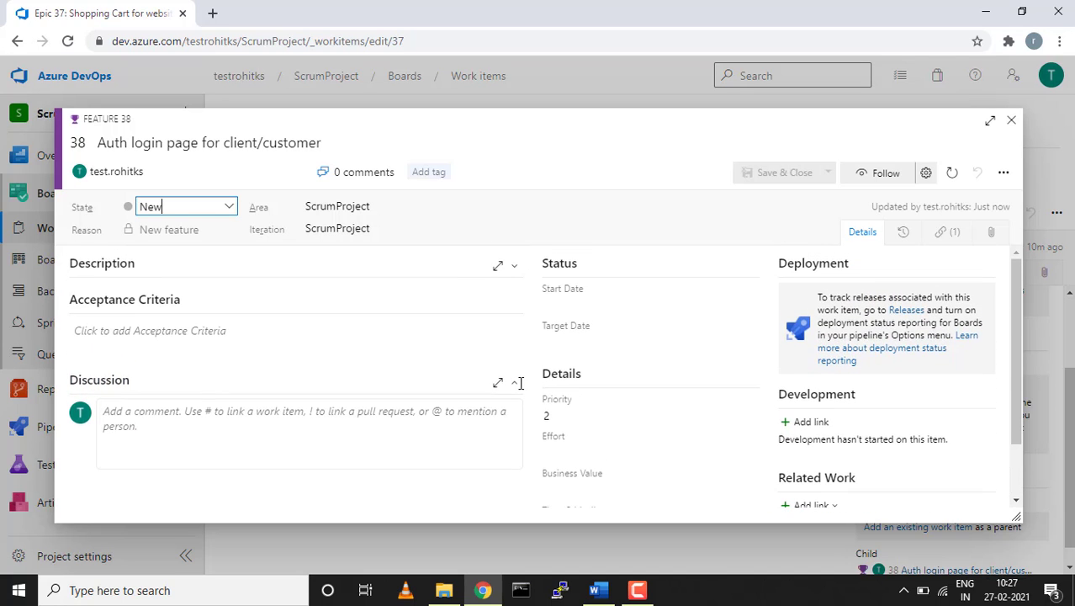
scroll(874, 377, down, 2)
scroll(874, 377, up, 2)
scroll(839, 447, down, 2)
scroll(840, 448, up, 2)
click(1012, 122)
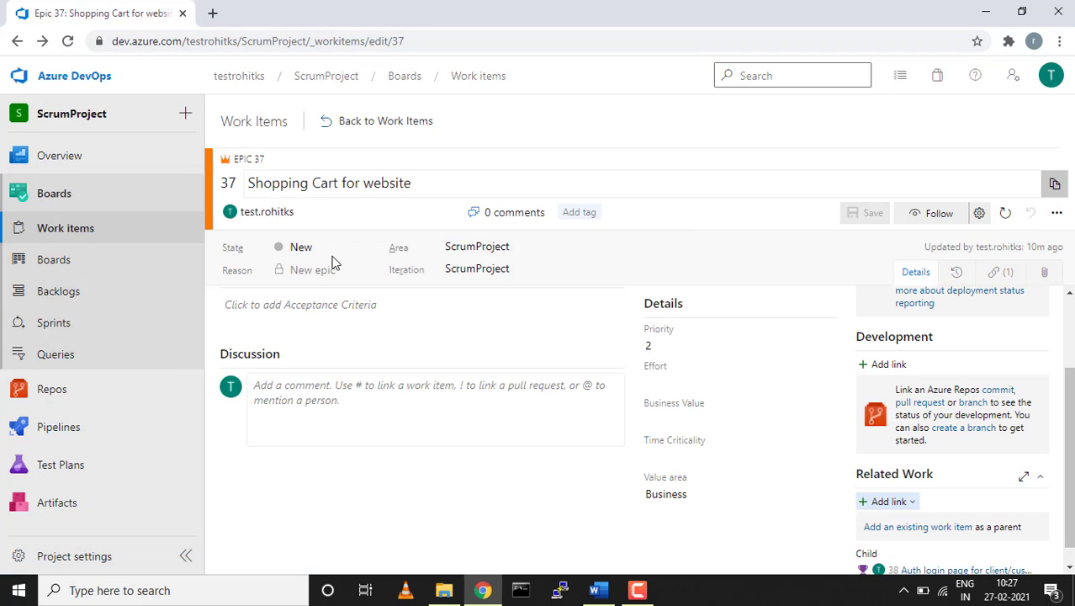
Start a new Product Backlog Item from the project's work items list and title it "Designing shopping cart login page".
click(74, 236)
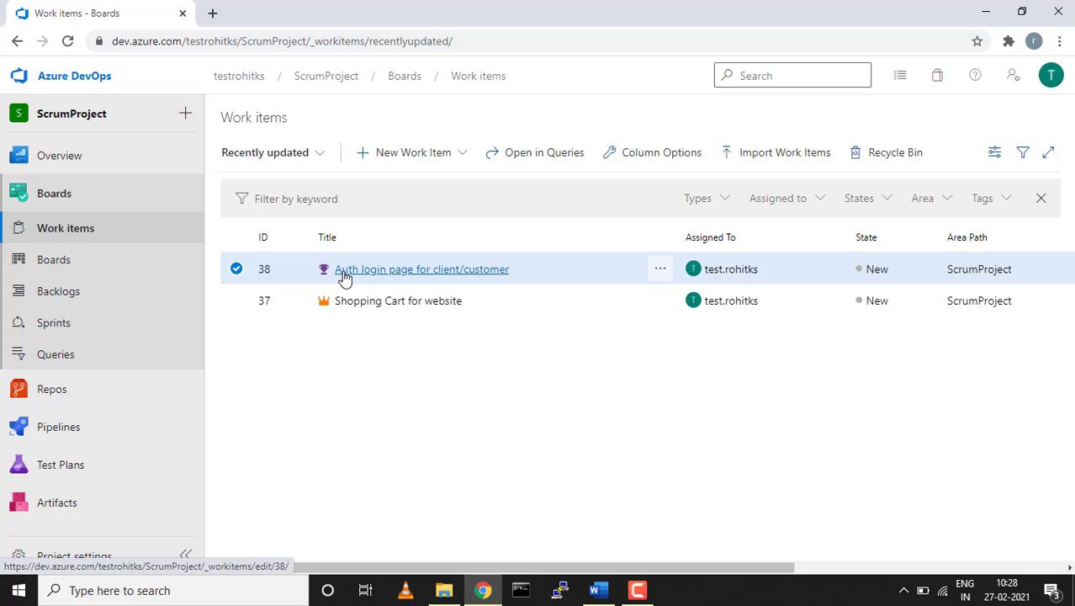
click(463, 153)
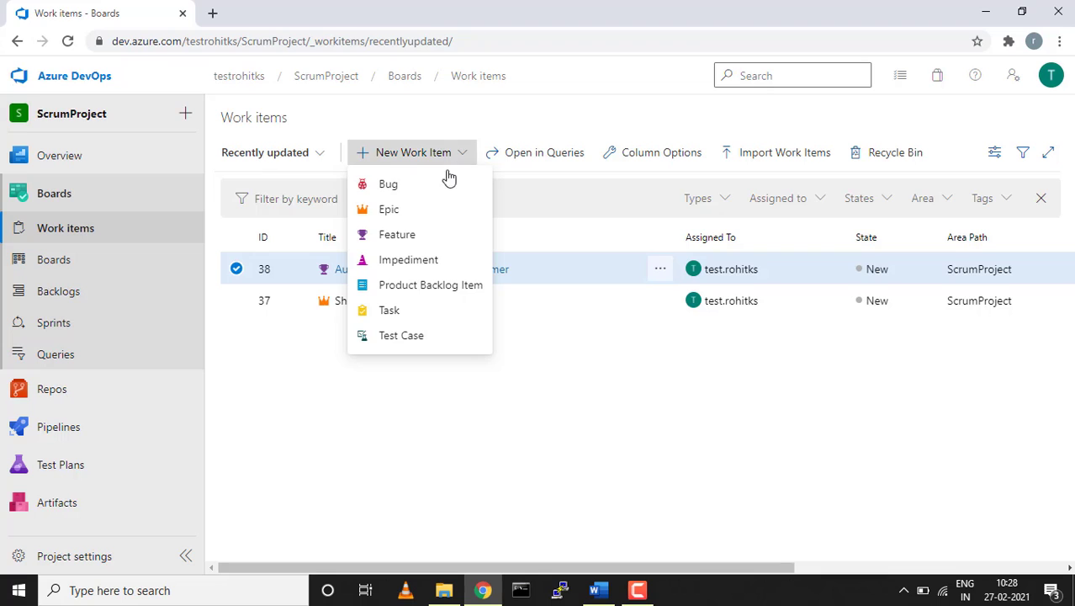
click(407, 287)
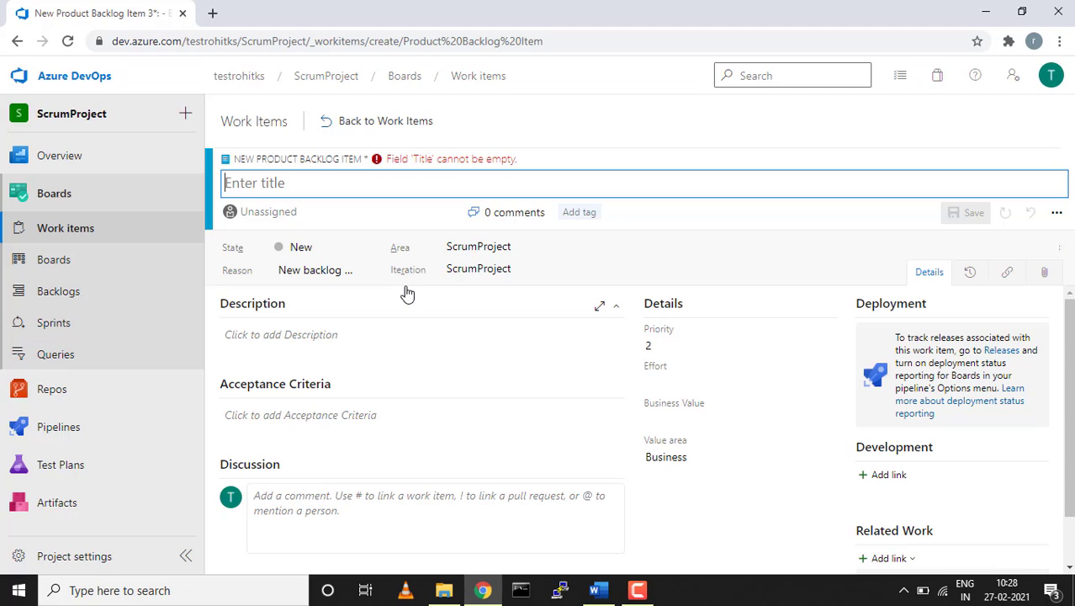
text(De)
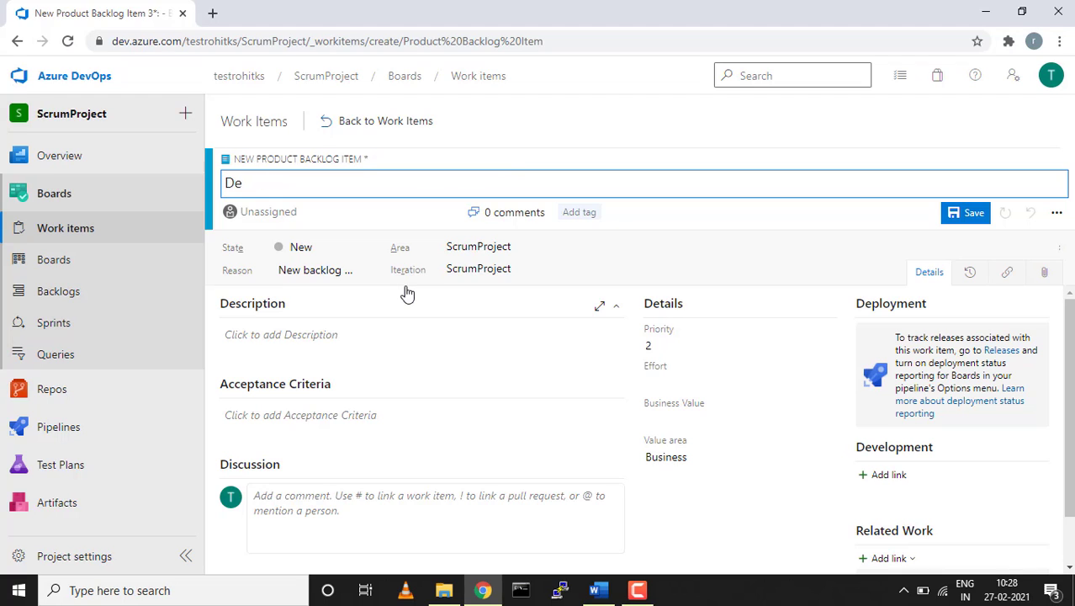
text(sigin shoppi)
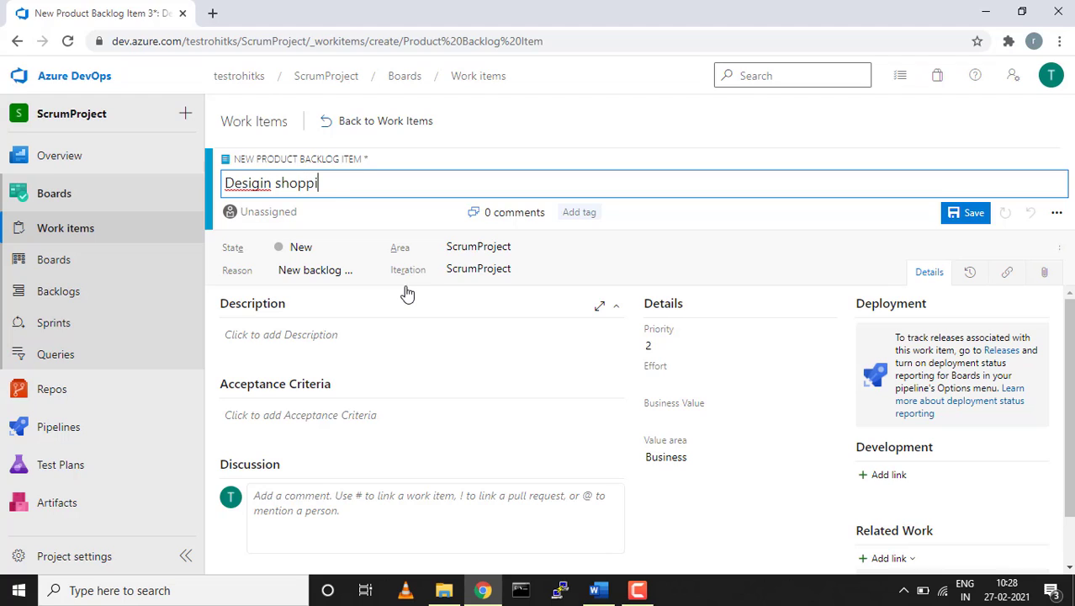
text(ng cart login page)
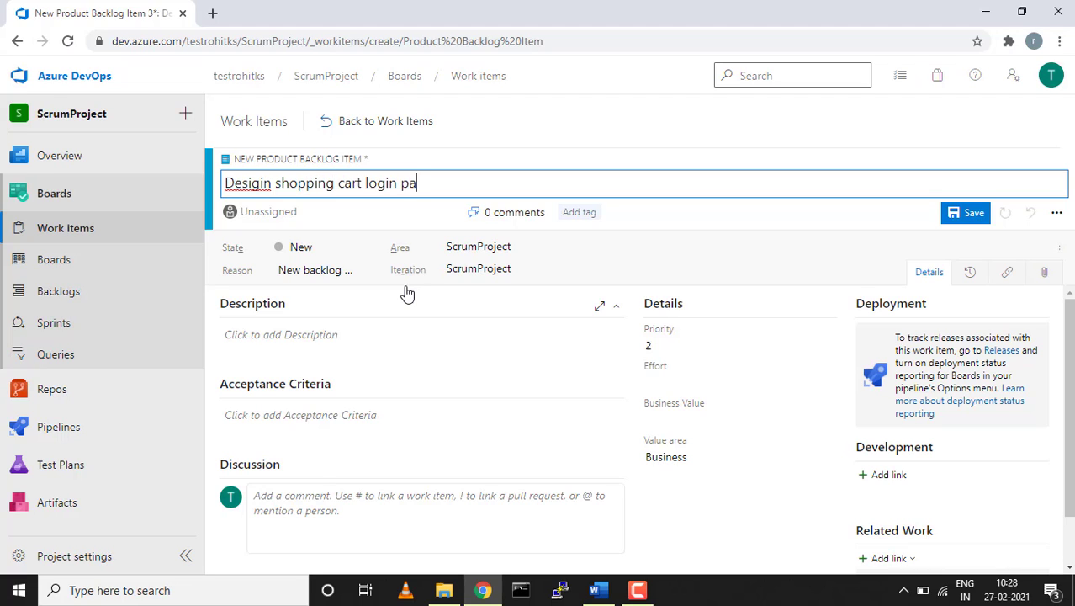
right_click(253, 190)
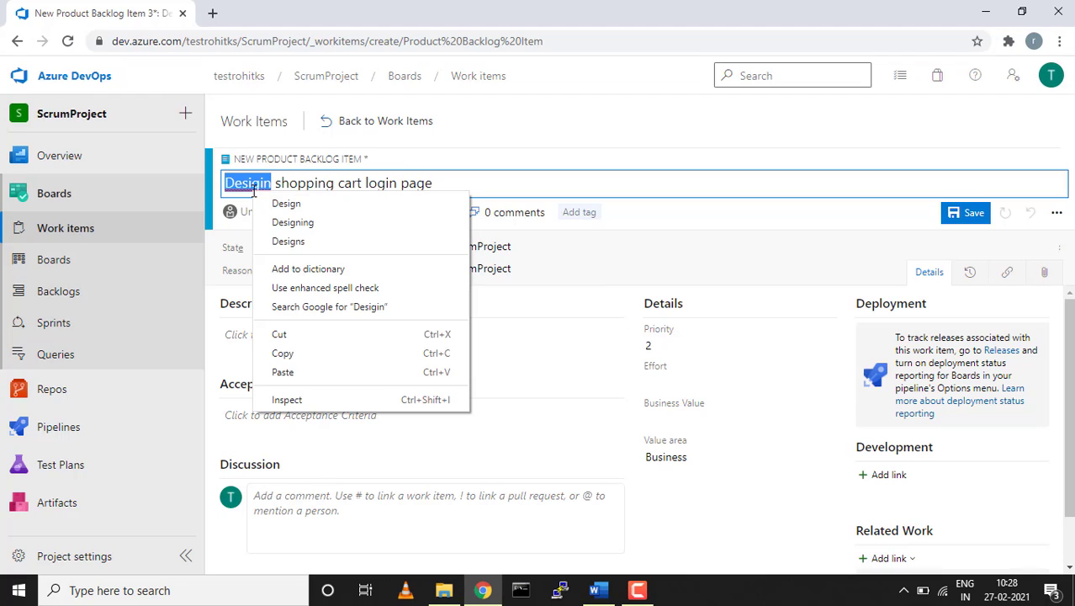
click(291, 227)
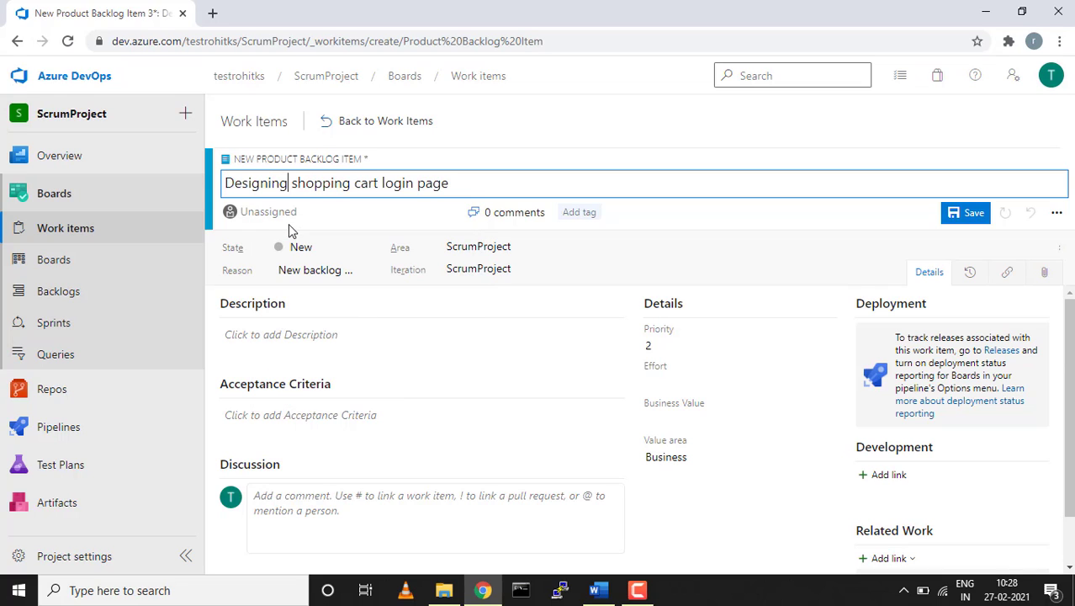
Assign the new Product Backlog Item to the signed-in account, tag it "dev", and save it.
click(450, 213)
click(356, 243)
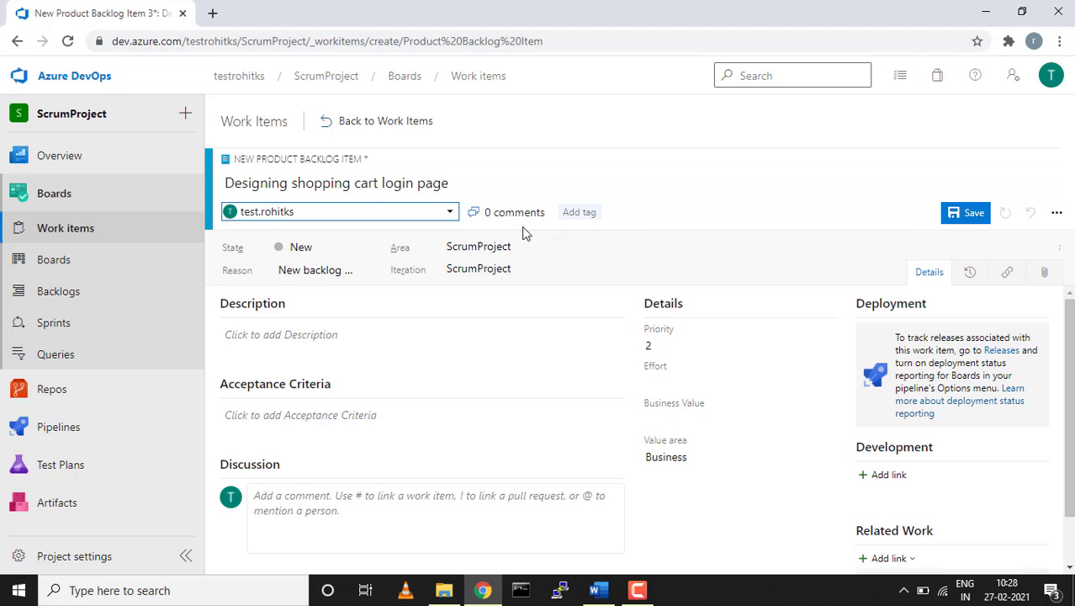
click(586, 215)
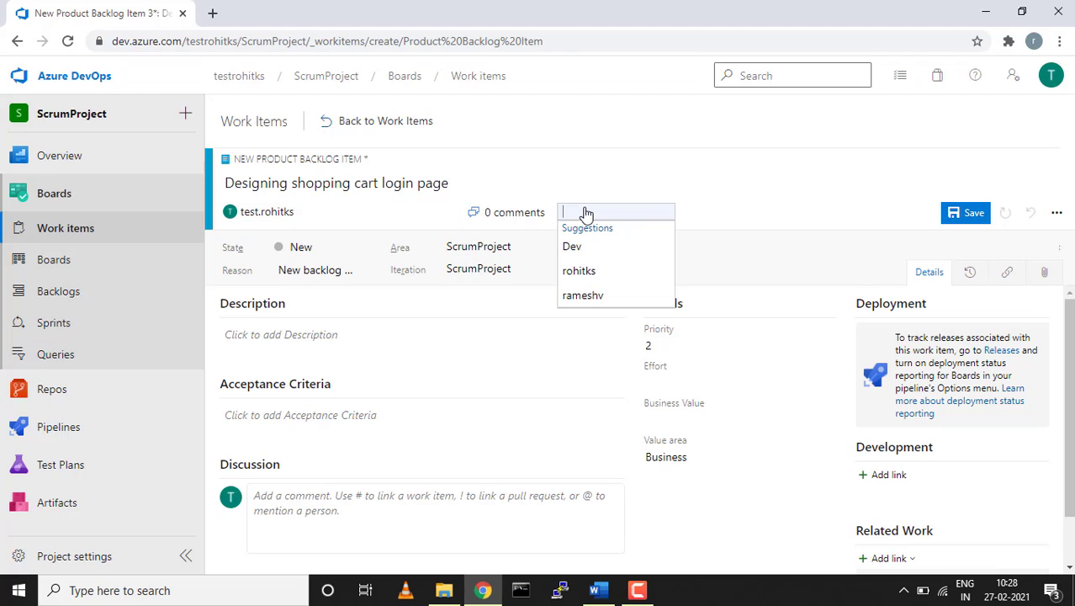
text(dev)
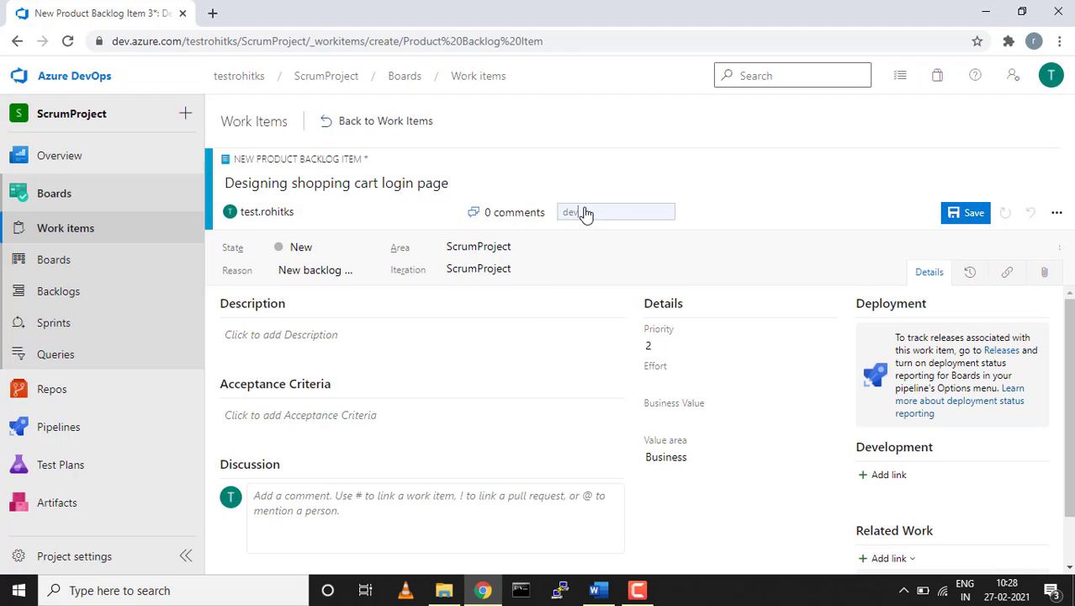
click(753, 213)
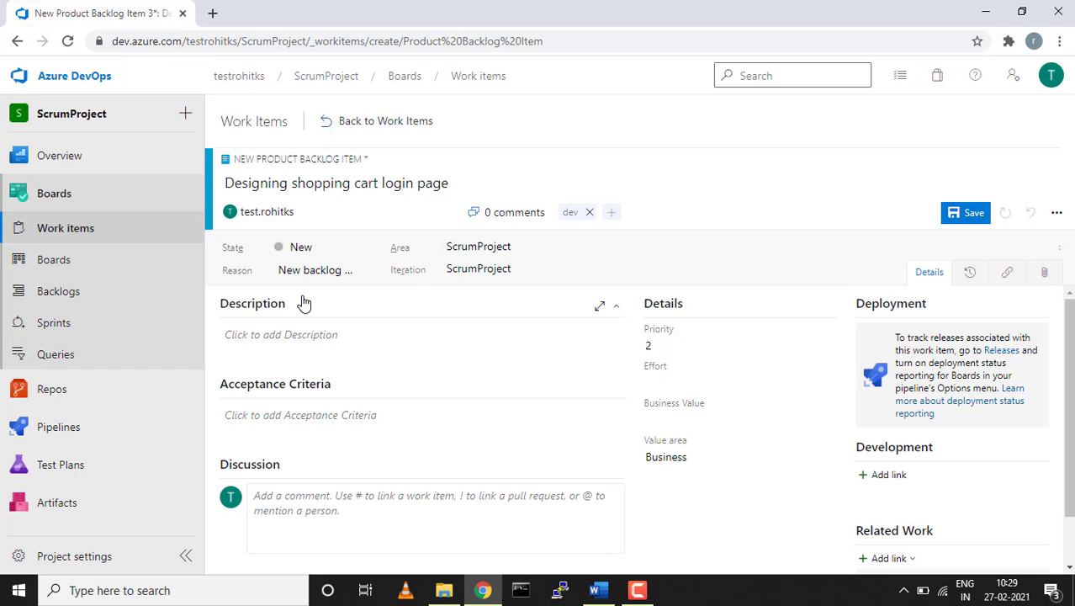
click(960, 215)
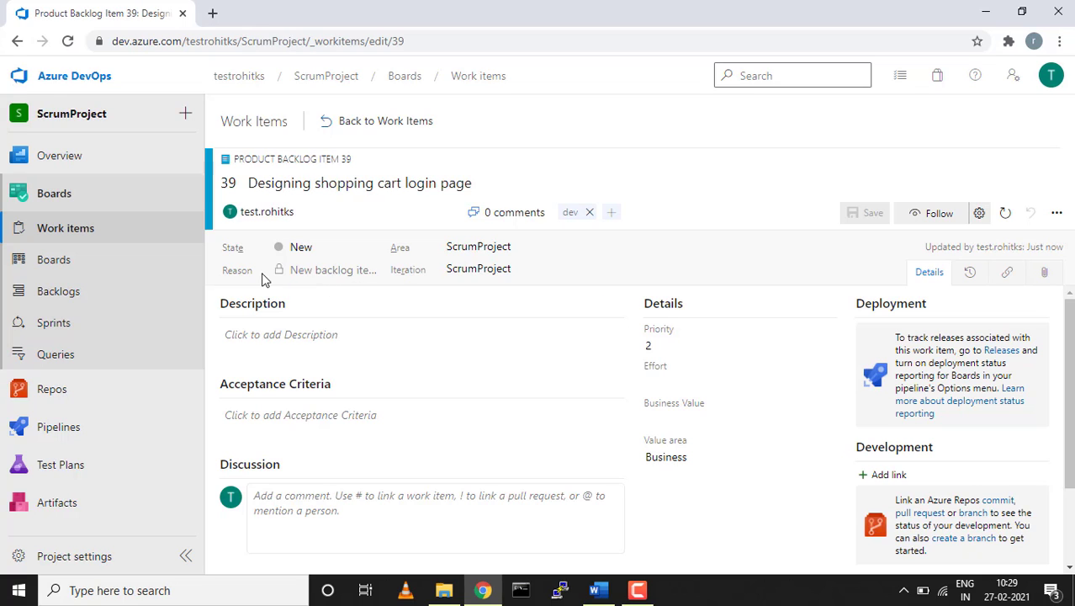
Set the Product Backlog Item's State to Approved with the reason "Approved by the Product Owner" and save it.
click(368, 251)
click(320, 289)
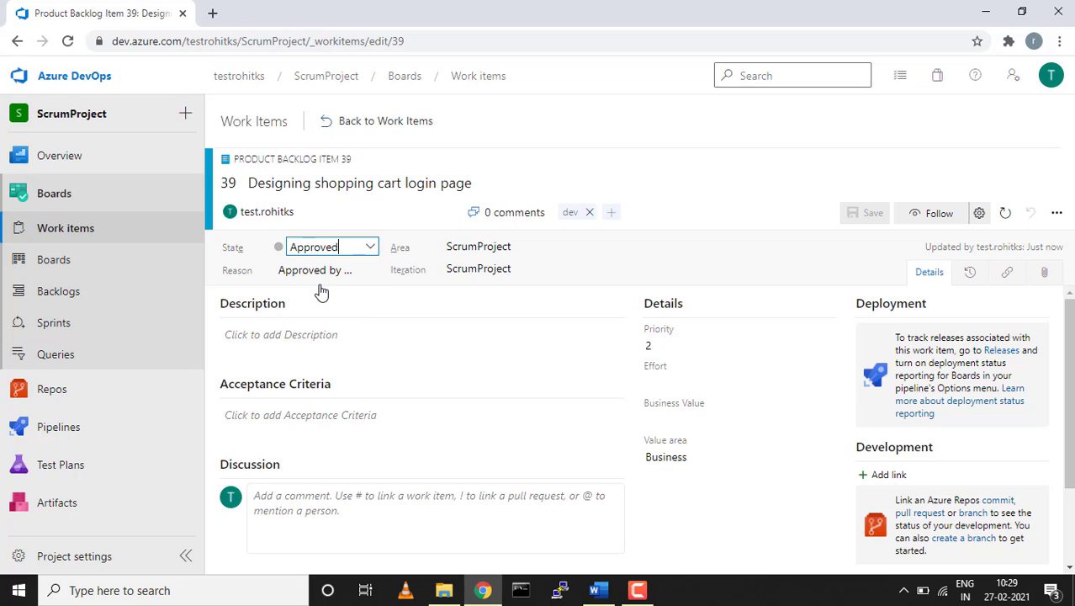
click(371, 270)
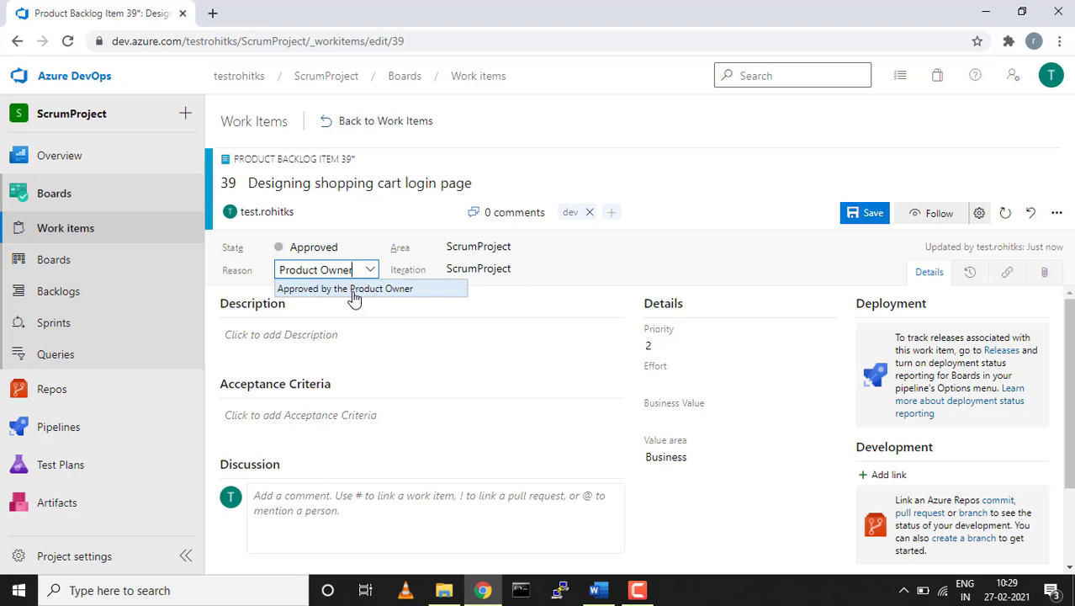
click(354, 298)
click(389, 301)
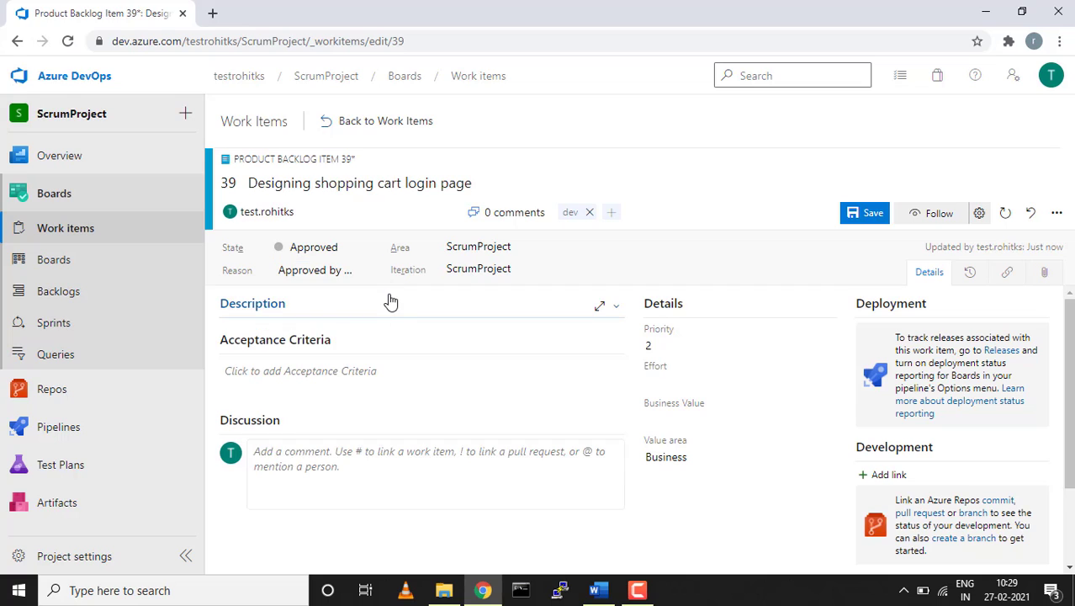
click(599, 307)
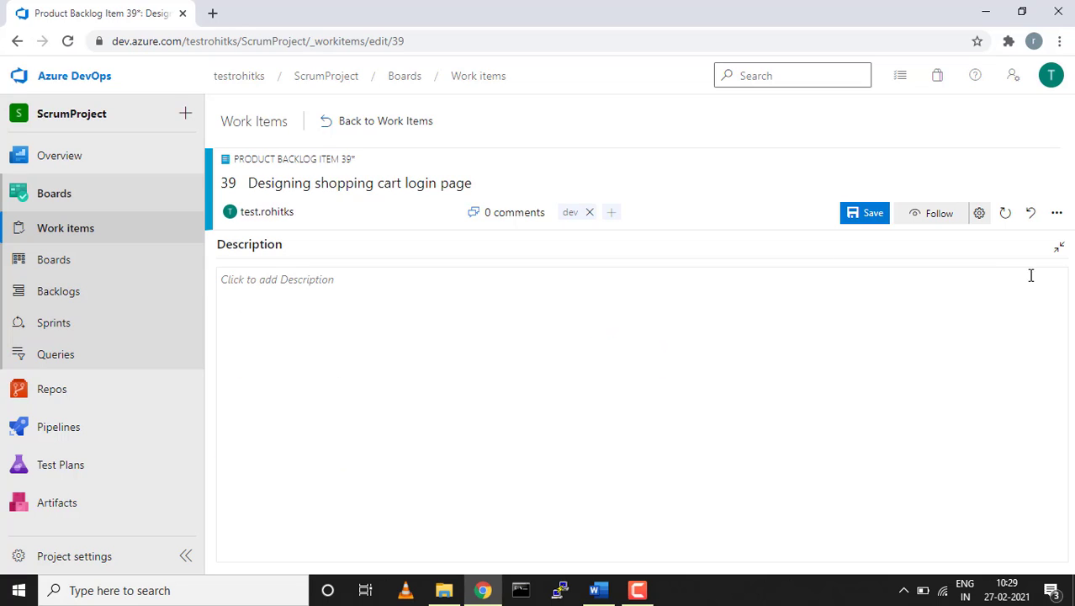
click(1059, 247)
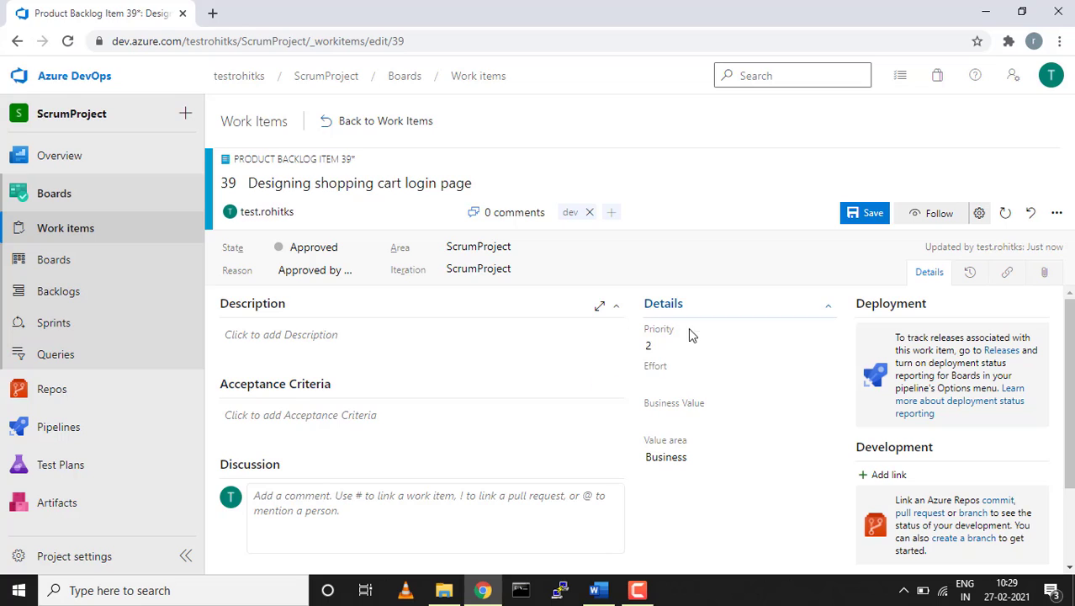
click(683, 385)
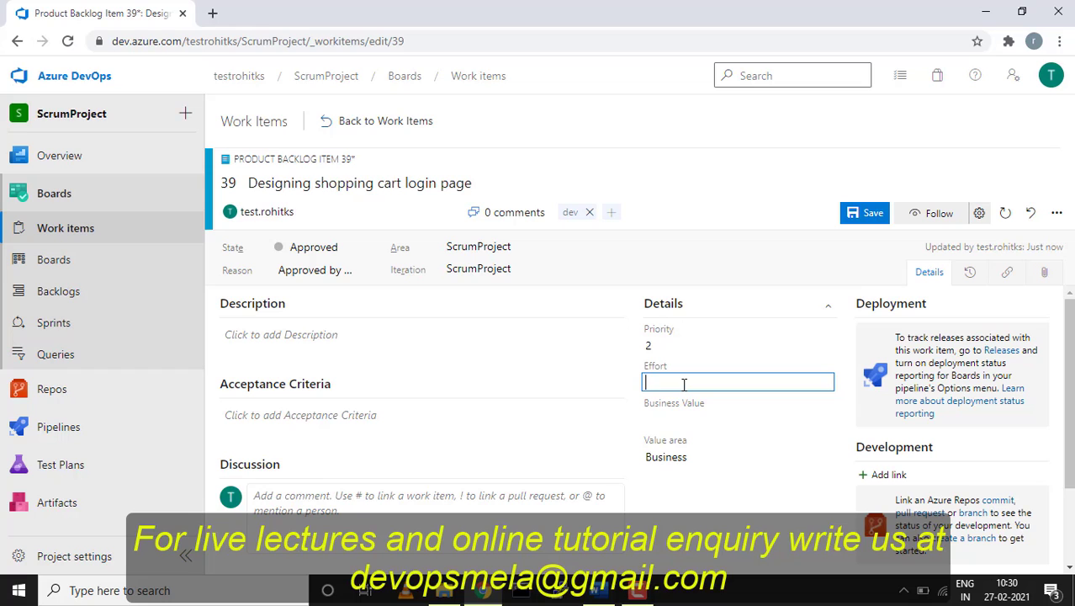
click(879, 218)
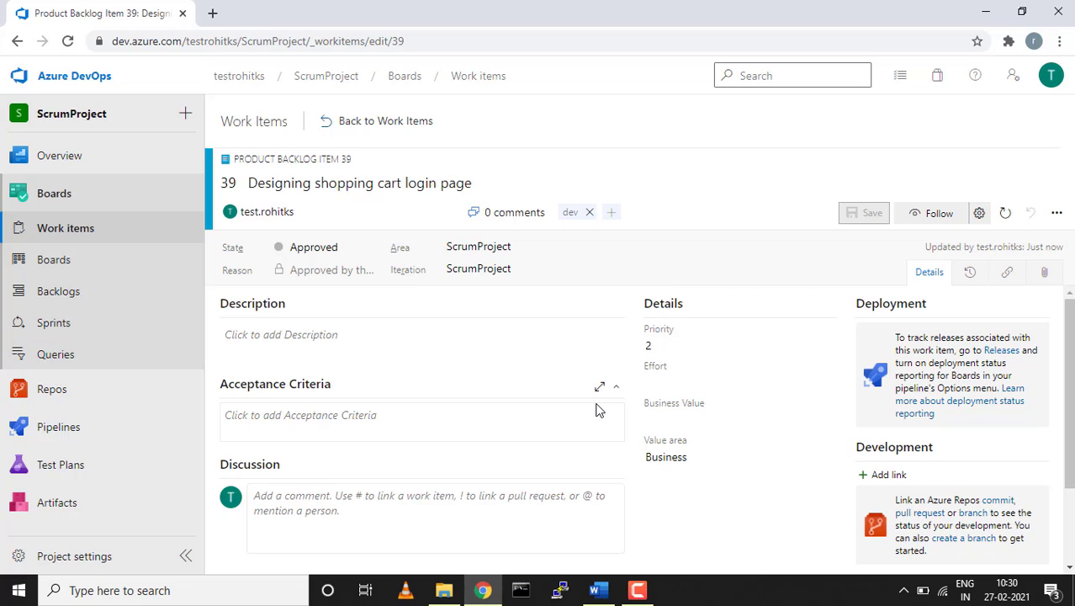
Link the existing Feature "Auth login page for client/customer" as the backlog item's Parent, and return to the work items list, saving the changes.
scroll(787, 442, down, 3)
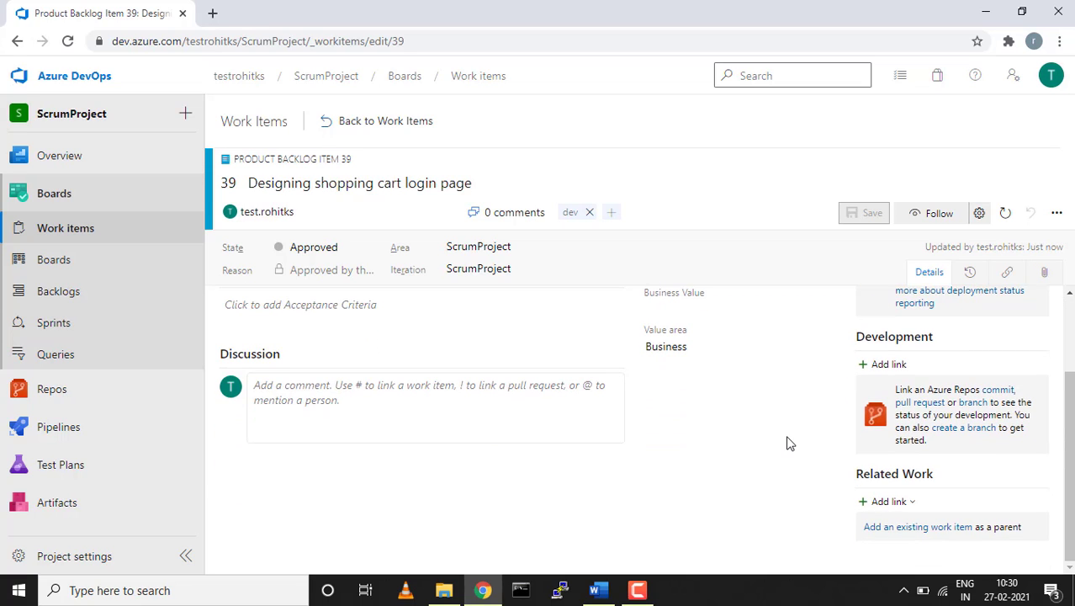
click(890, 502)
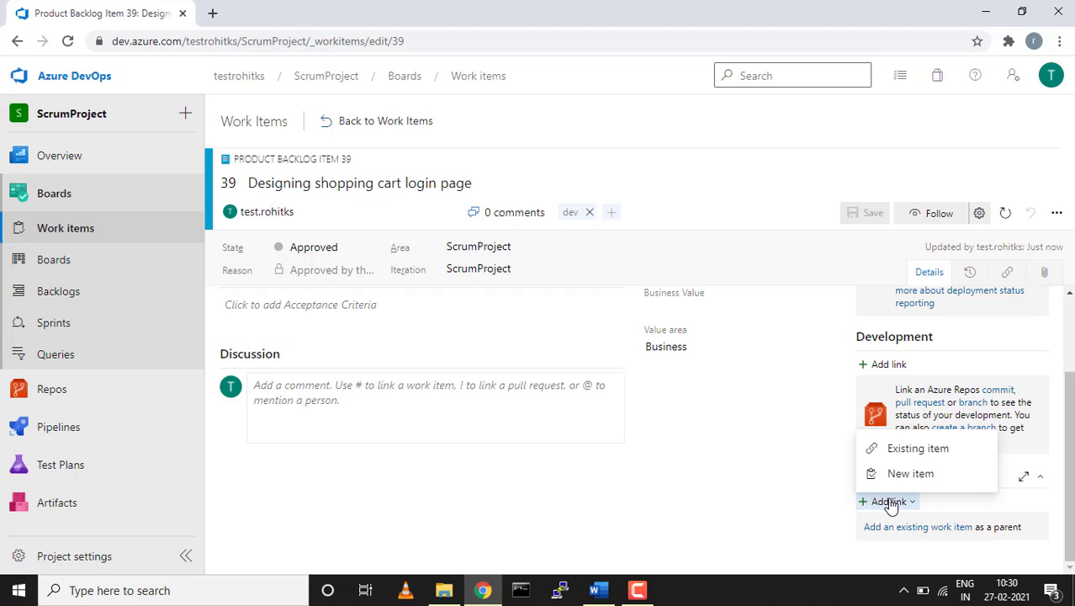
click(903, 452)
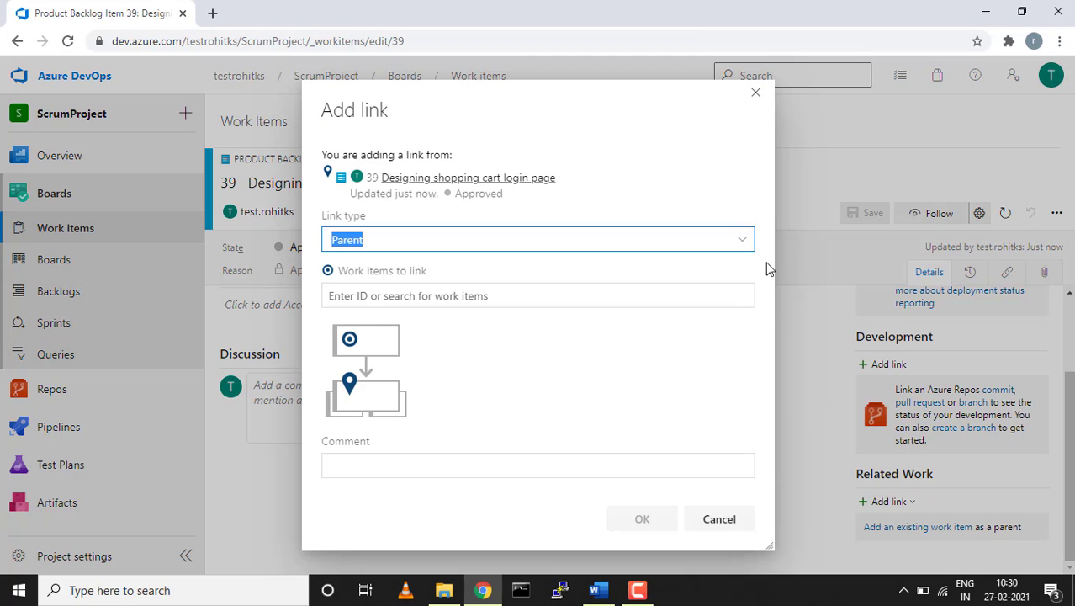
click(738, 294)
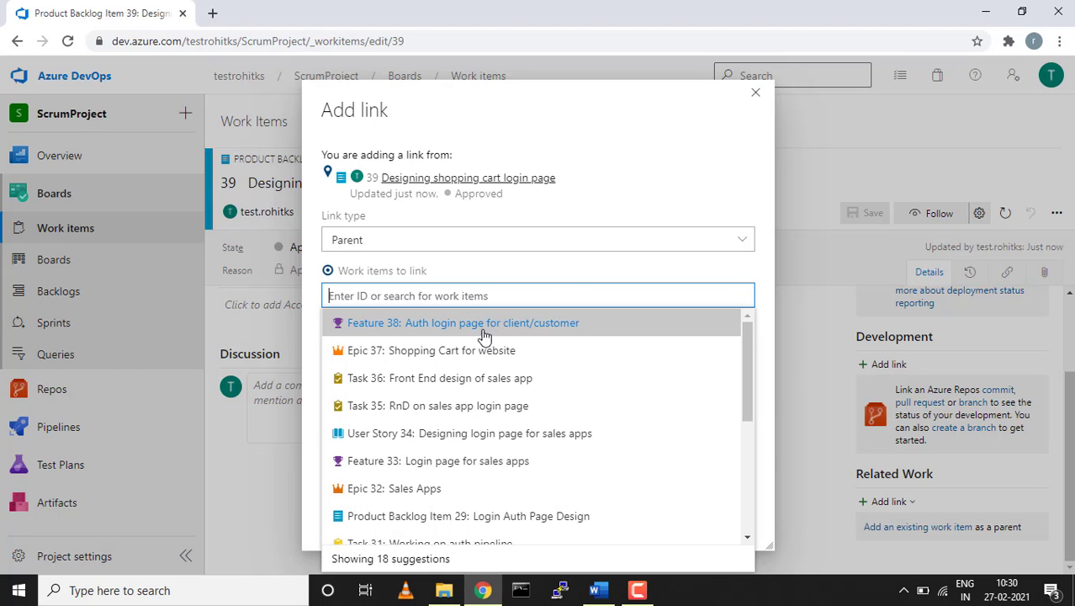
click(490, 336)
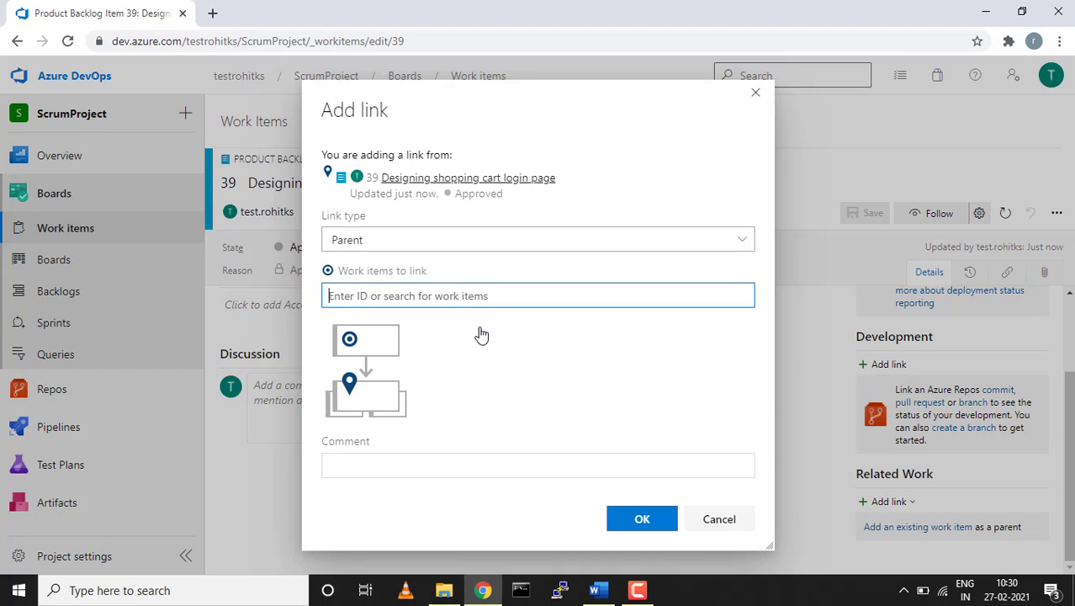
click(653, 520)
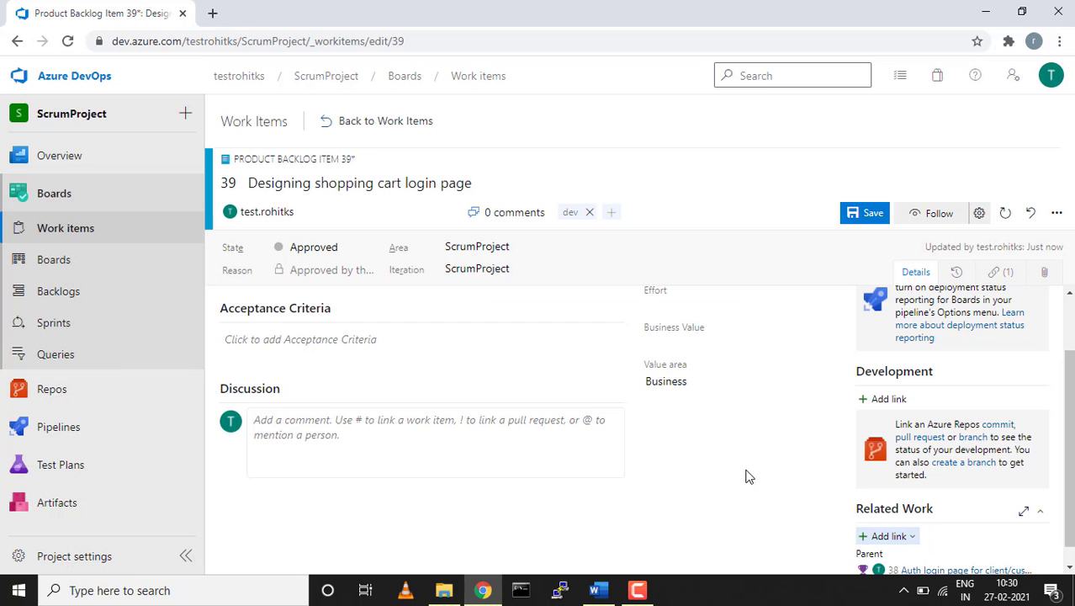
scroll(748, 476, down, 1)
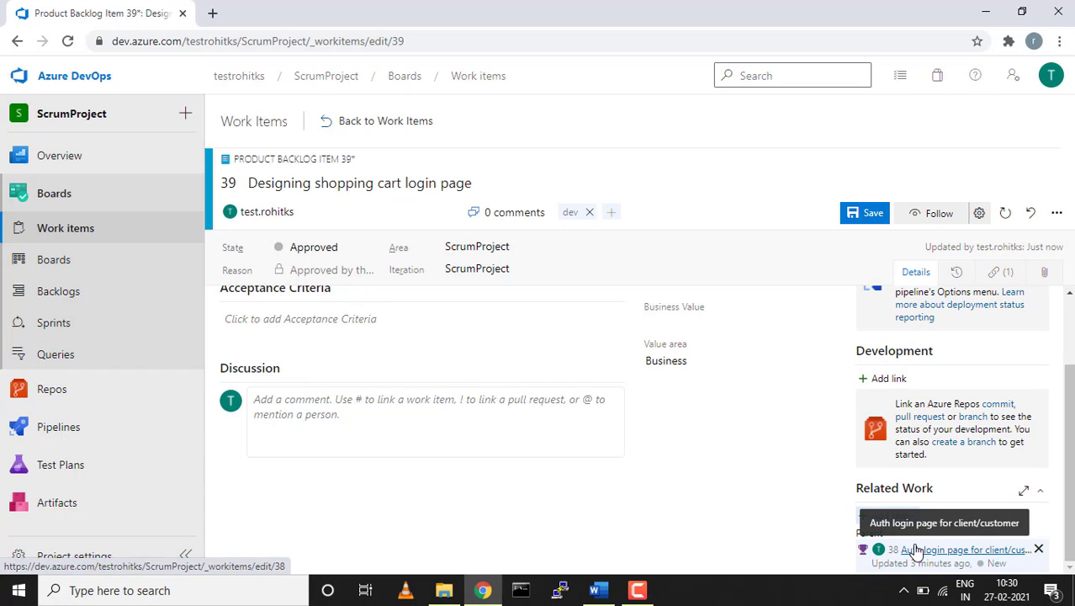
scroll(664, 447, up, 2)
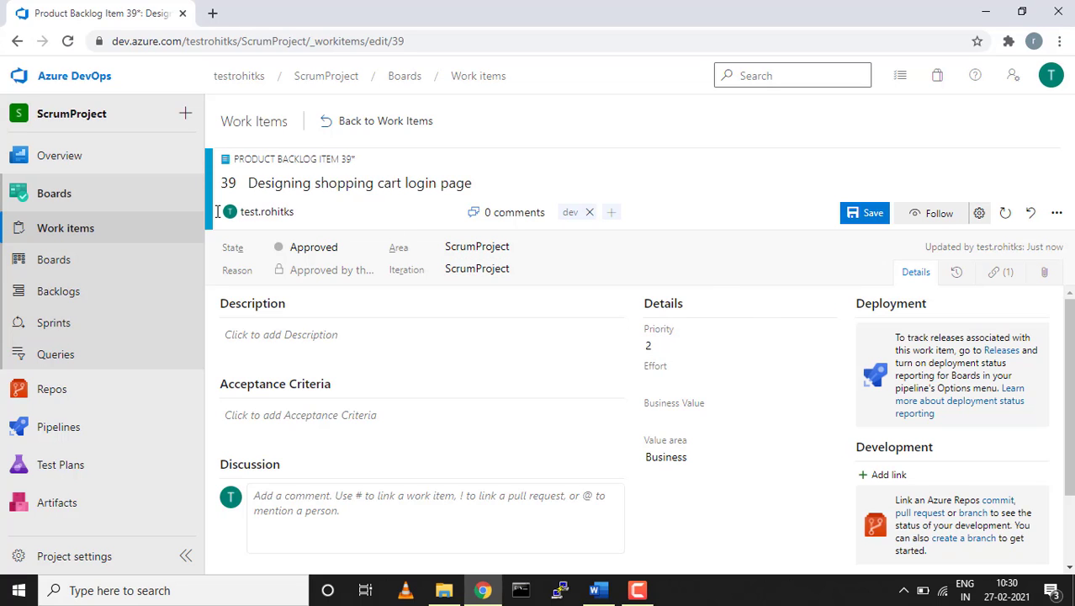
click(78, 228)
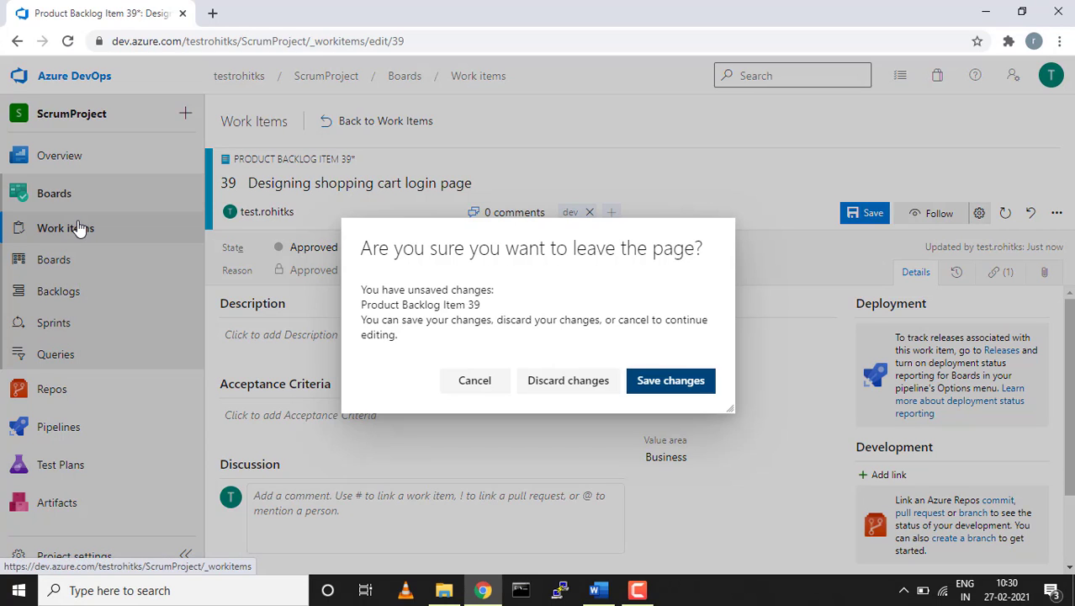
click(670, 381)
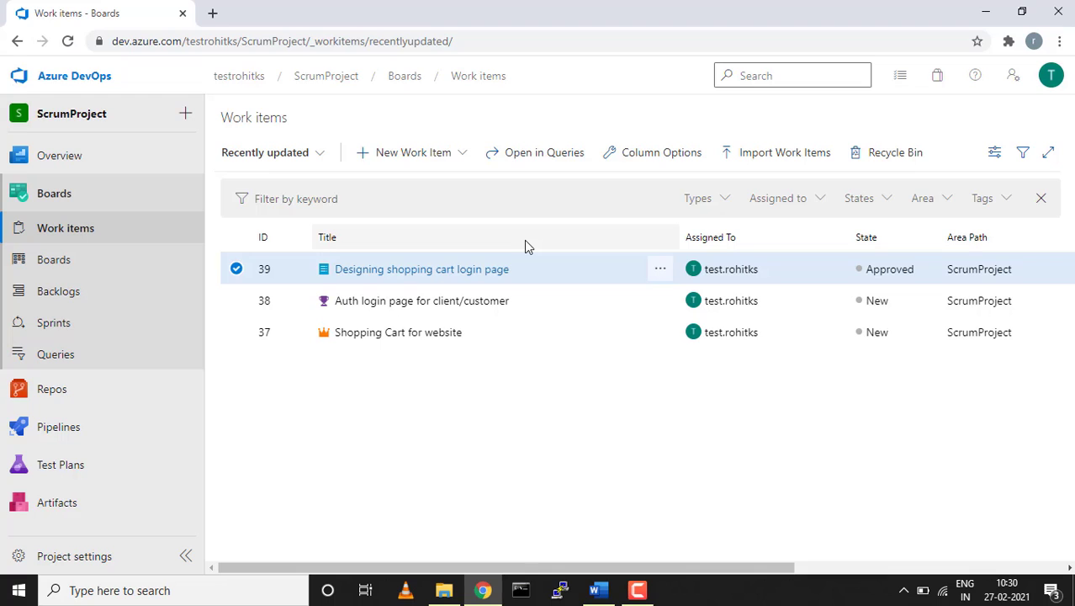
Create a new Task titled "RnD on shopping cart login page" from the work items list and save it.
click(461, 154)
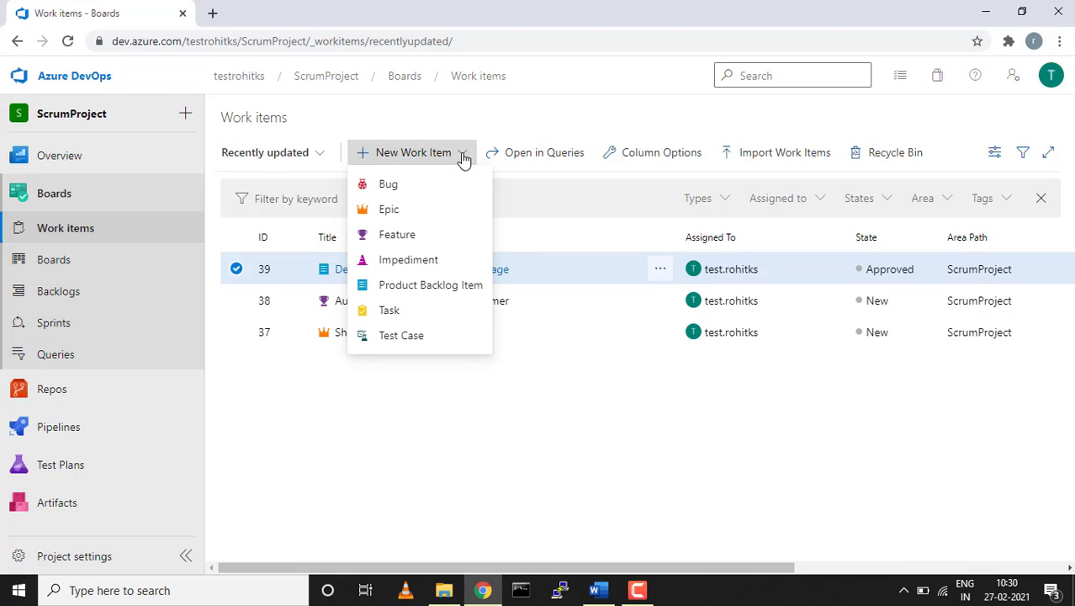
click(389, 310)
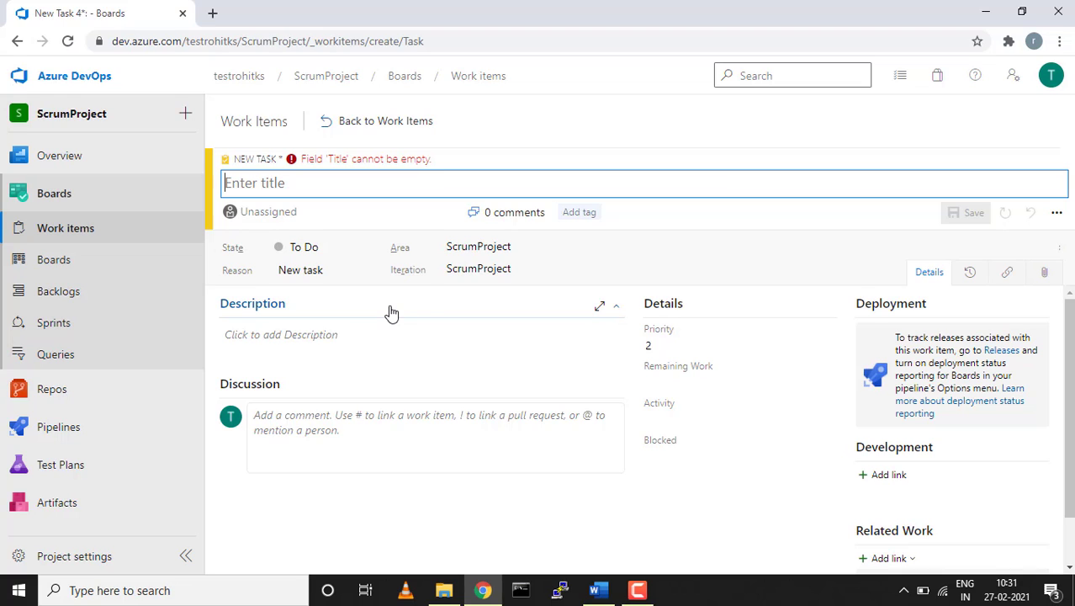
text(RnD )
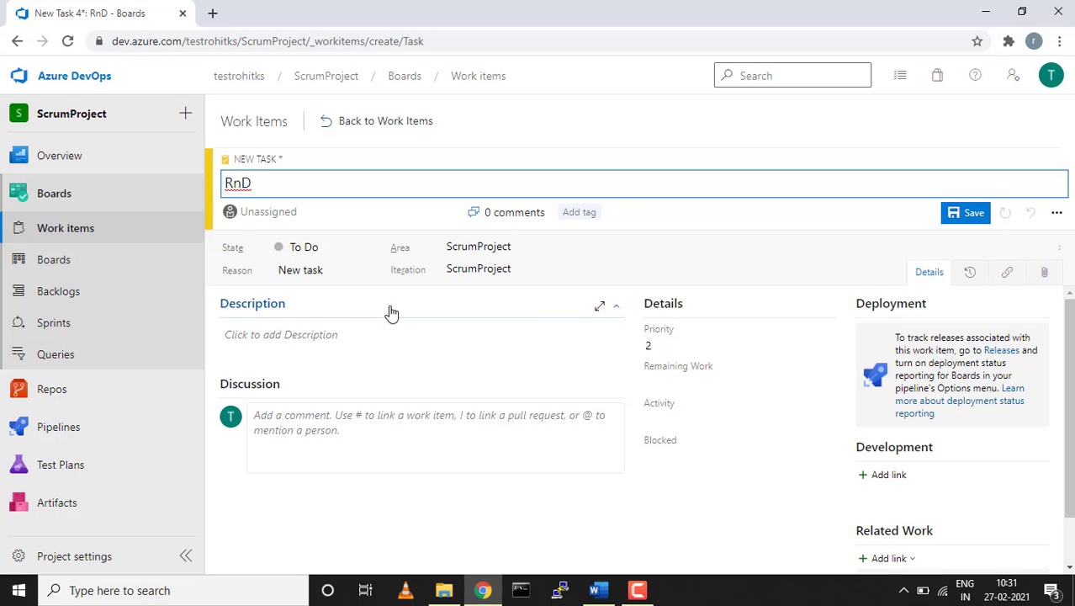
text(on shopping cart )
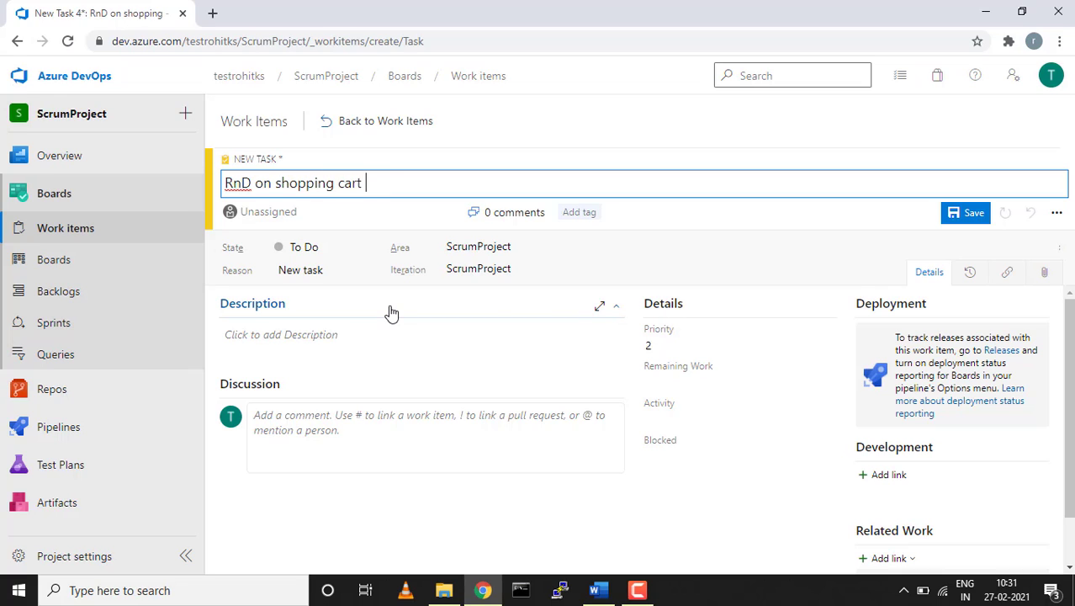
text(login page)
click(963, 217)
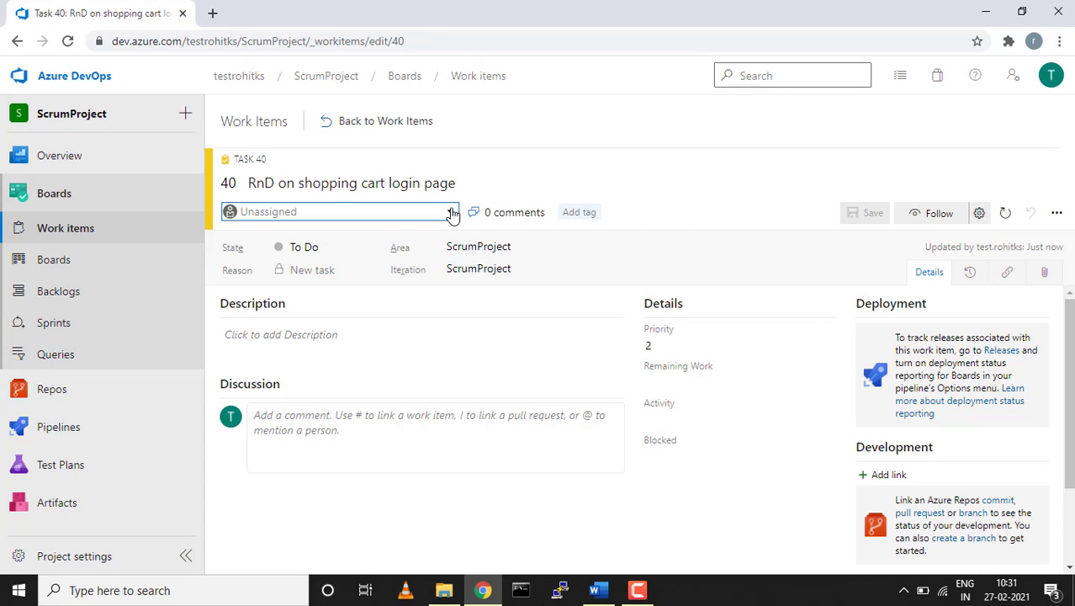
Assign the Task to the signed-in account, set its State to In Progress, and save it, leaving the Blocked field empty.
click(451, 213)
click(366, 233)
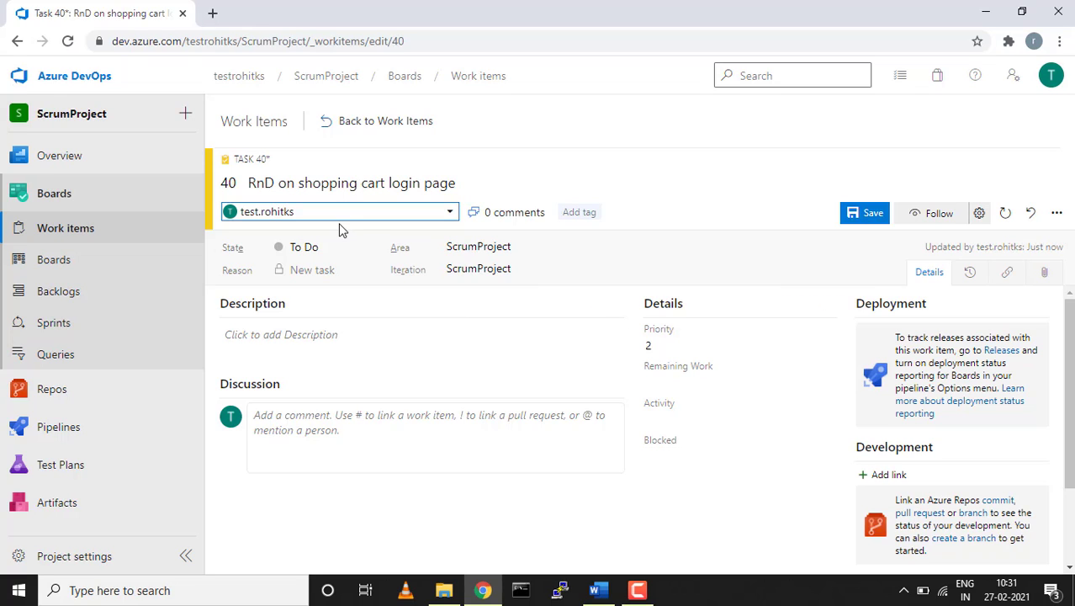
click(370, 246)
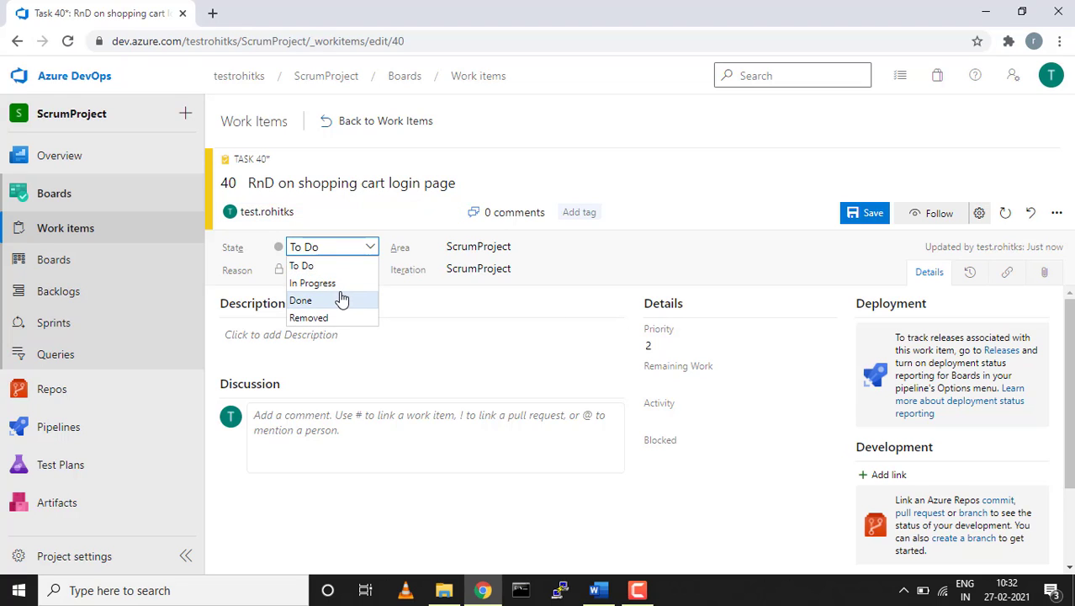
click(344, 356)
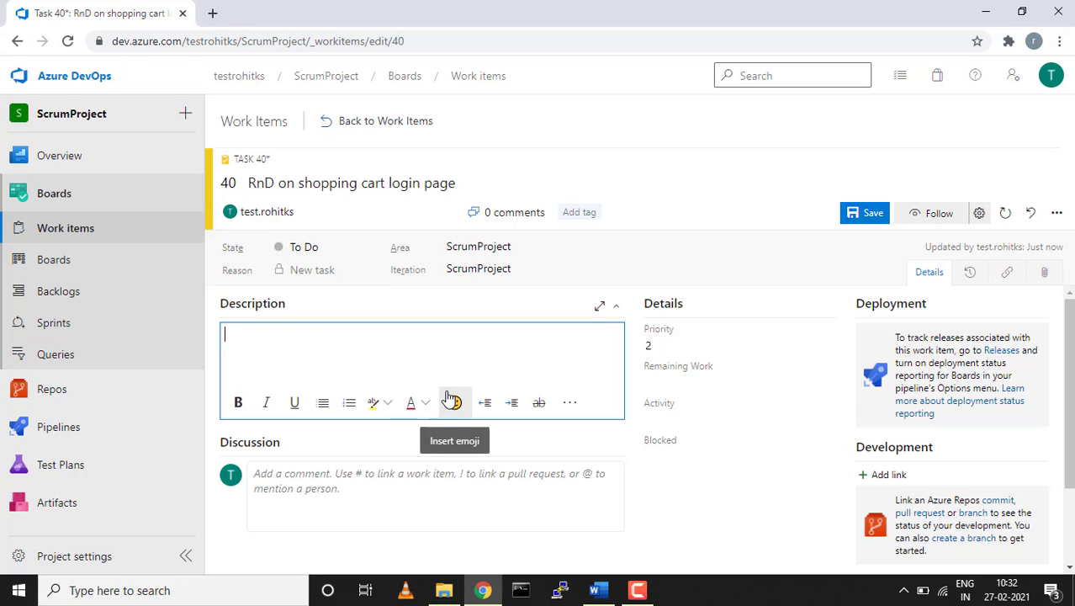
click(367, 247)
click(338, 284)
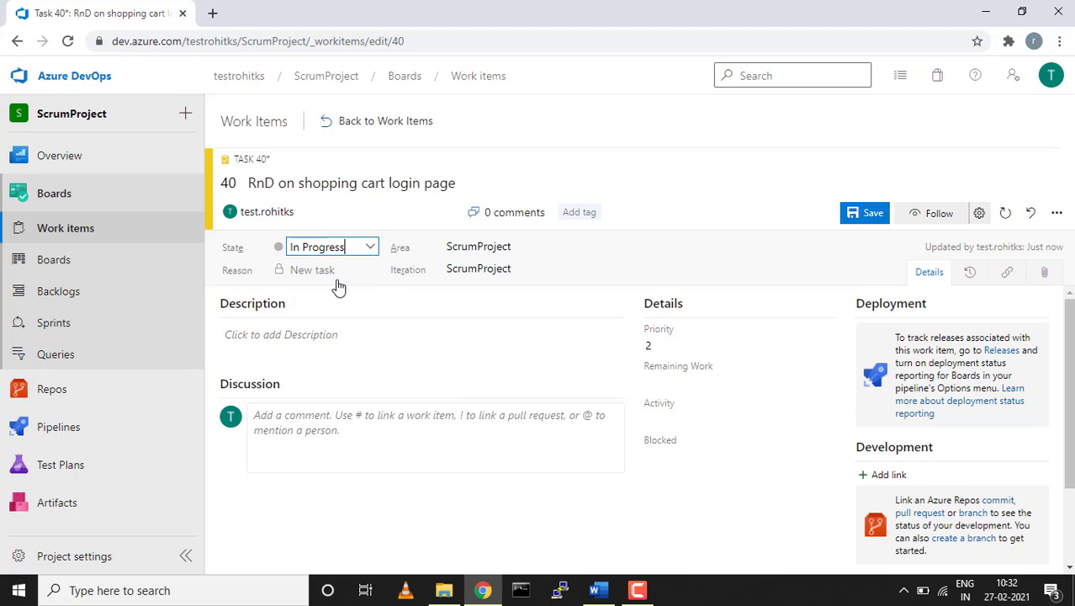
click(326, 341)
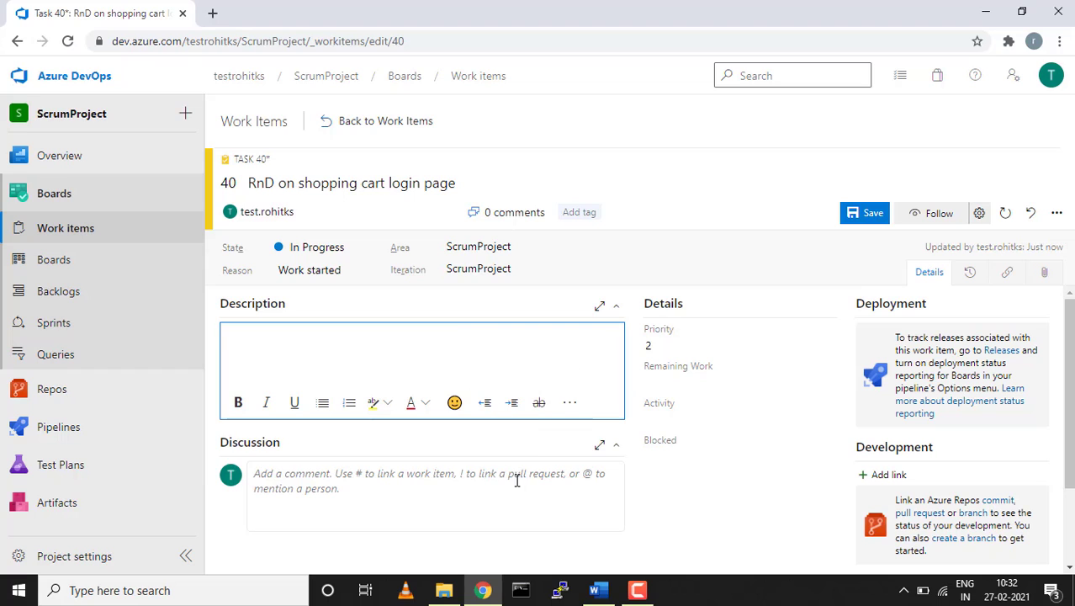
click(869, 222)
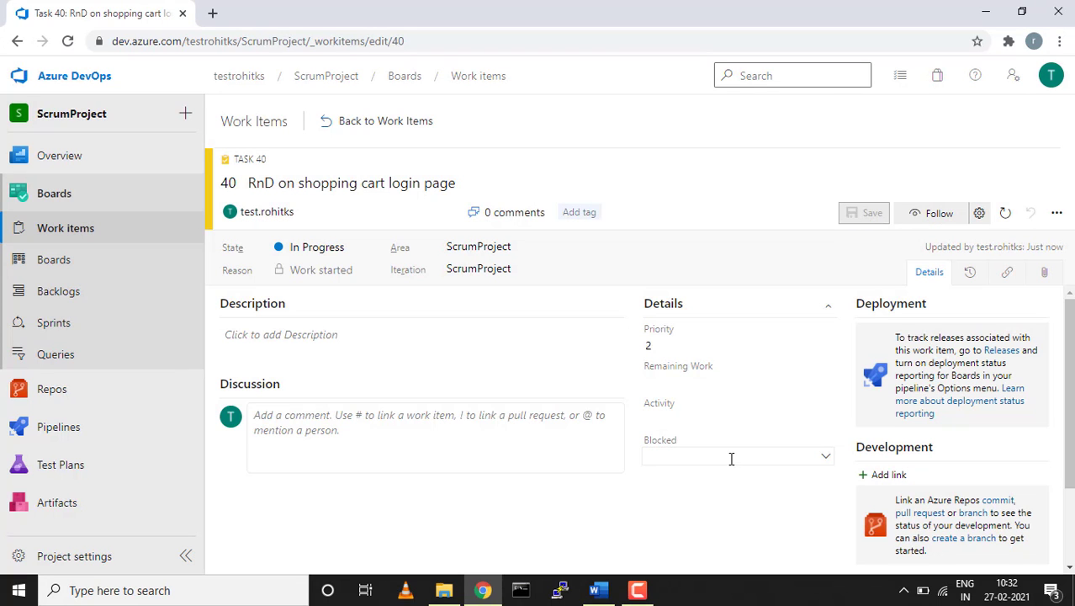
click(828, 456)
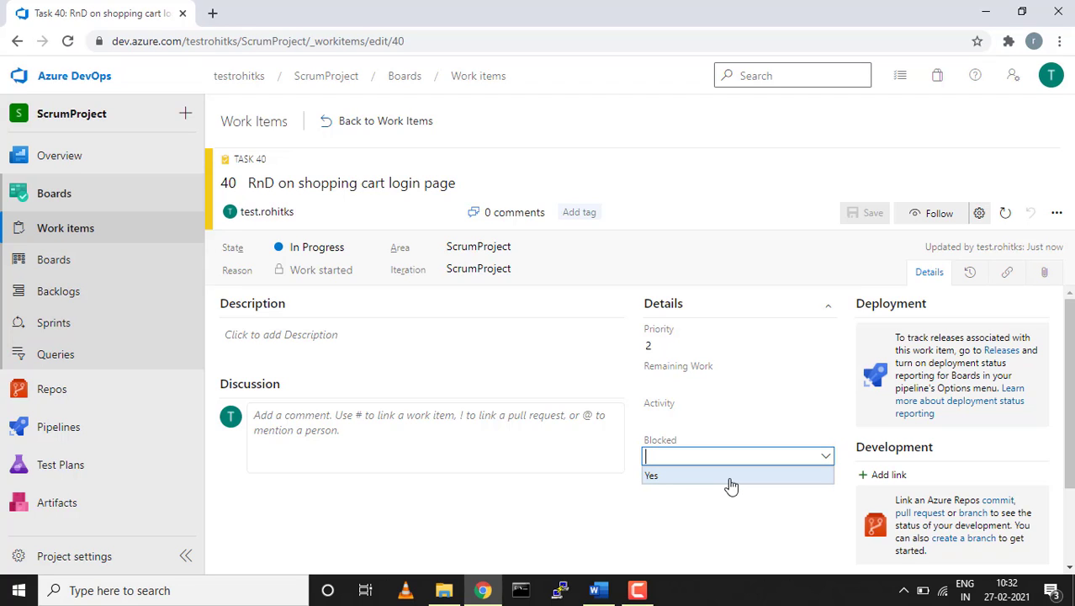
click(704, 516)
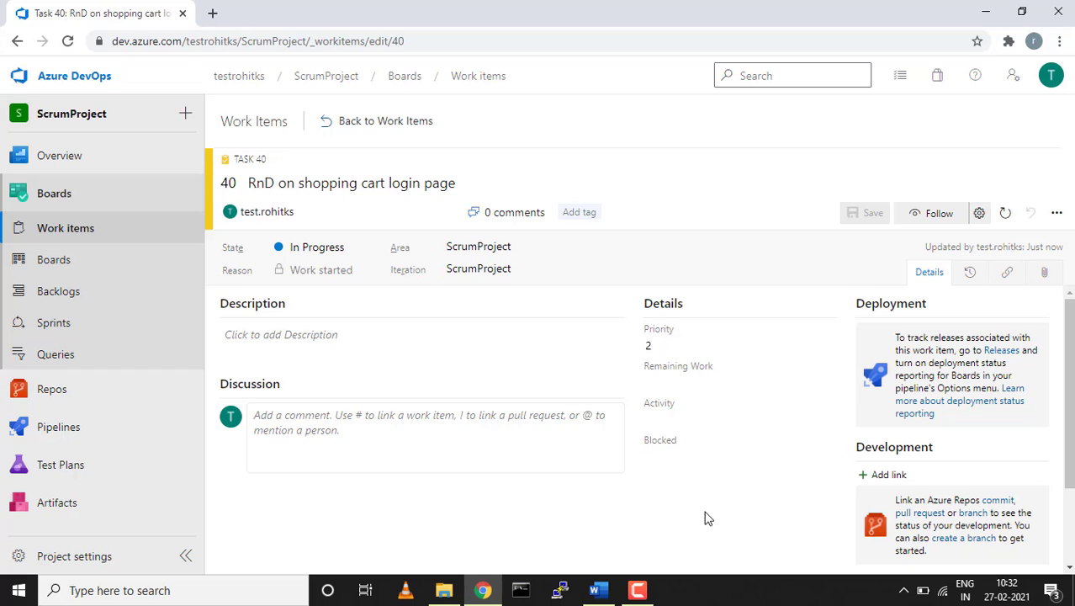
On the team board, move the "Designing shopping cart login page" card to Committed and back to Approved.
click(71, 233)
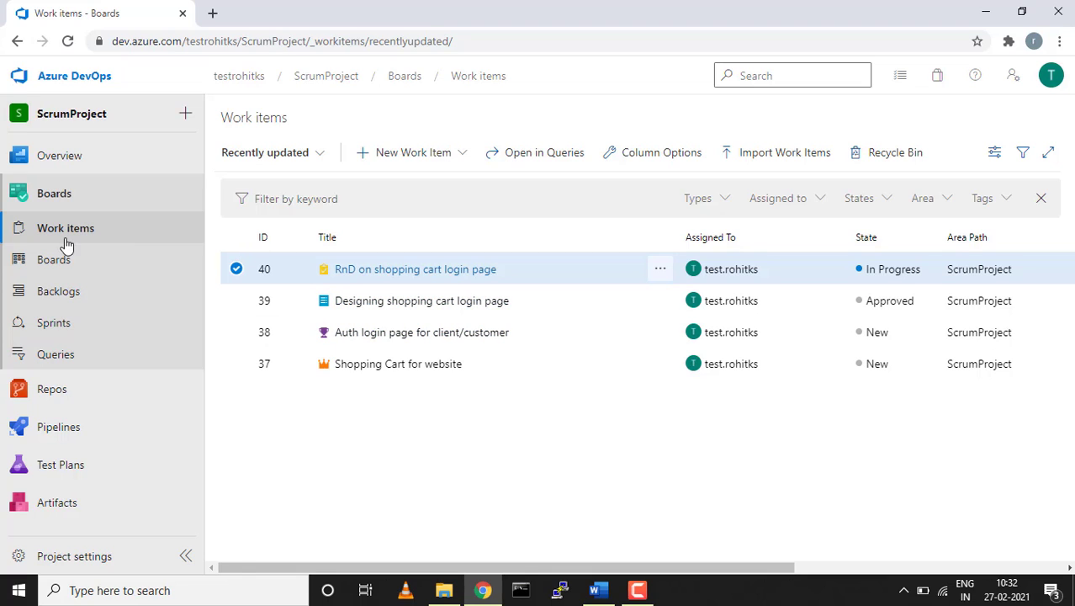
click(45, 268)
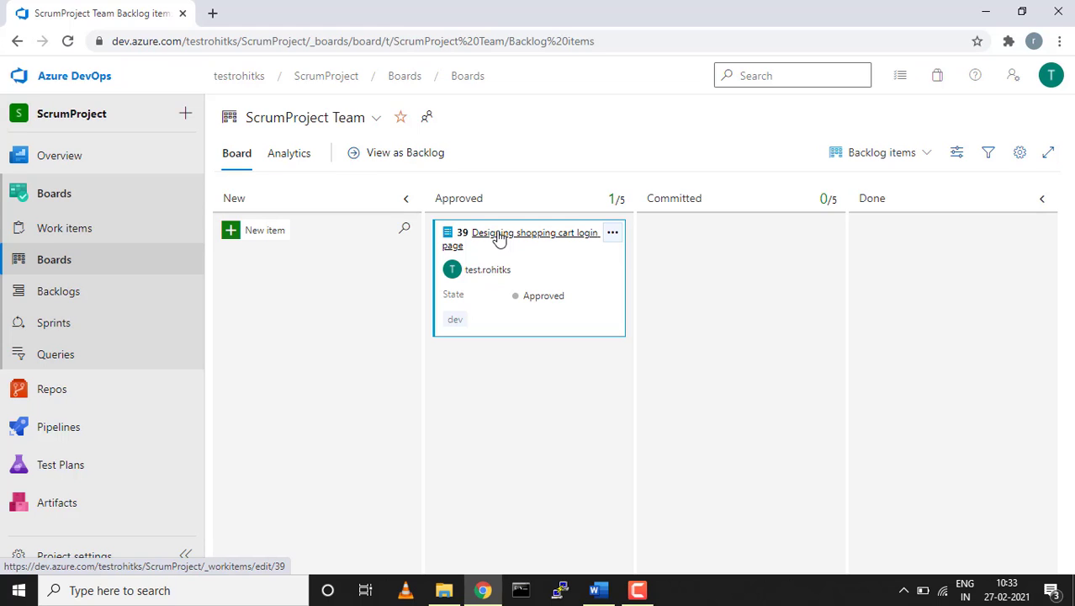
drag(499, 239, 704, 243)
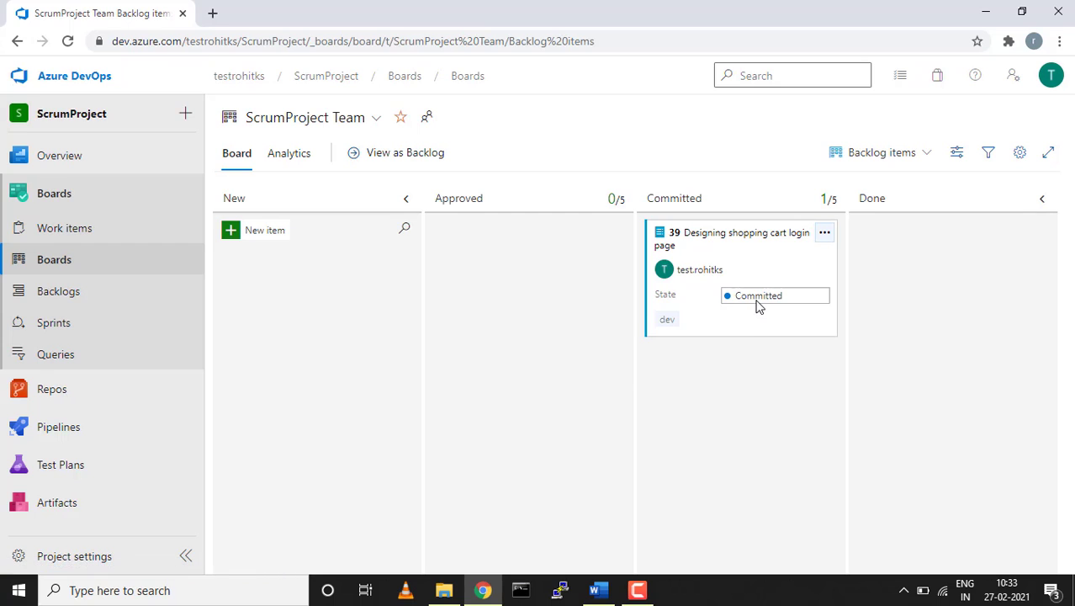
drag(755, 300, 520, 248)
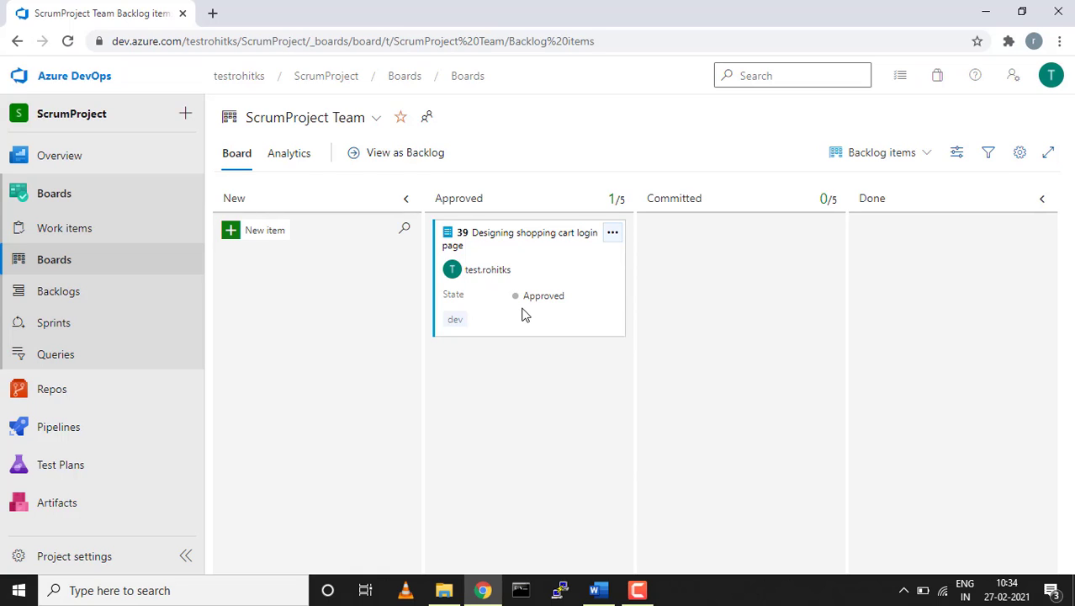
Check which item types can be added in the board's New column, and open the team backlog.
click(263, 238)
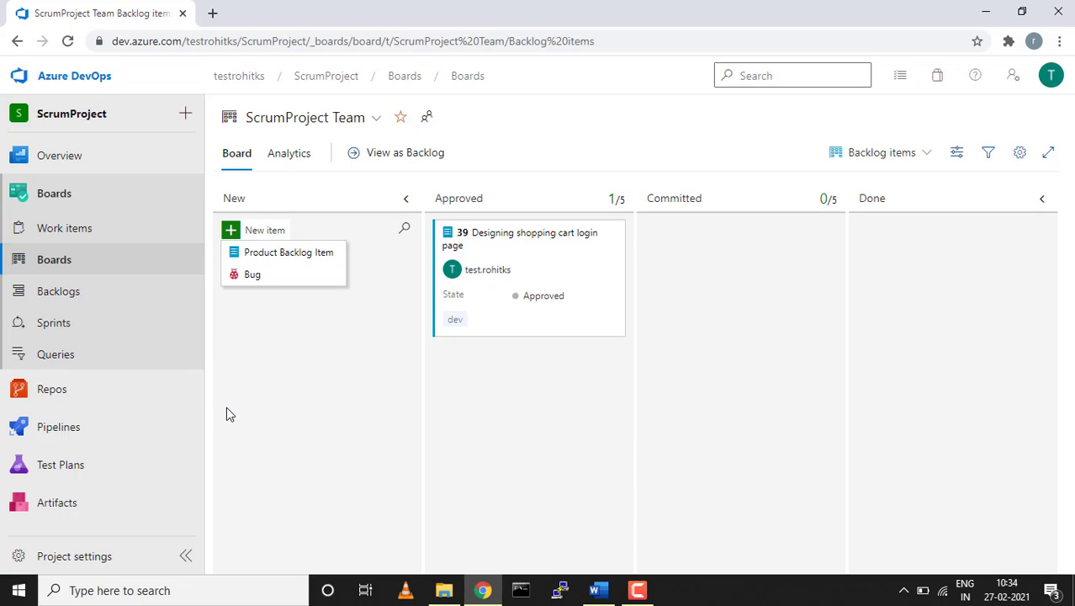
click(293, 393)
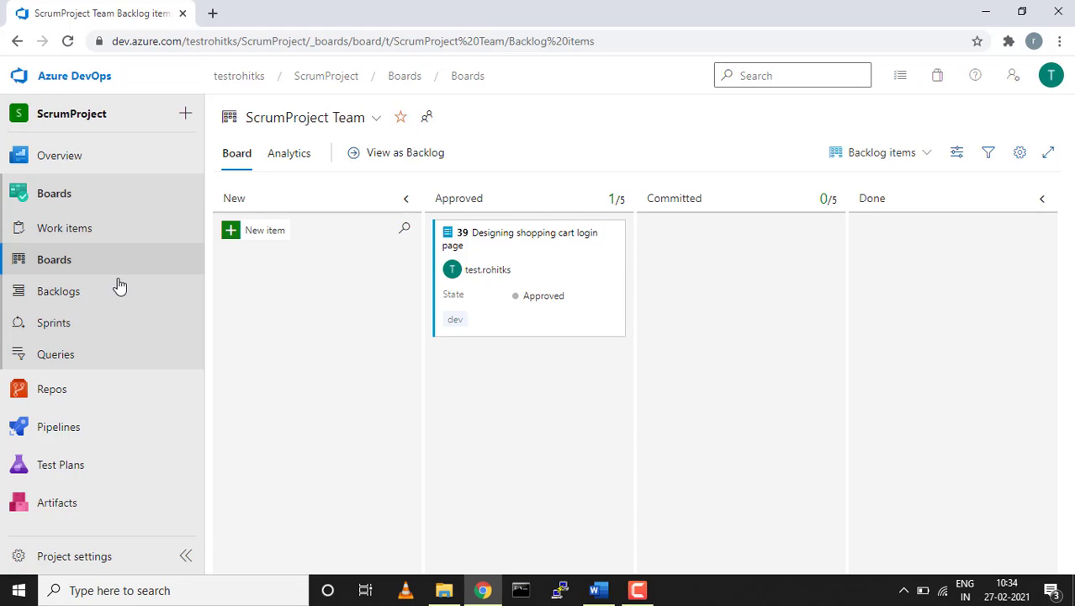
click(67, 302)
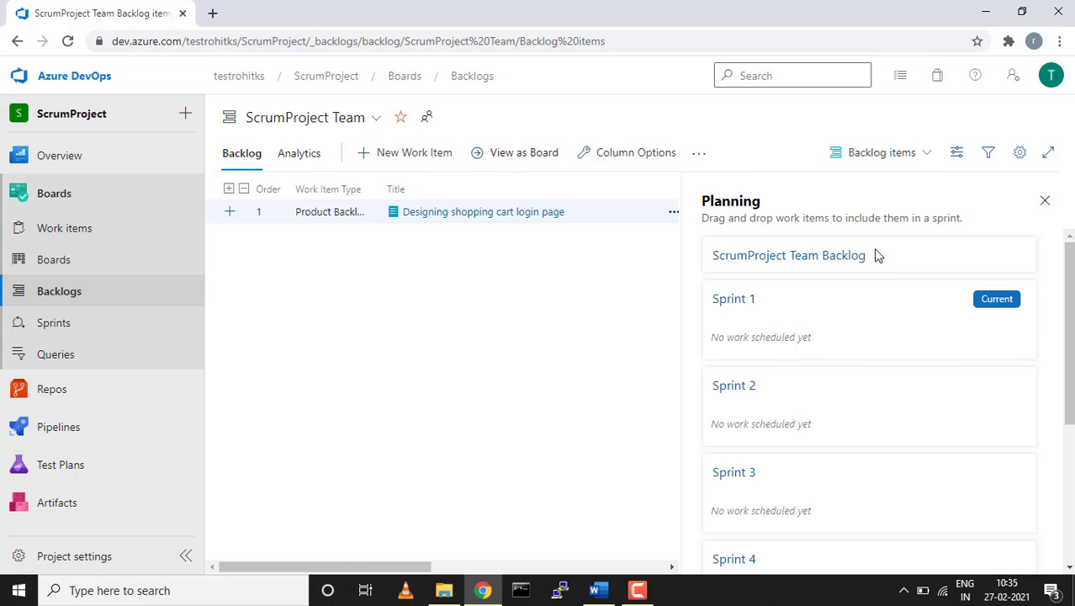
In the project configuration, set the ScrumProject iteration's start date to 2/27/2021 and end date to 6/30/2021, and save.
click(102, 557)
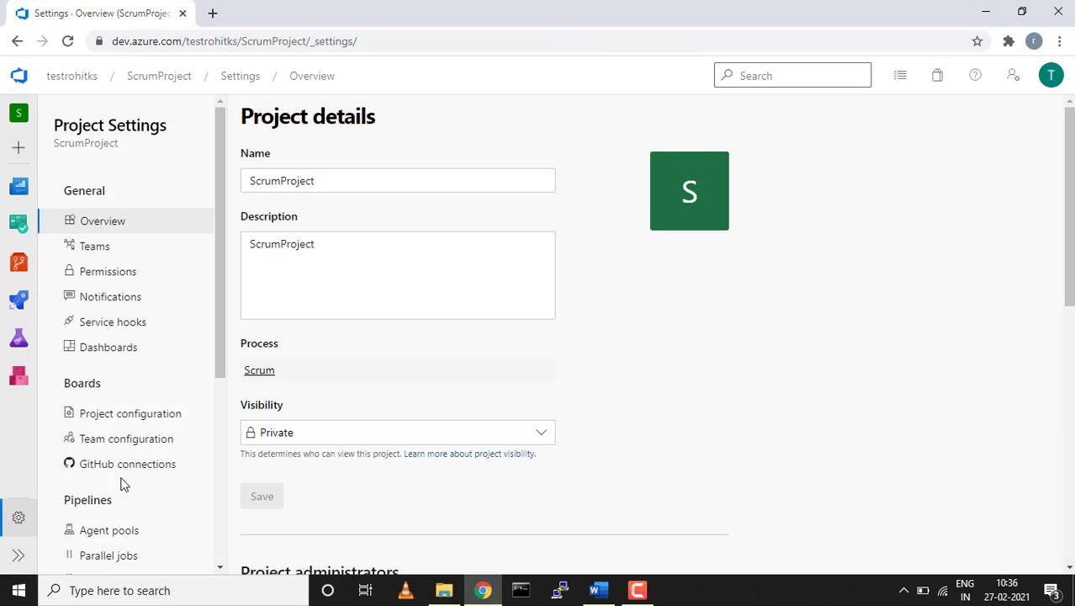
click(119, 417)
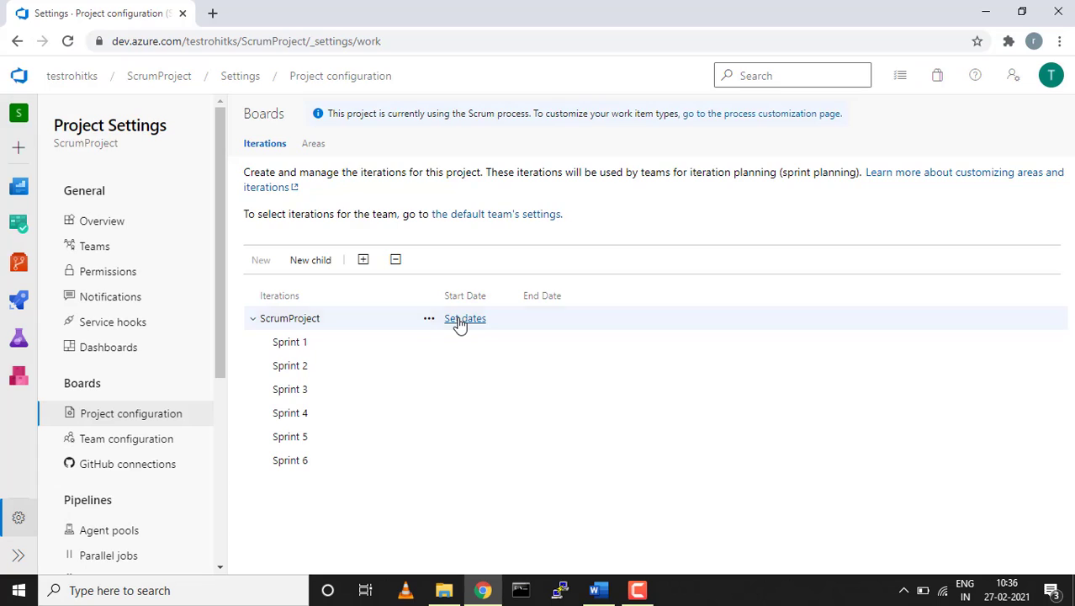
click(462, 318)
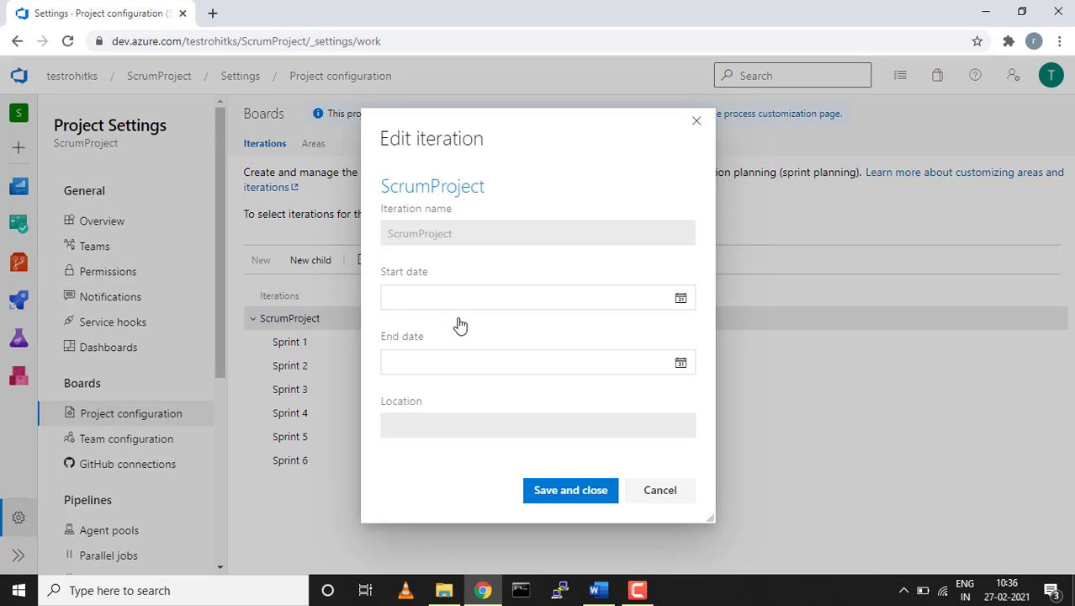
click(680, 300)
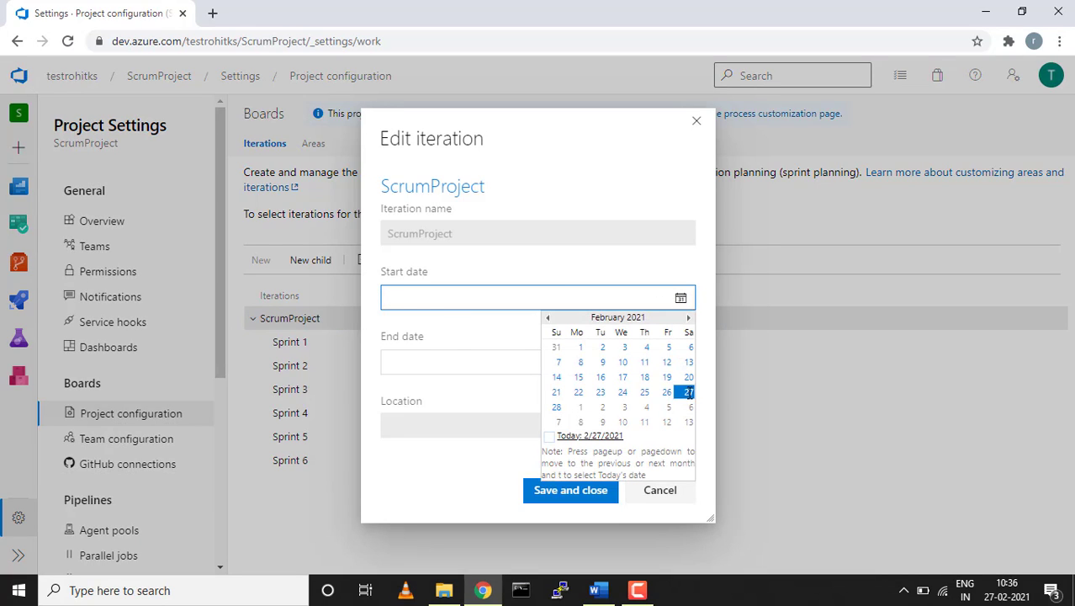
click(688, 392)
click(681, 363)
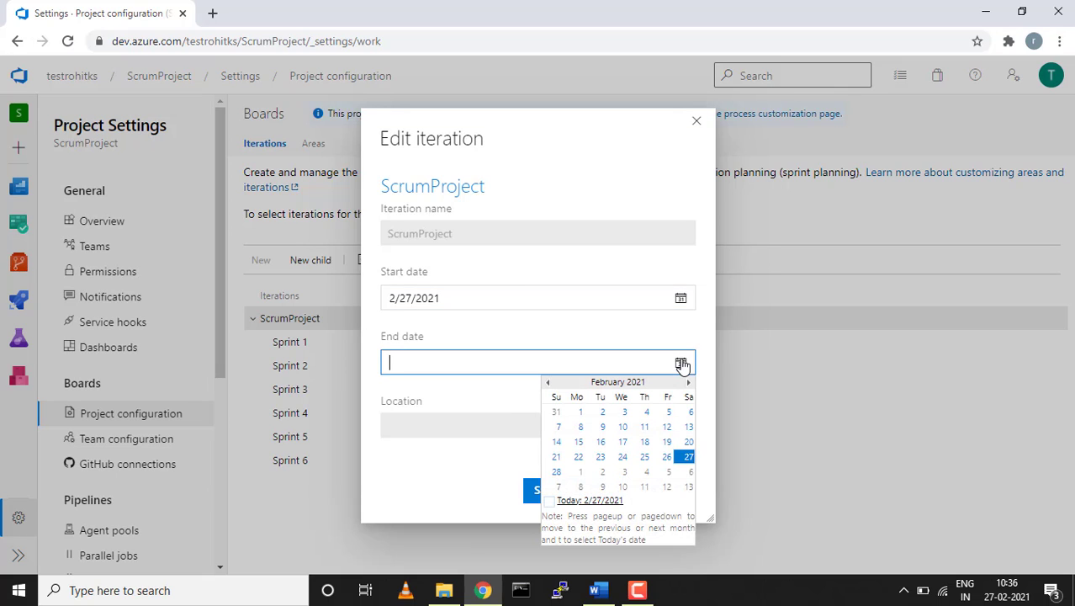
click(689, 383)
click(689, 384)
click(689, 383)
click(689, 383)
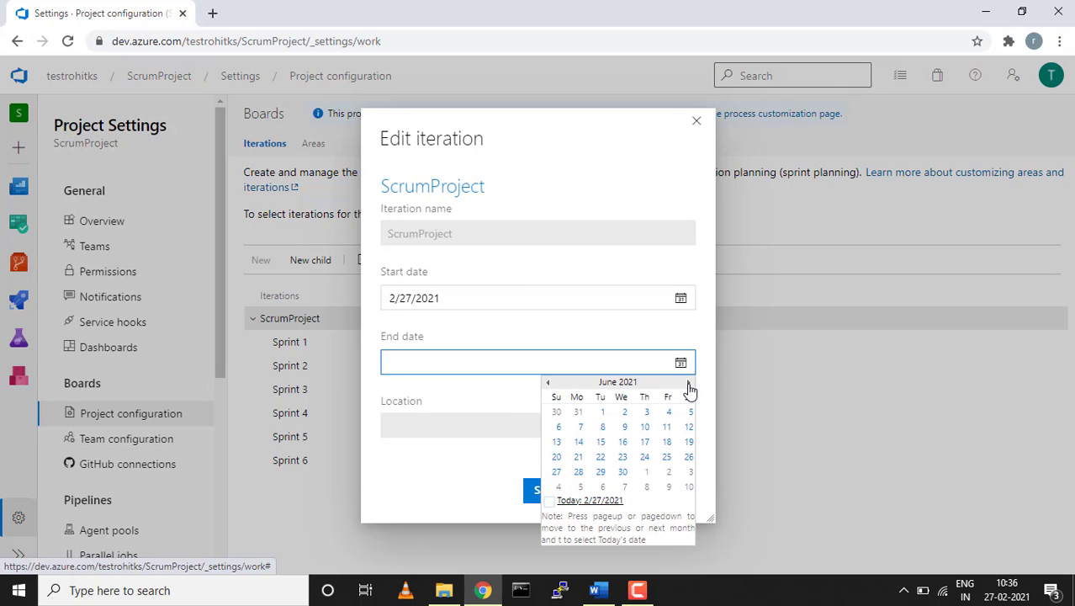
click(623, 471)
click(591, 490)
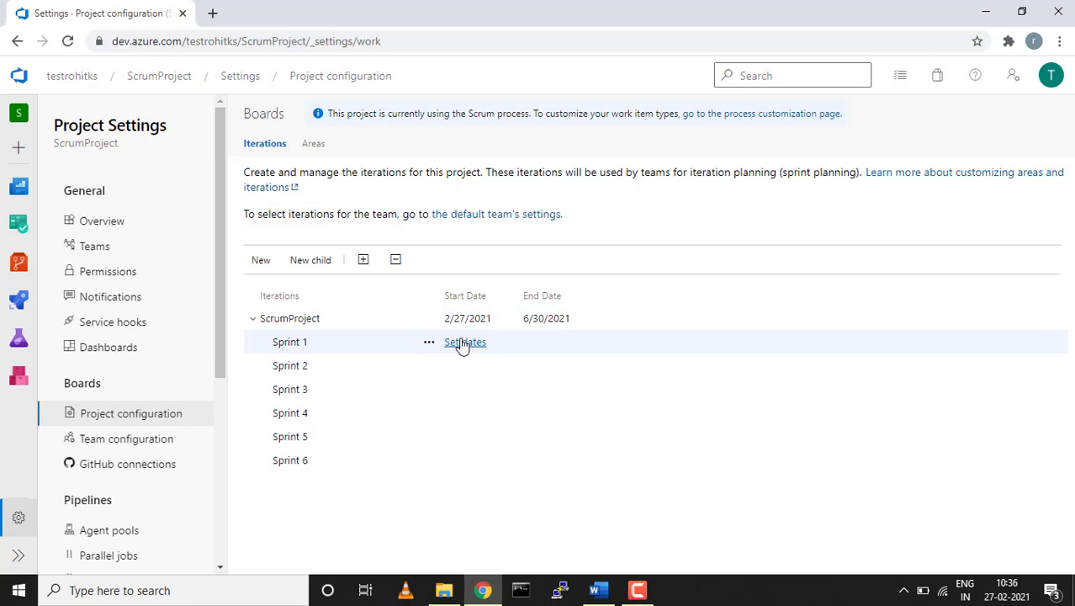
Set the Sprint 1 iteration's start date to 2/27/2021 and end date to 3/6/2021, and save.
click(462, 344)
click(683, 300)
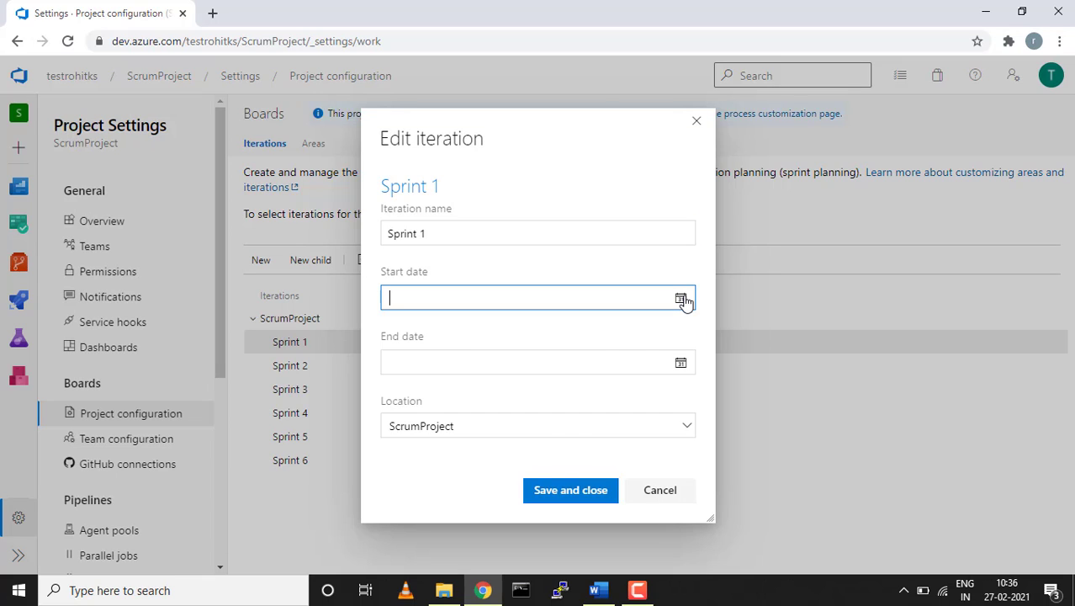
click(688, 387)
click(681, 364)
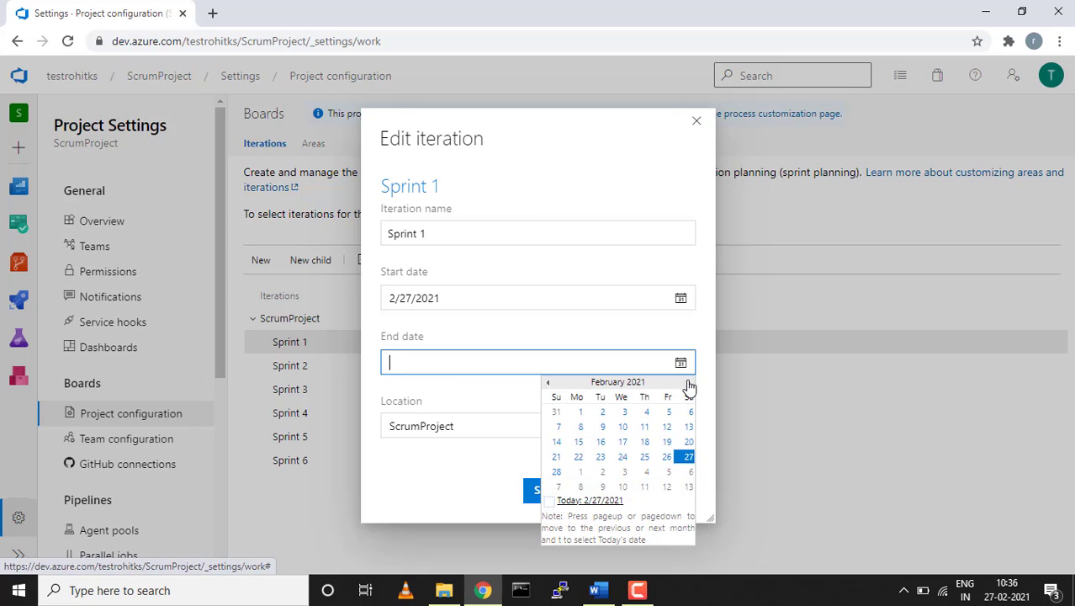
click(688, 383)
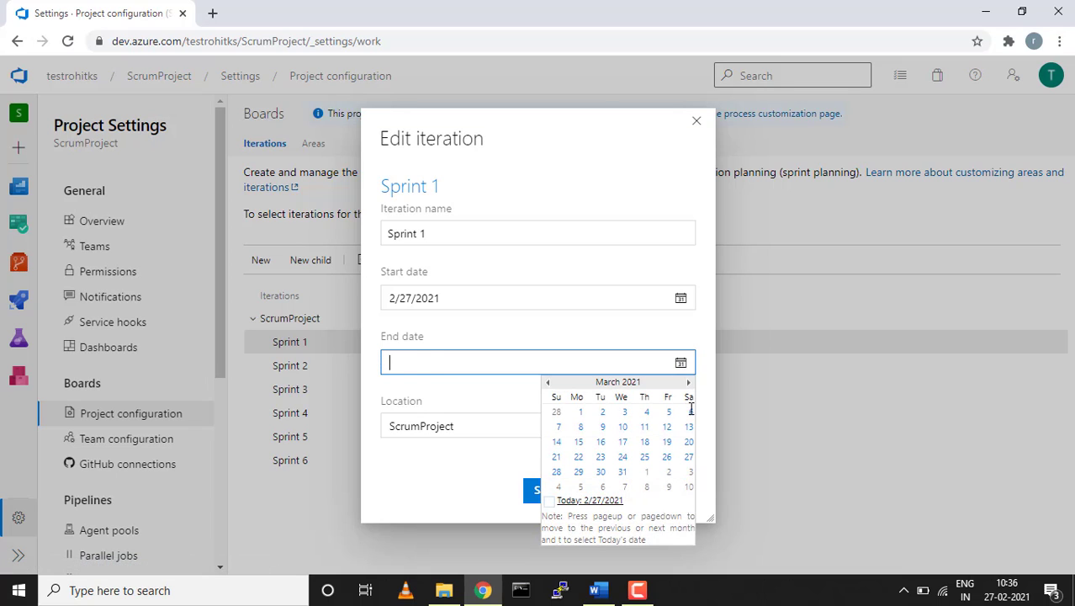
click(688, 412)
click(605, 496)
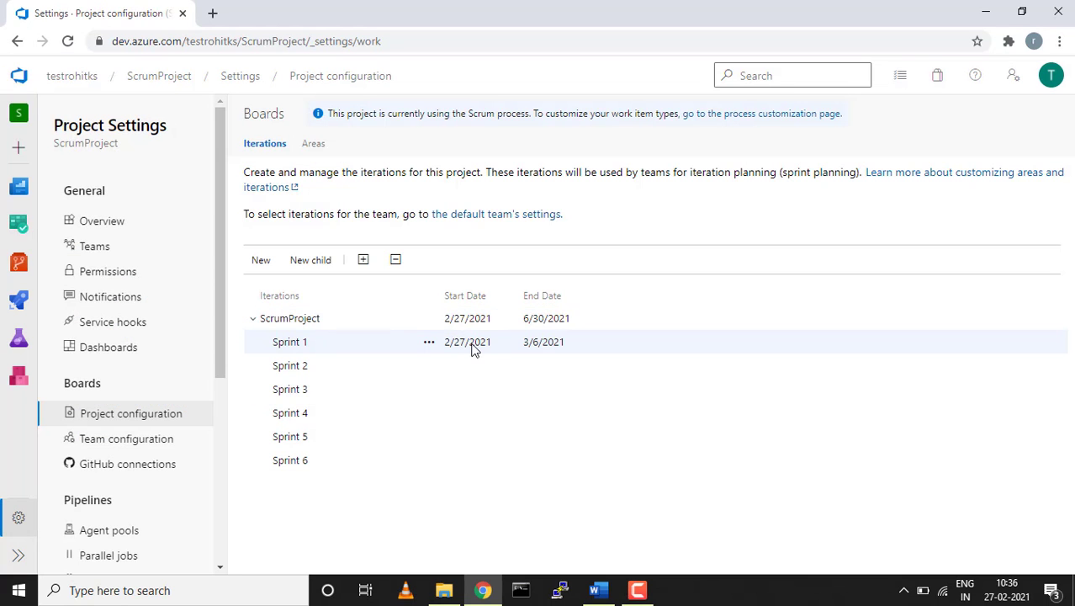
Return to the team backlog and check Sprint 1's dates and working days in the planning list.
click(24, 223)
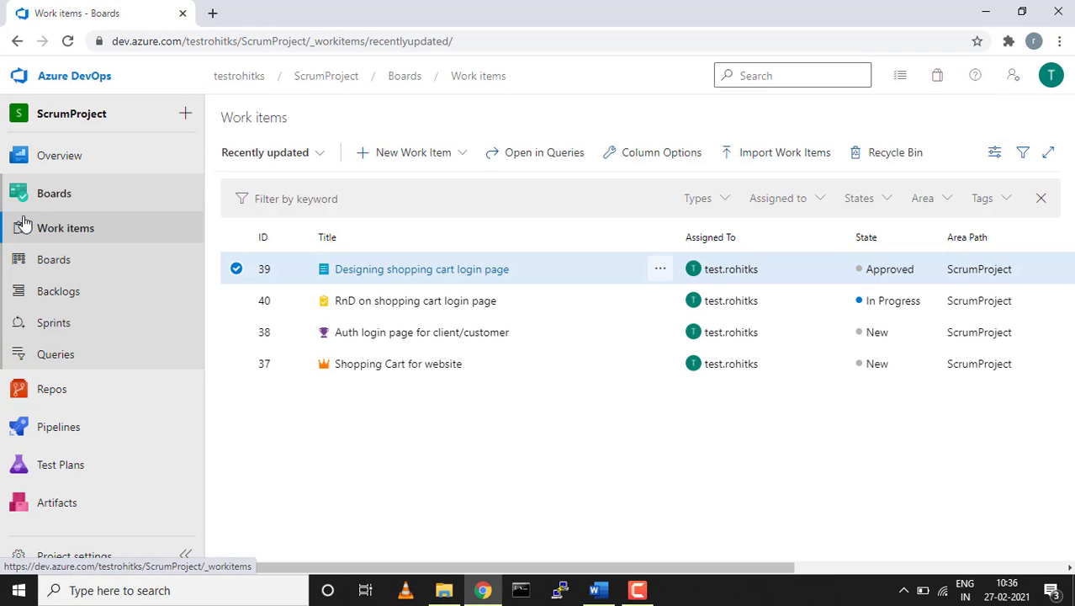
click(50, 294)
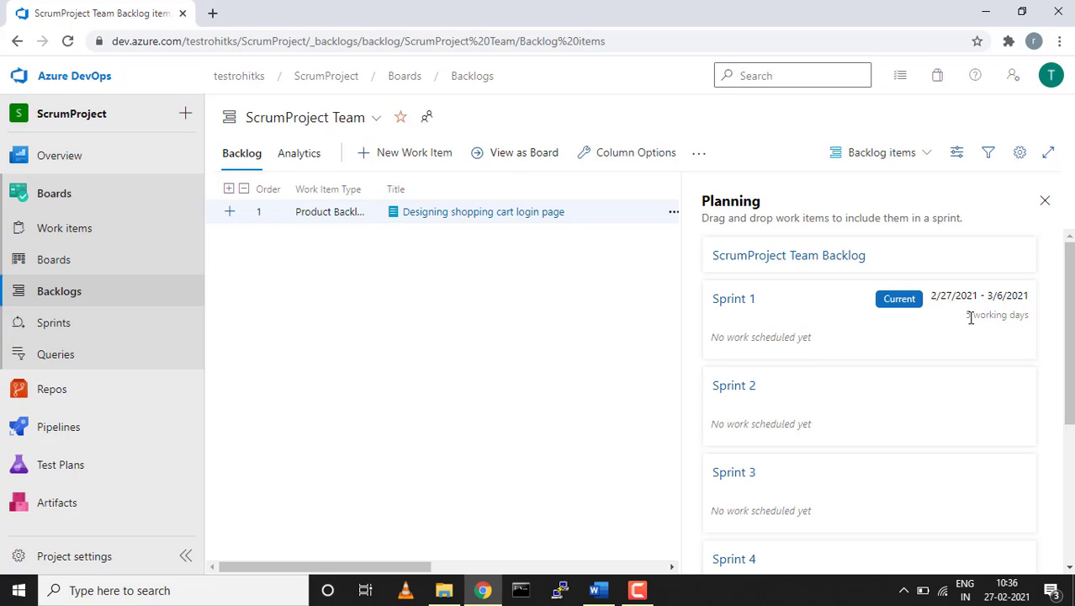
drag(965, 320, 1029, 312)
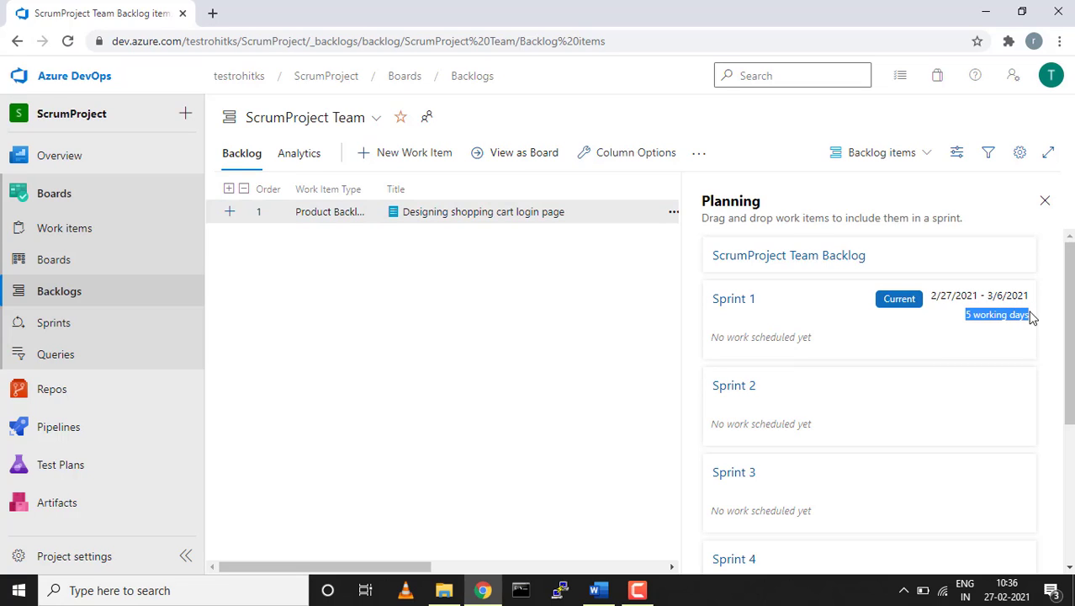
Add Saturday and Sunday to the team's working days in the backlog settings and save.
click(1020, 155)
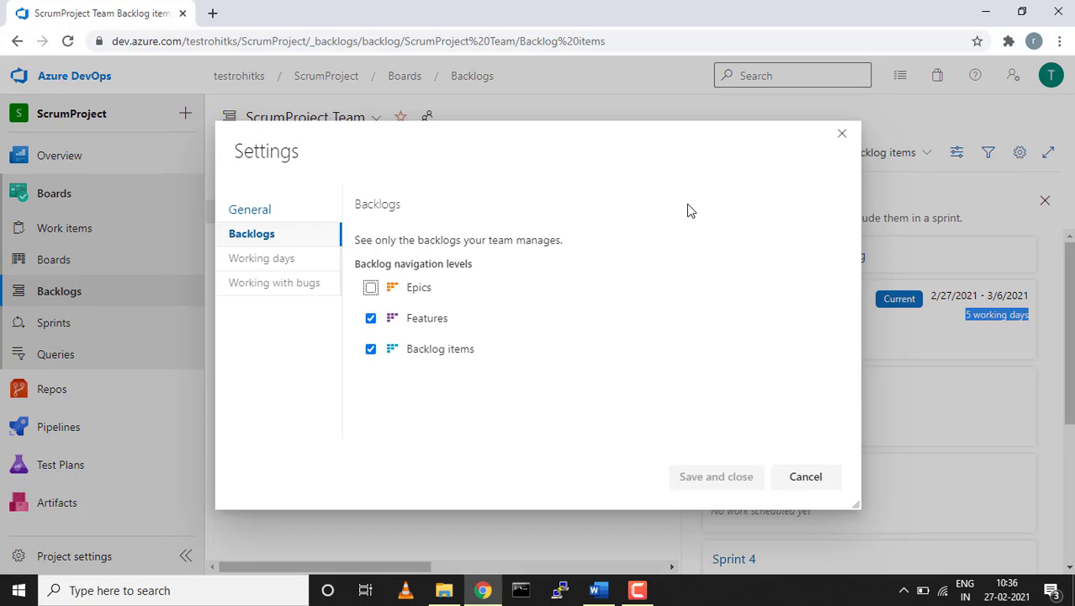
click(290, 264)
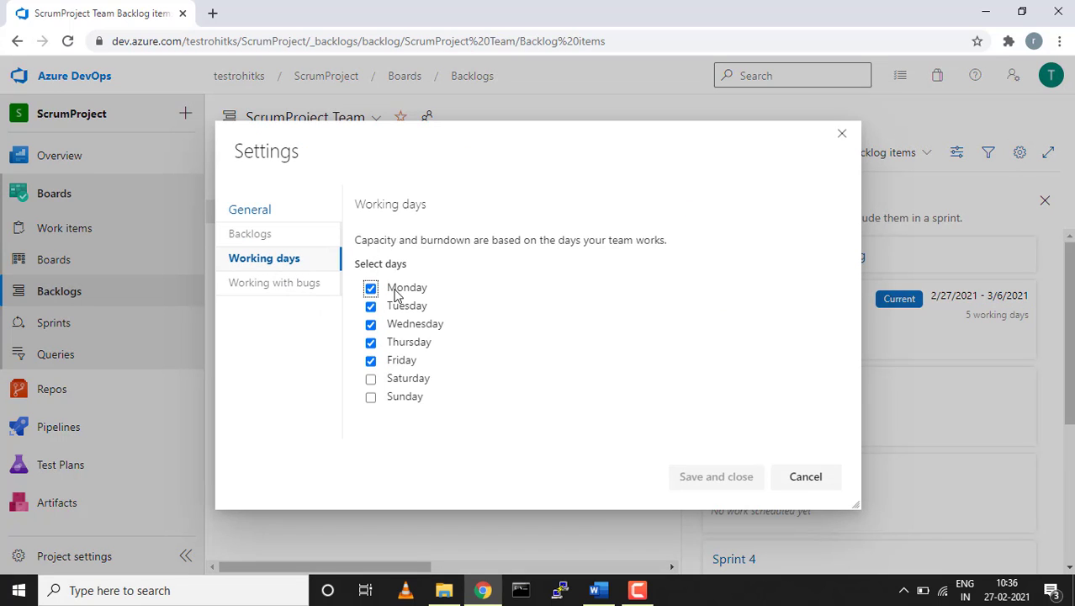
click(371, 380)
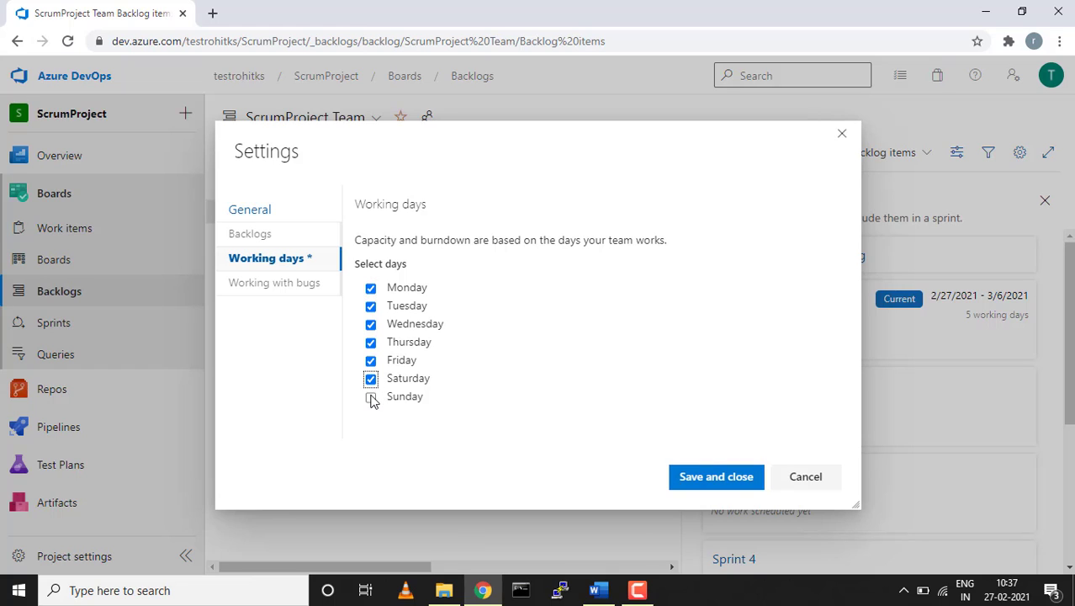
click(370, 397)
click(729, 485)
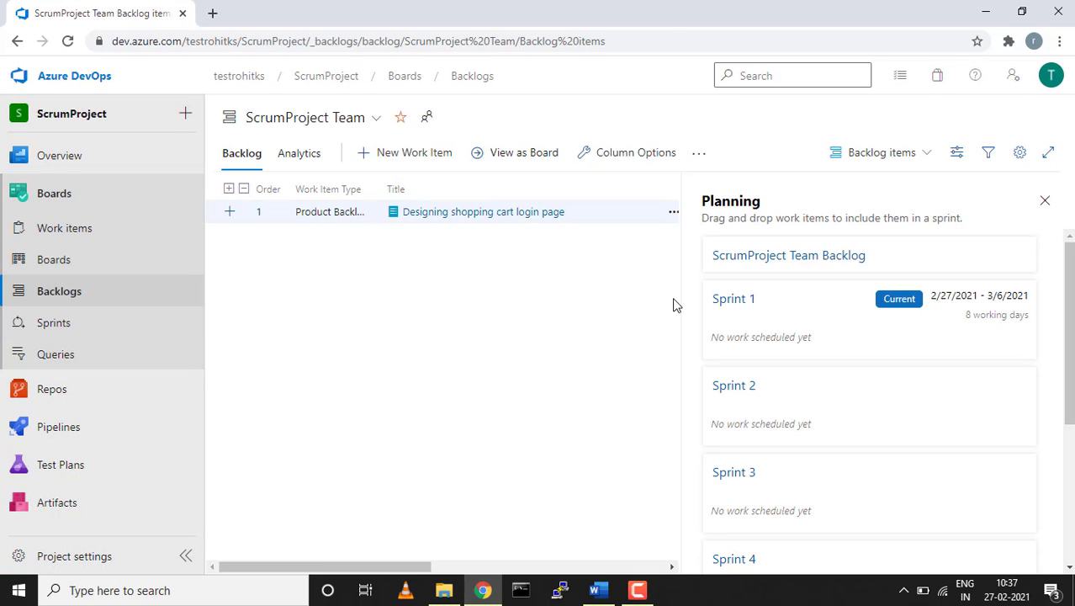
Remove Saturday and Sunday from the team's working days and save the settings.
click(1019, 154)
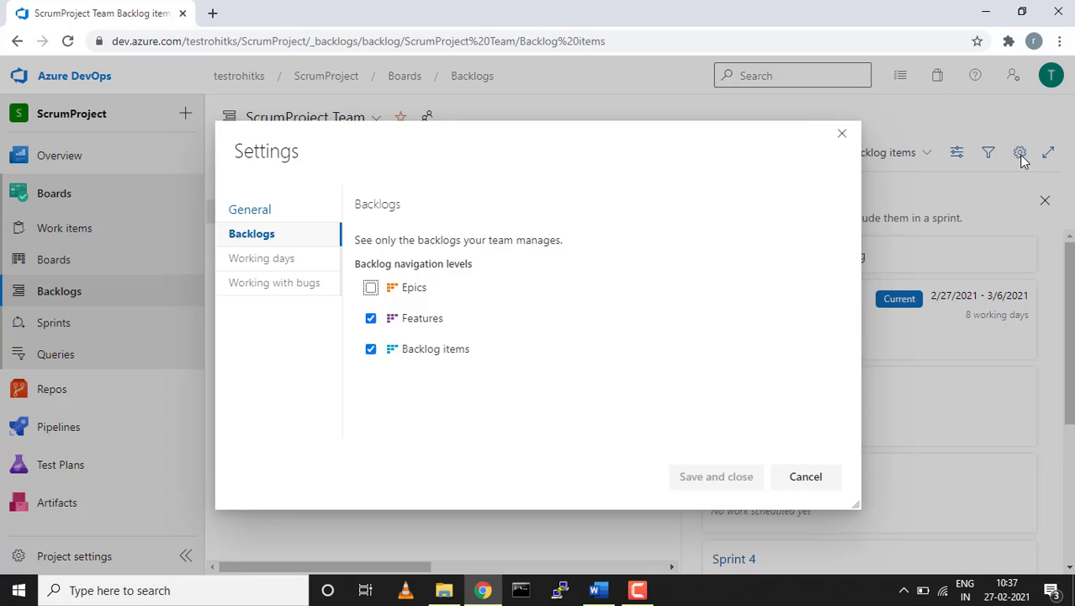
click(310, 267)
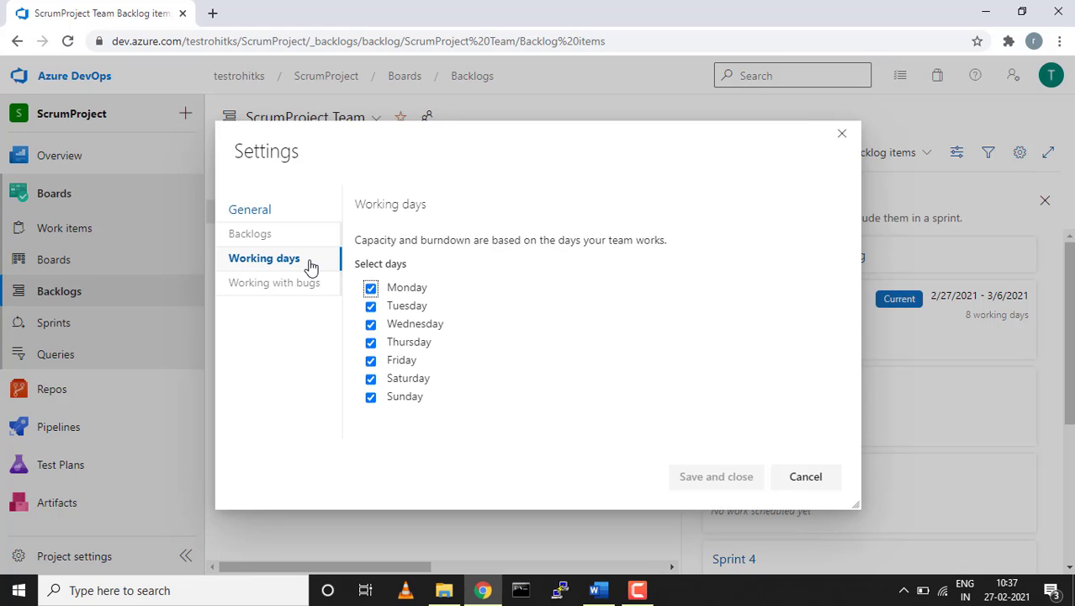
click(371, 380)
click(371, 397)
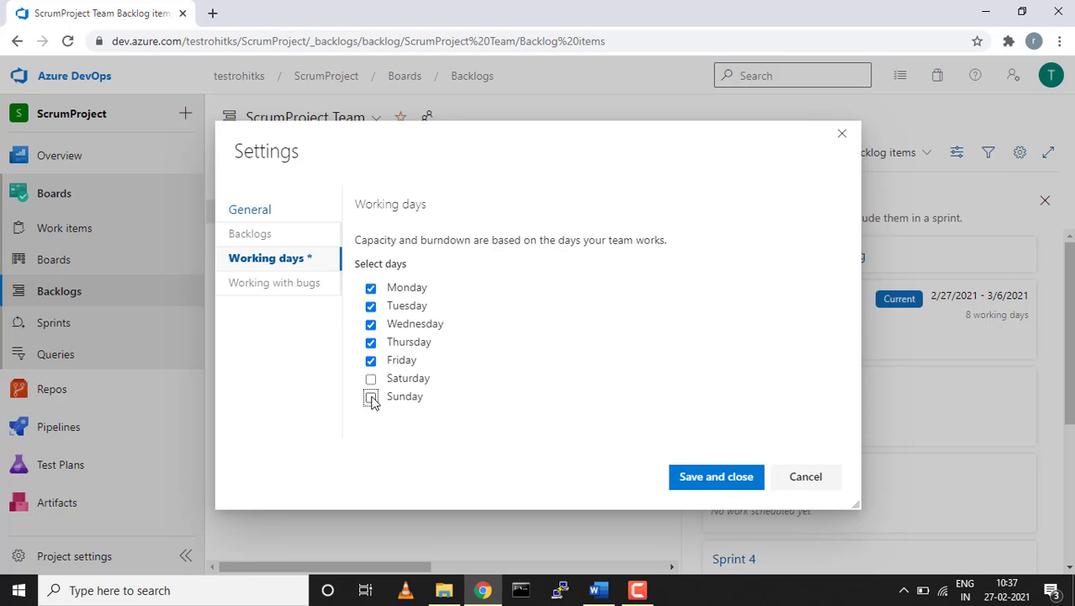
click(716, 477)
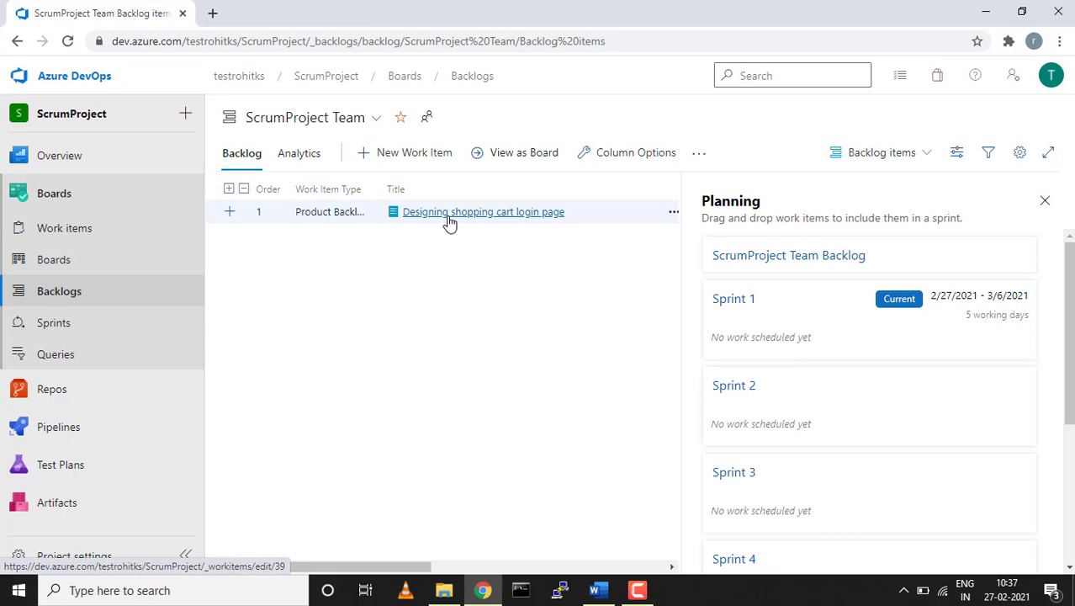
Schedule the "Designing shopping cart login page" backlog item in Sprint 1, and go to the Sprints taskboard, saving the changes.
drag(450, 220, 727, 347)
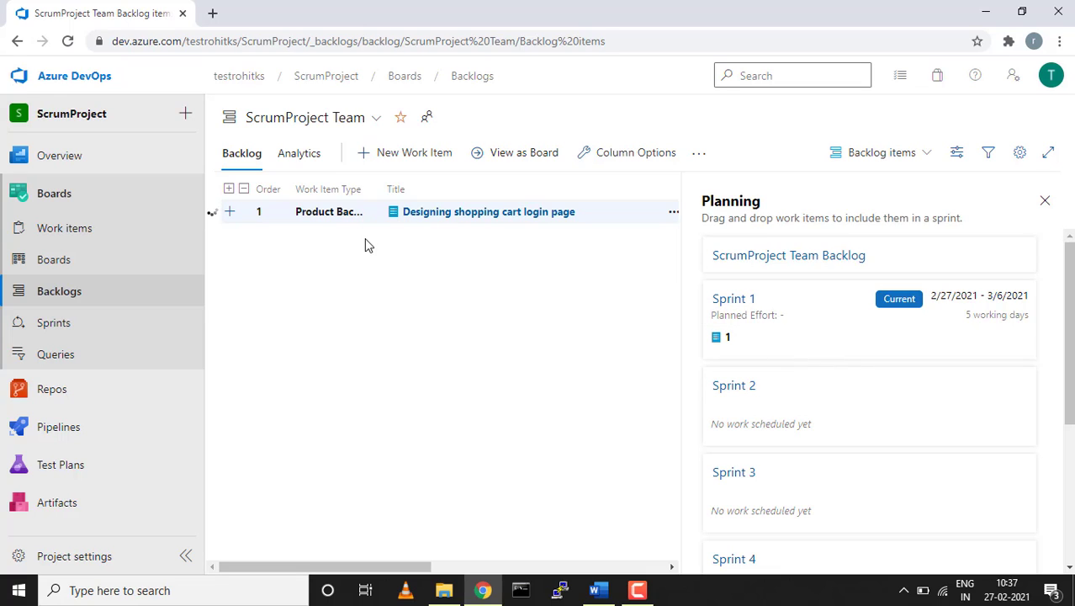
click(65, 325)
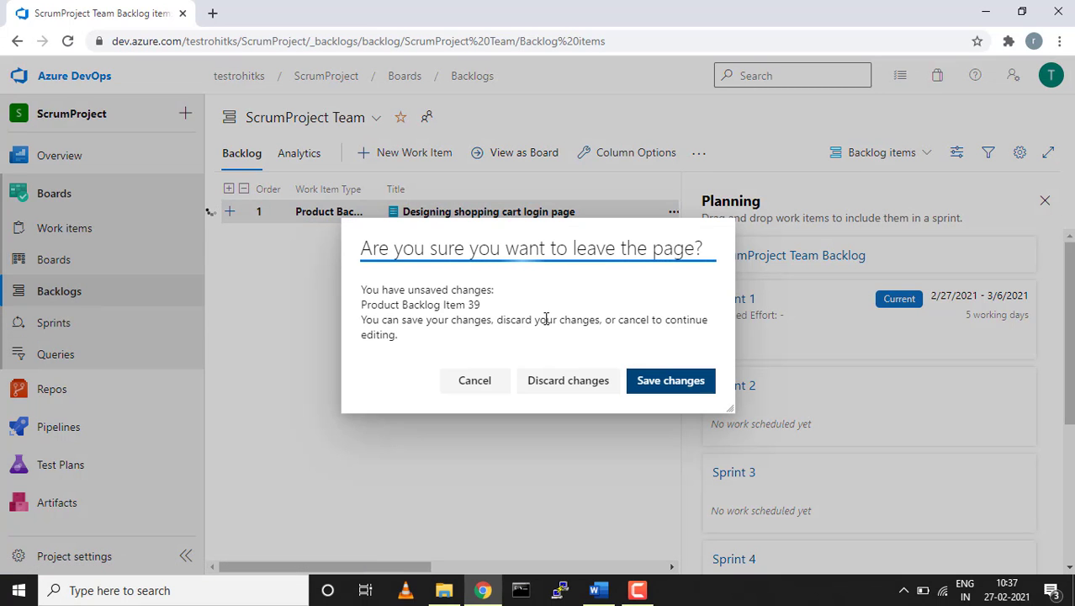
click(654, 379)
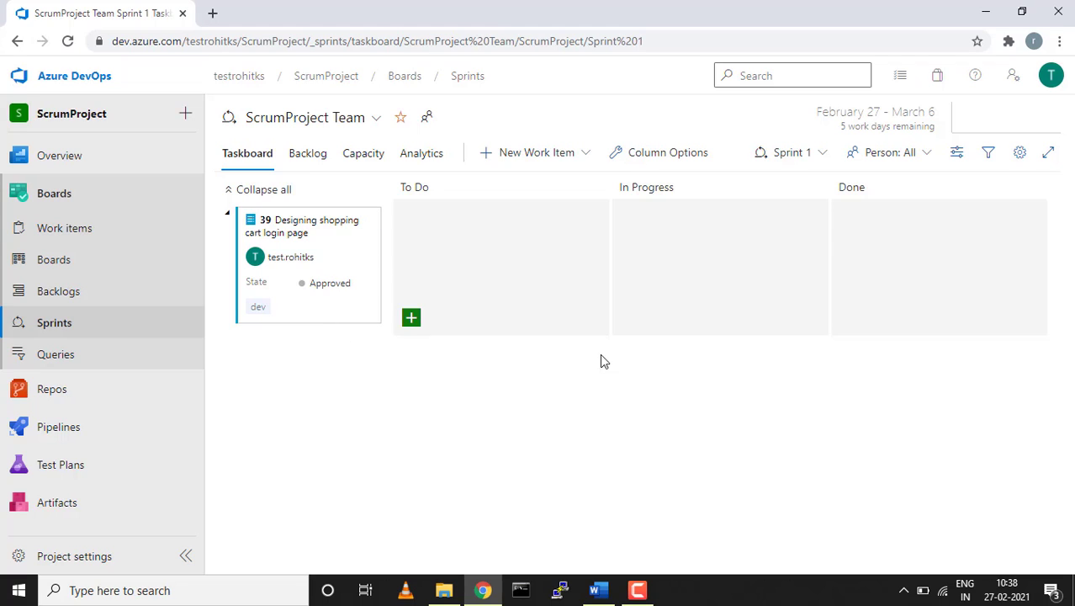
Review Sprint 1's backlog and team capacity, including the activity options available for the team member.
click(304, 154)
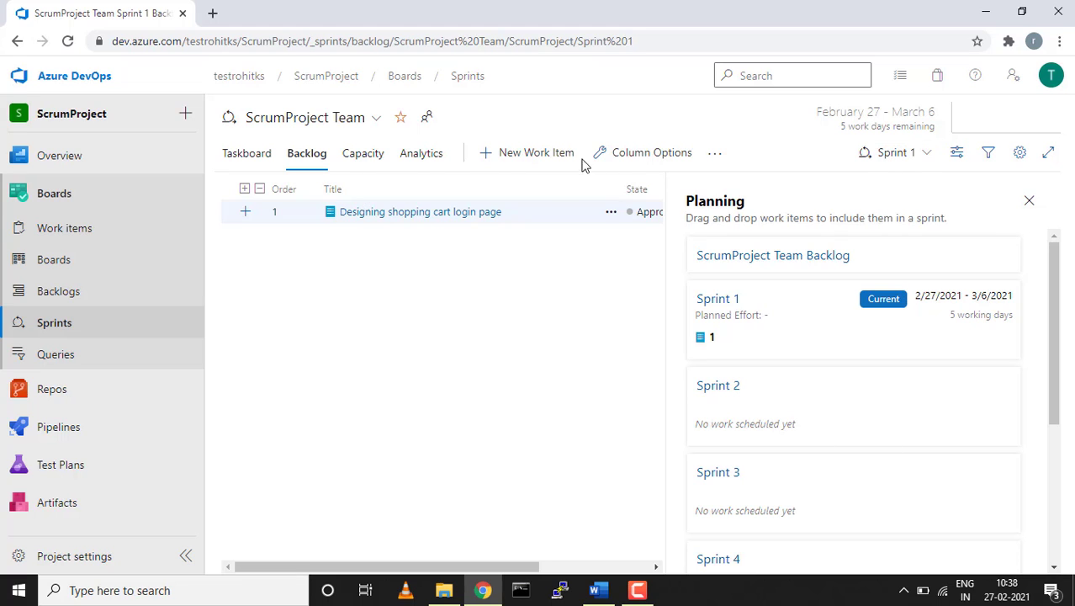
click(372, 157)
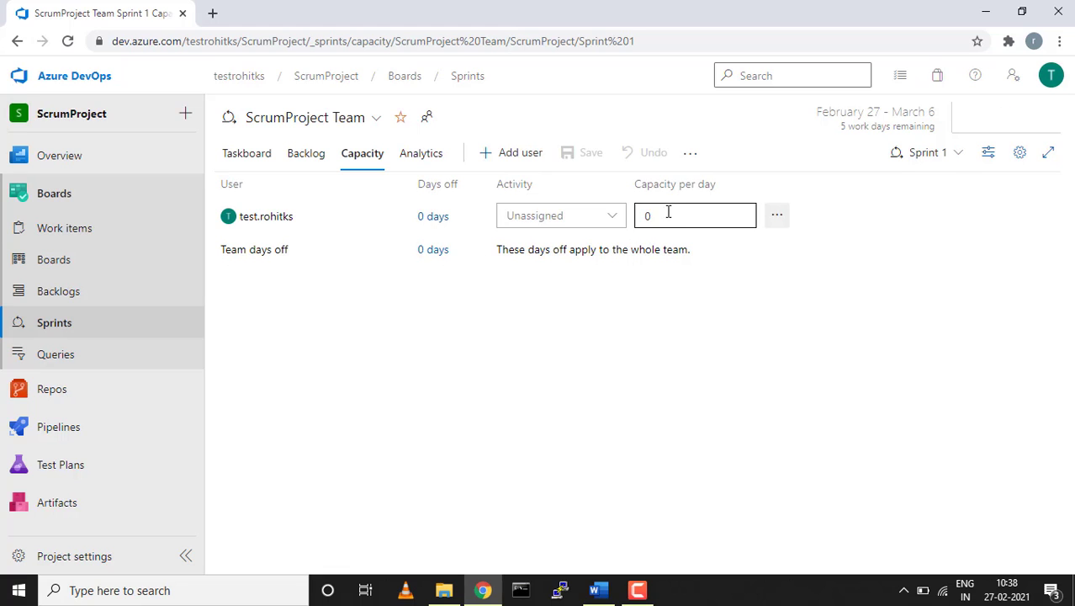
click(617, 220)
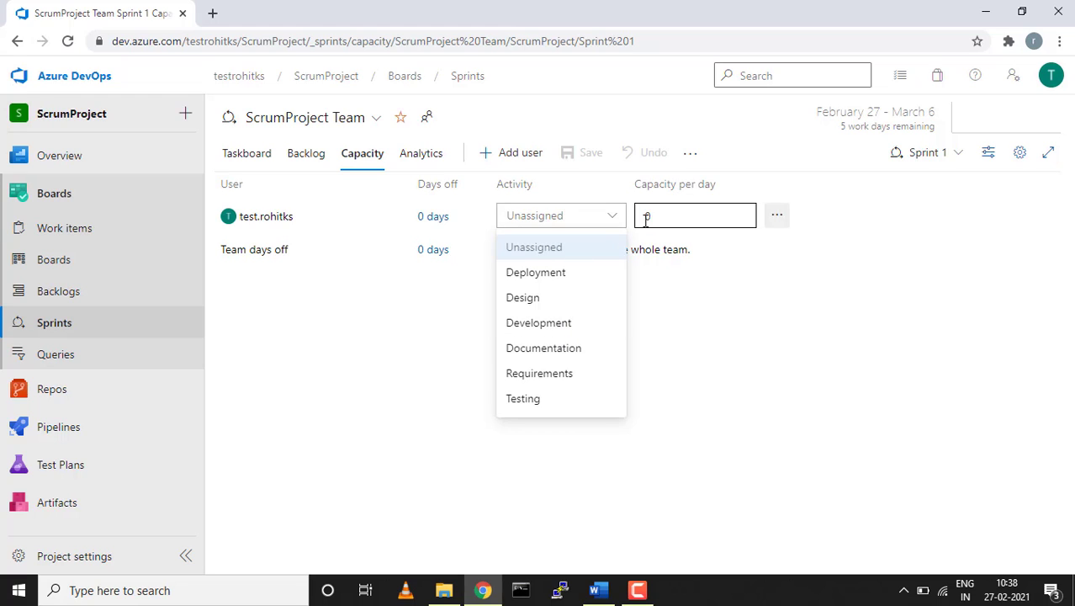
click(401, 326)
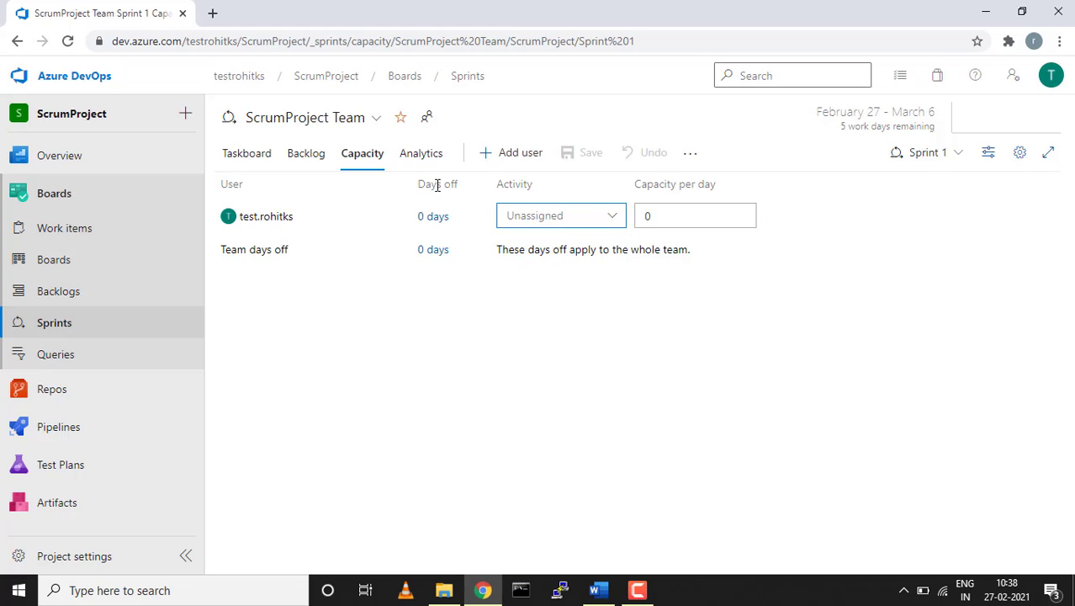
Examine the Burndown Trend report in Sprint 1's analytics.
click(421, 154)
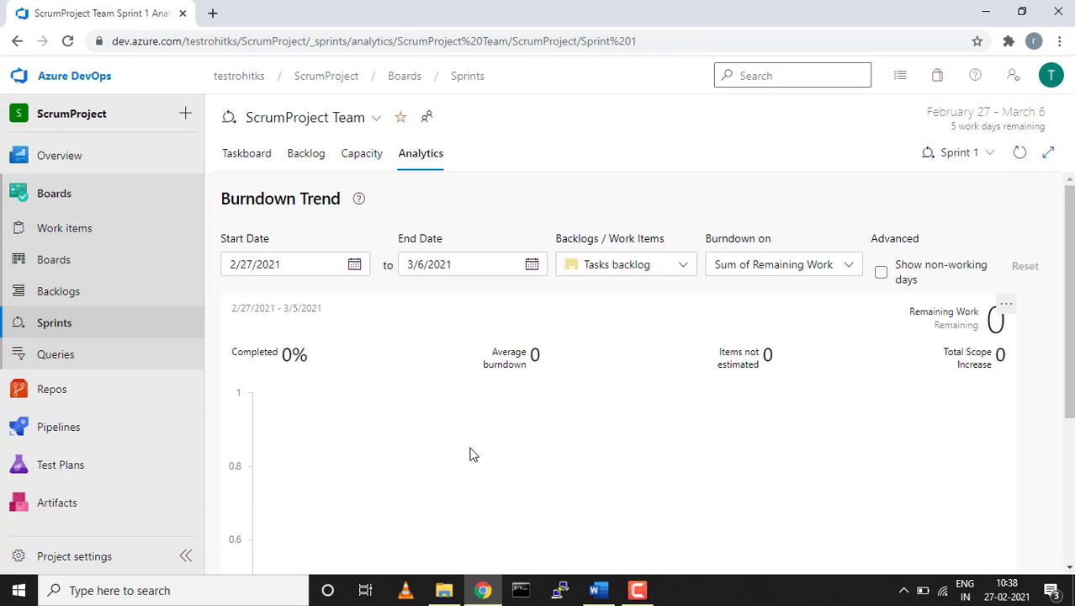
scroll(471, 455, down, 1)
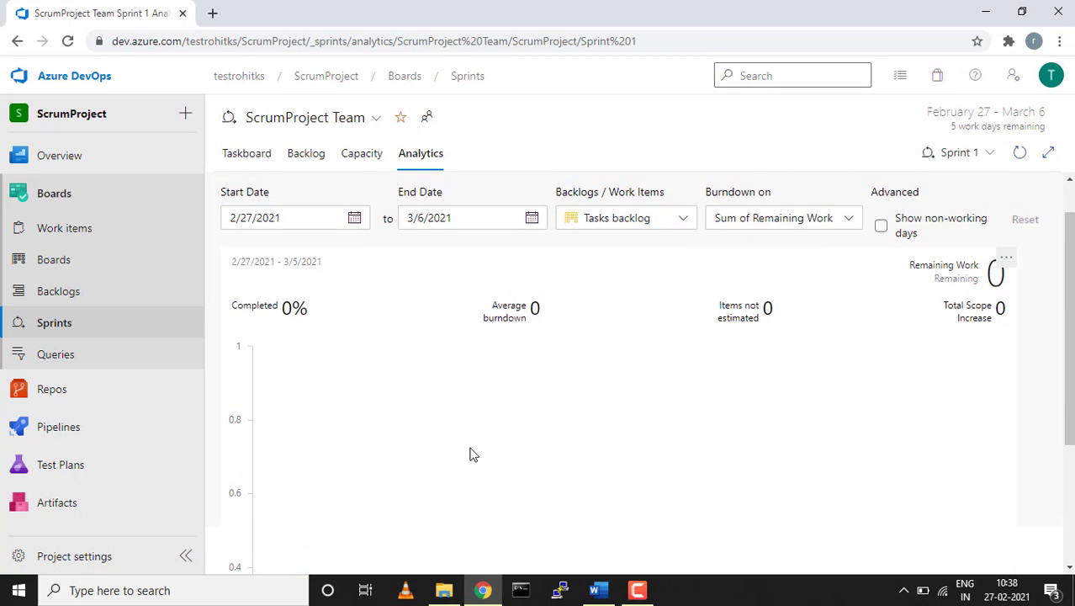
scroll(471, 455, down, 2)
scroll(471, 454, up, 3)
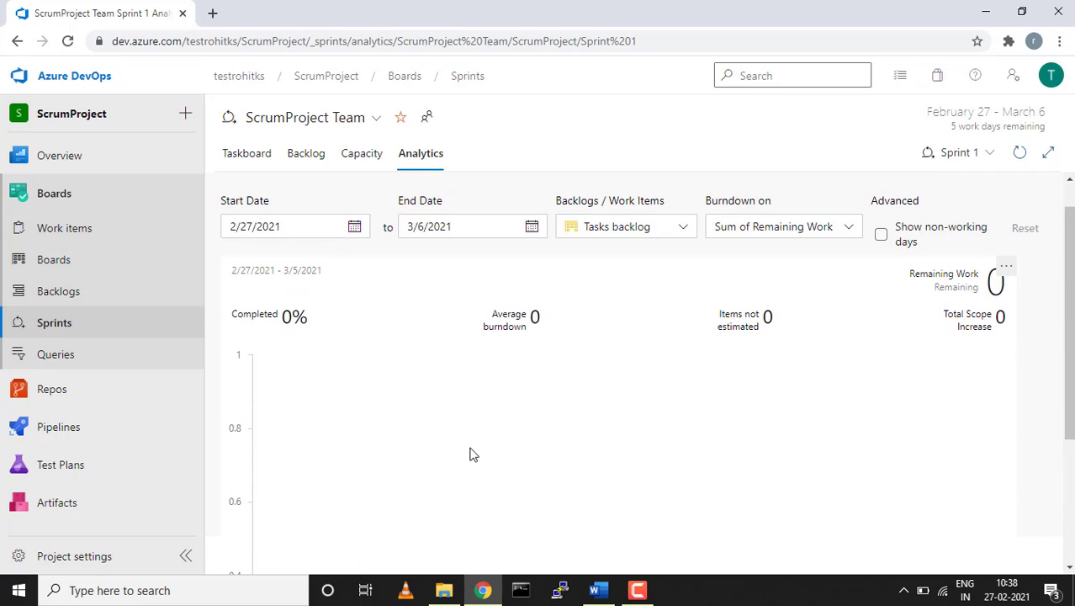
scroll(471, 454, down, 2)
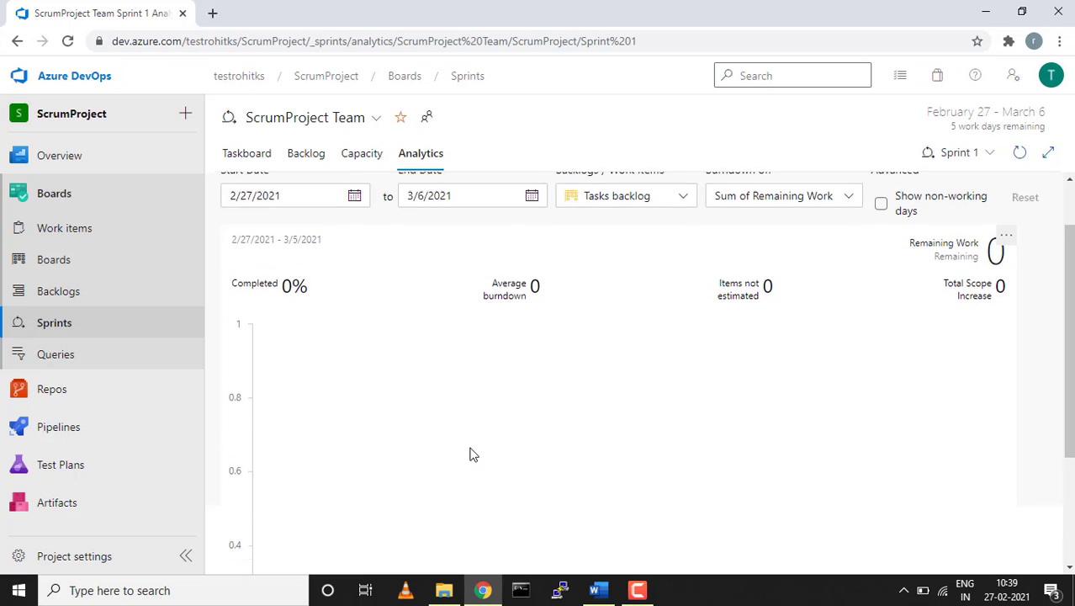
scroll(470, 454, up, 2)
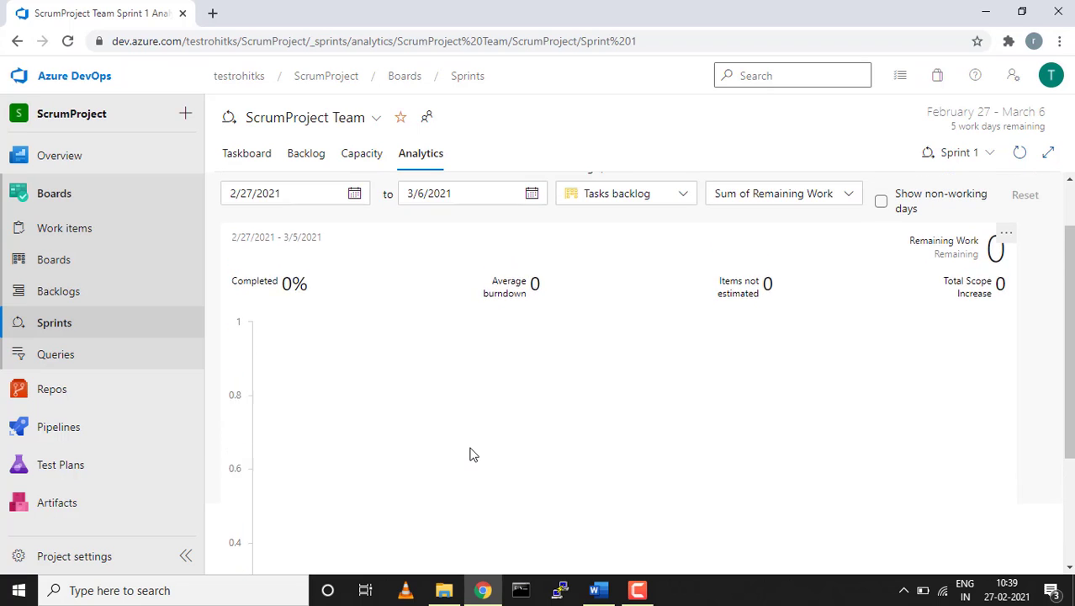
scroll(471, 455, up, 1)
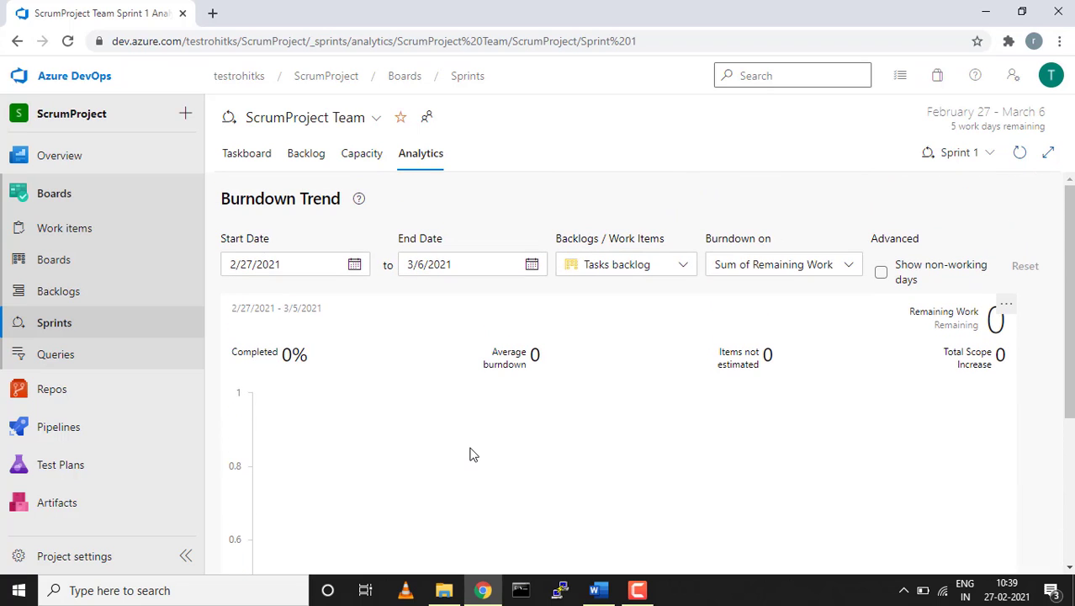
click(639, 593)
click(1003, 523)
scroll(634, 335, down, 2)
scroll(633, 335, up, 2)
Go to the project's queries and start a new work item query.
click(63, 360)
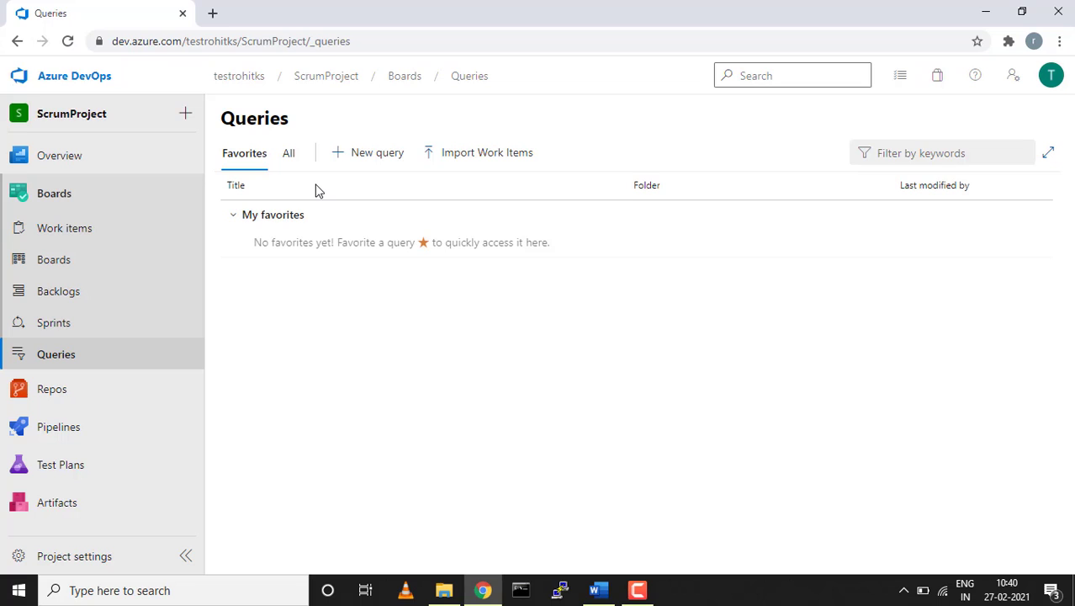
click(366, 161)
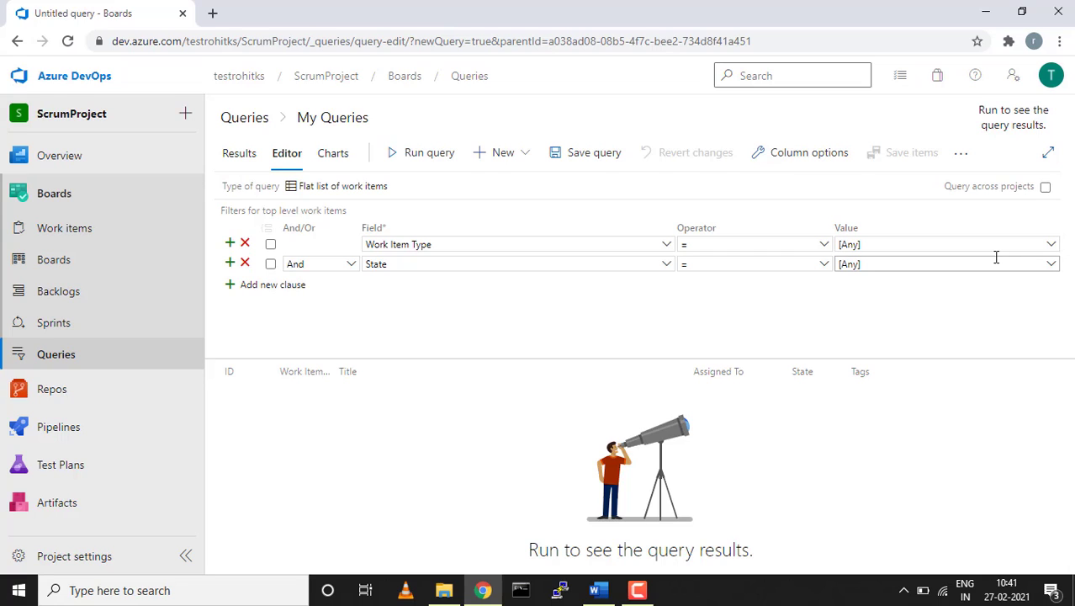
click(273, 287)
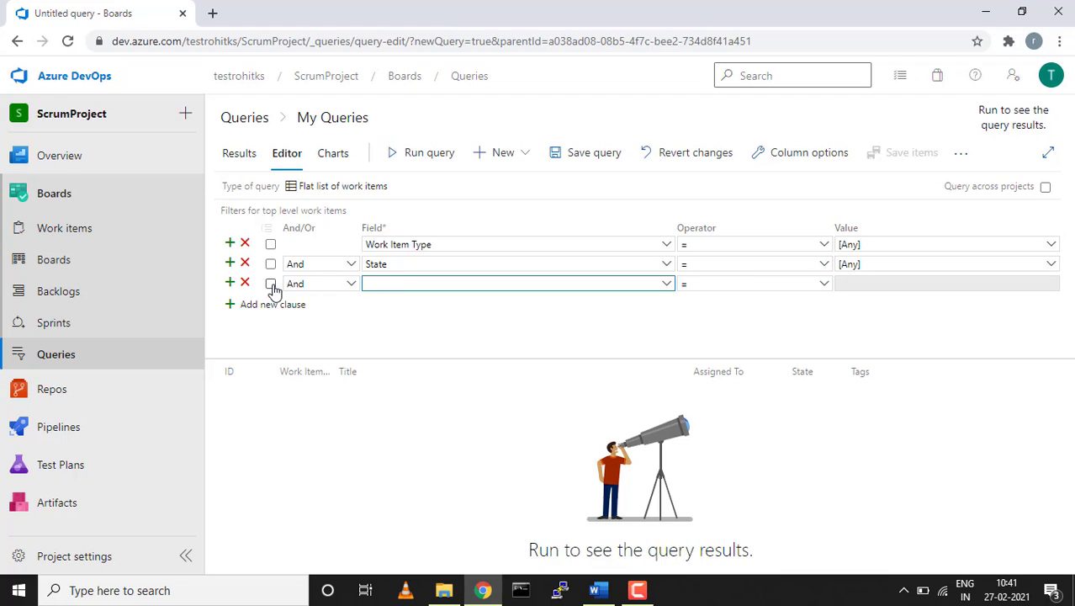
click(351, 284)
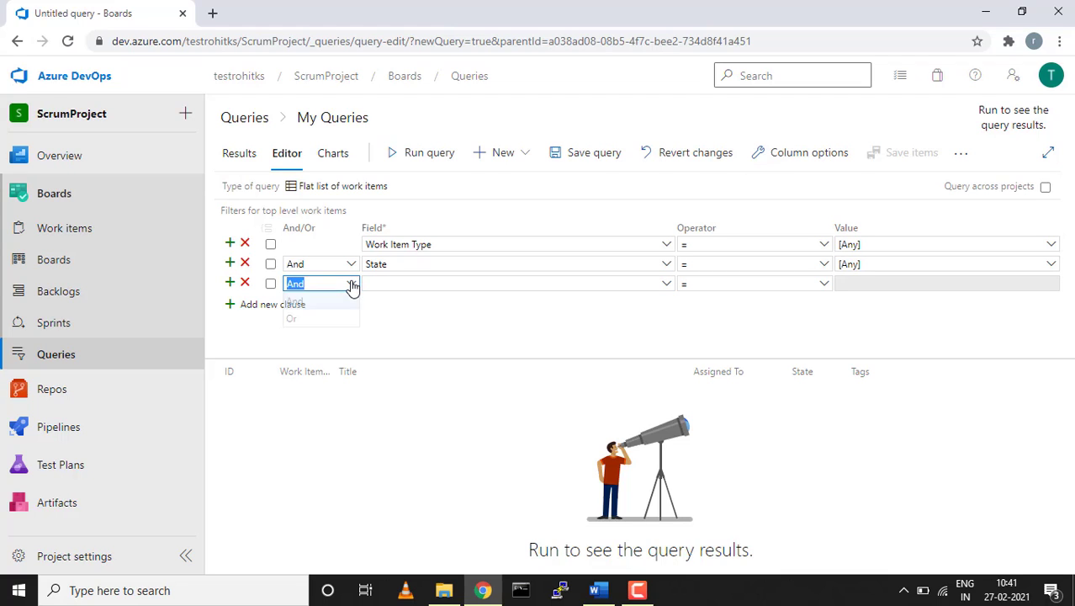
click(655, 324)
click(823, 286)
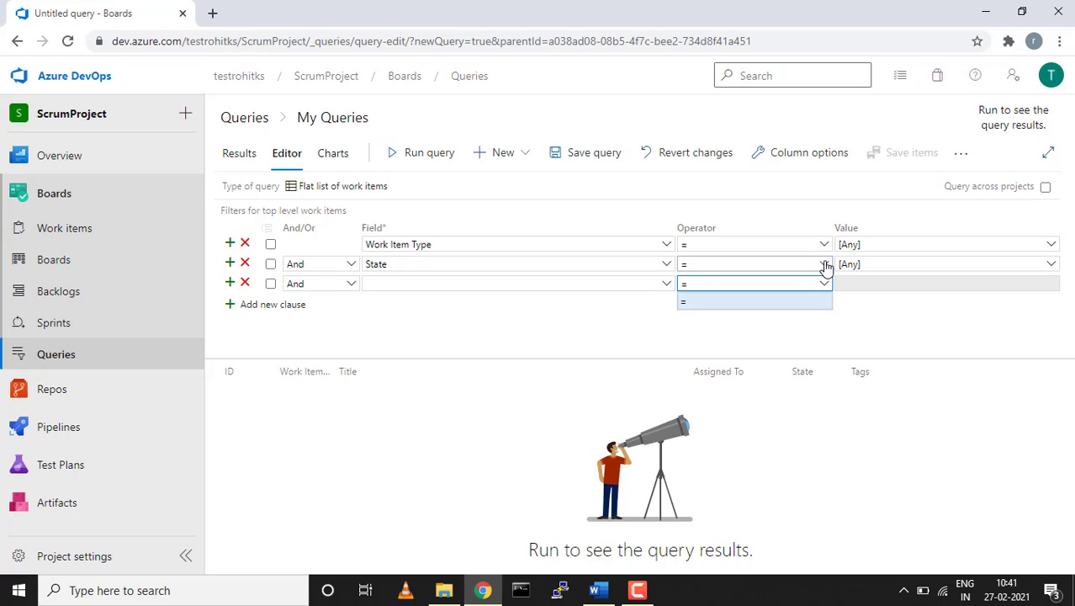
click(825, 266)
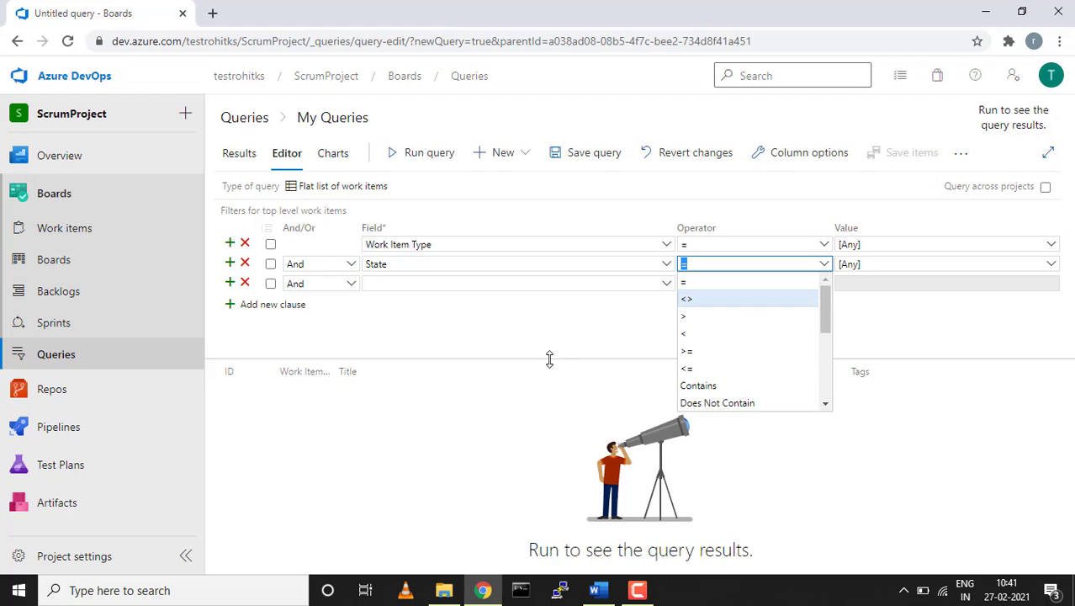
click(245, 284)
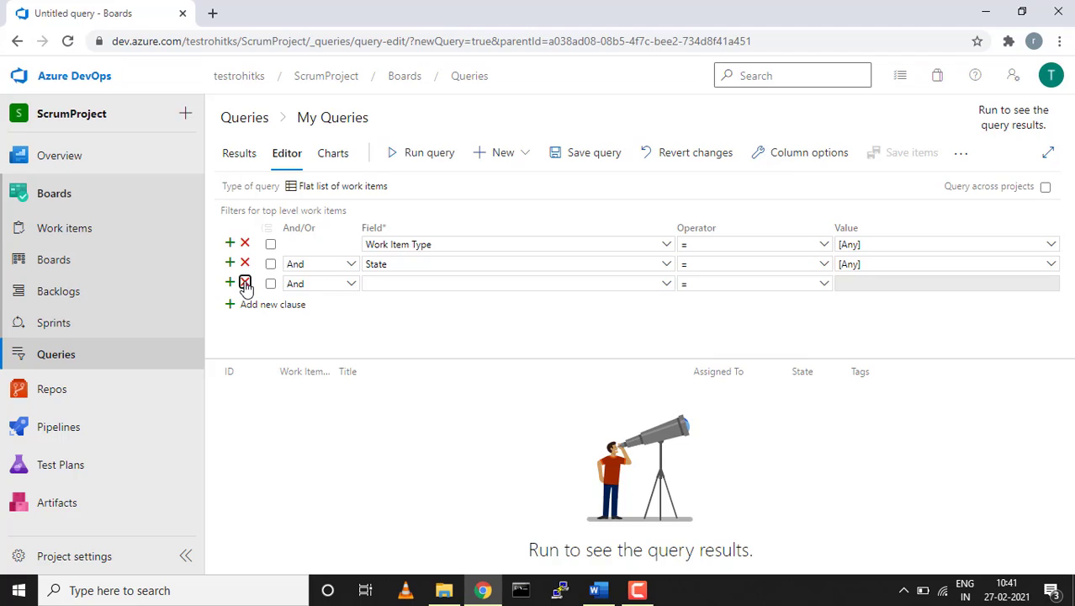
click(245, 285)
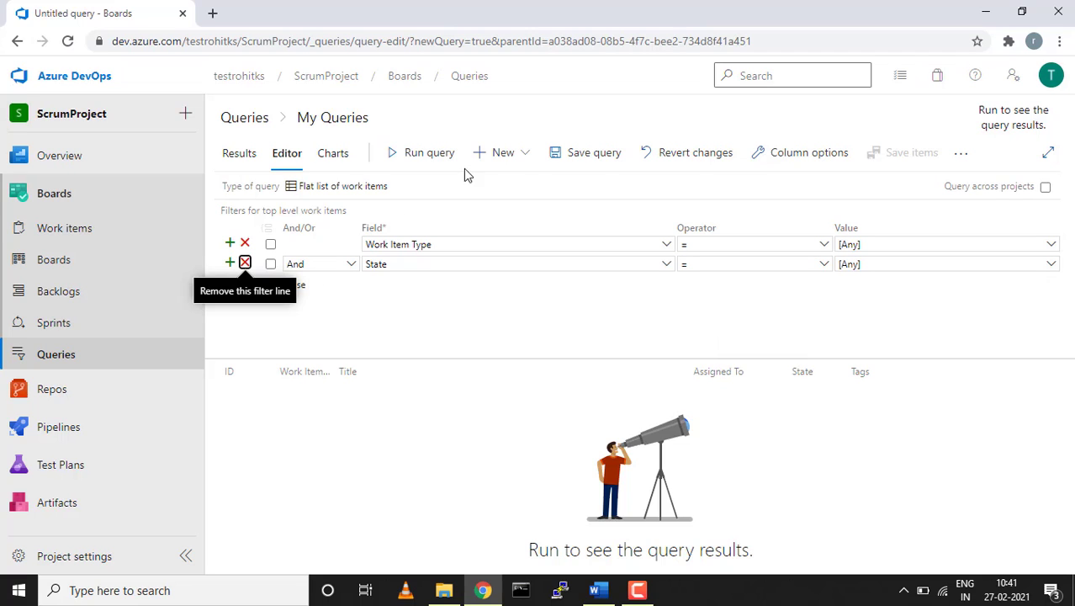
Run the query for any type and state, rerun it with State set to Approved, and leave for the work items list without saving.
click(436, 155)
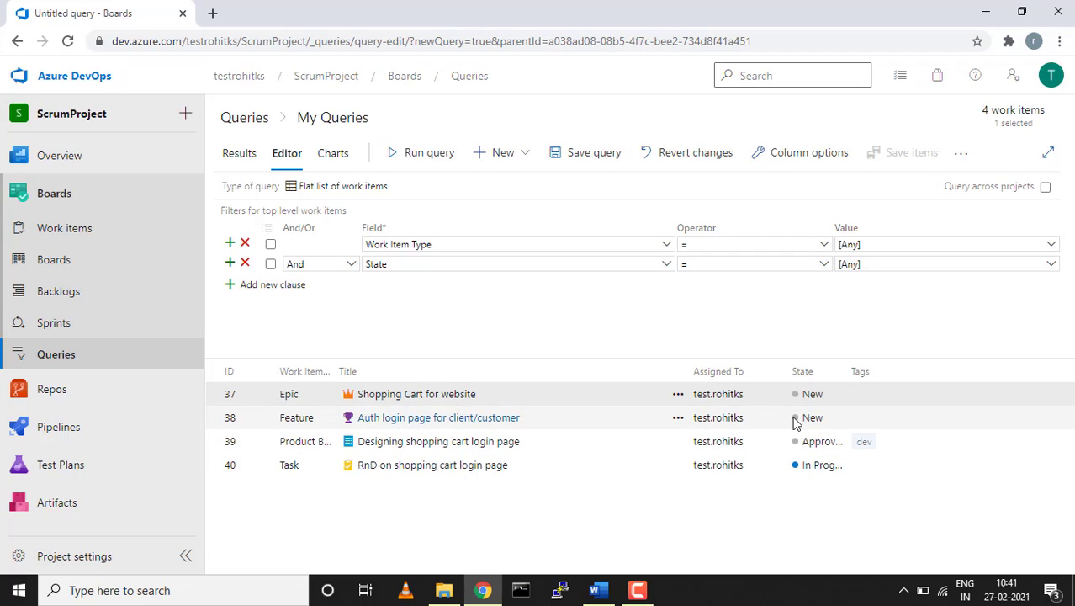
click(1051, 265)
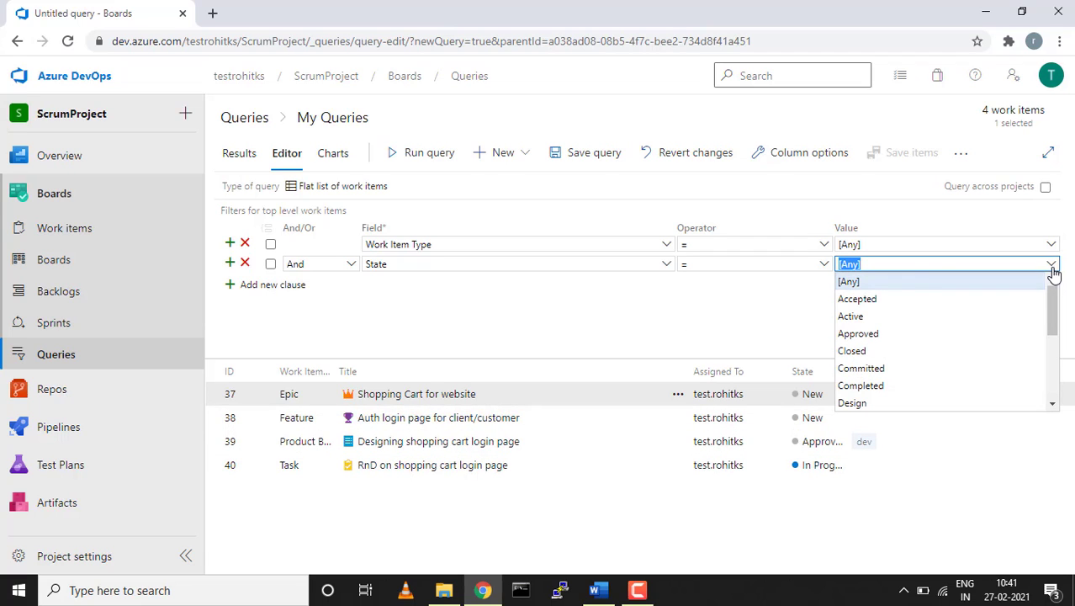
click(876, 335)
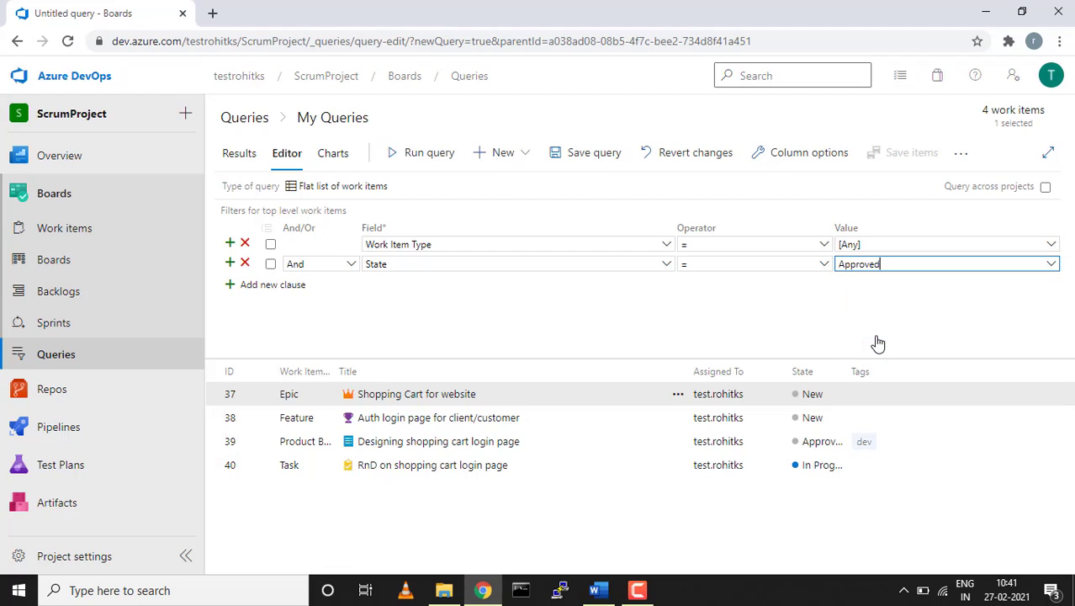
click(419, 159)
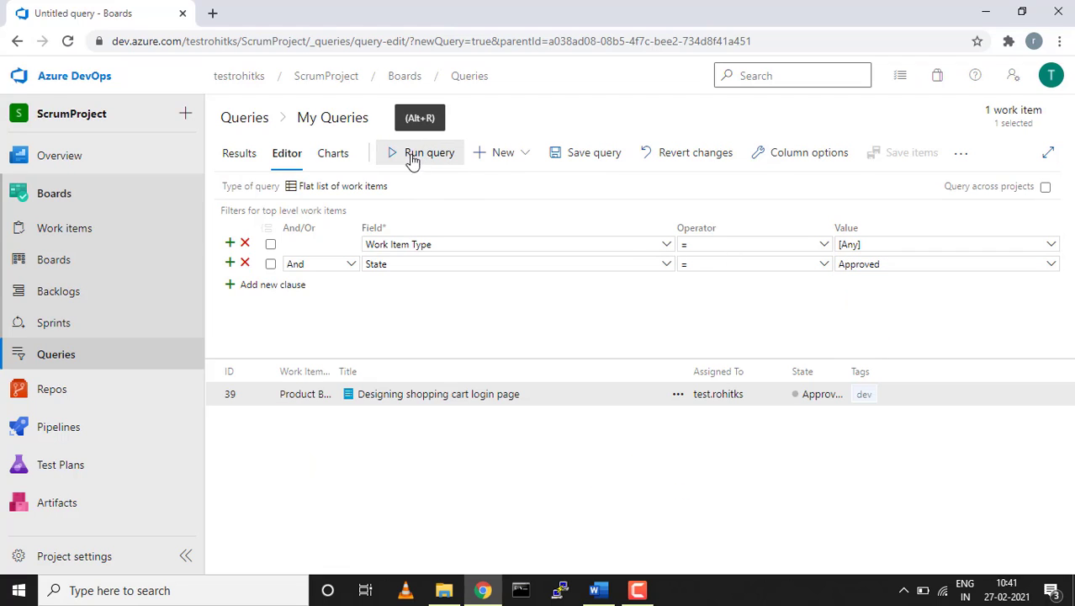
click(94, 237)
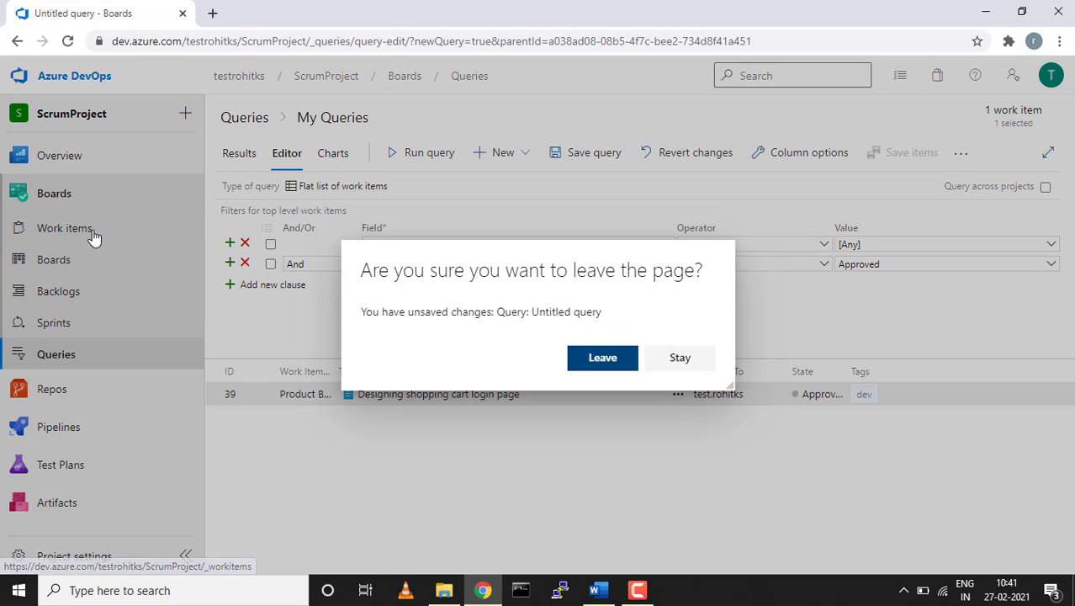
click(602, 358)
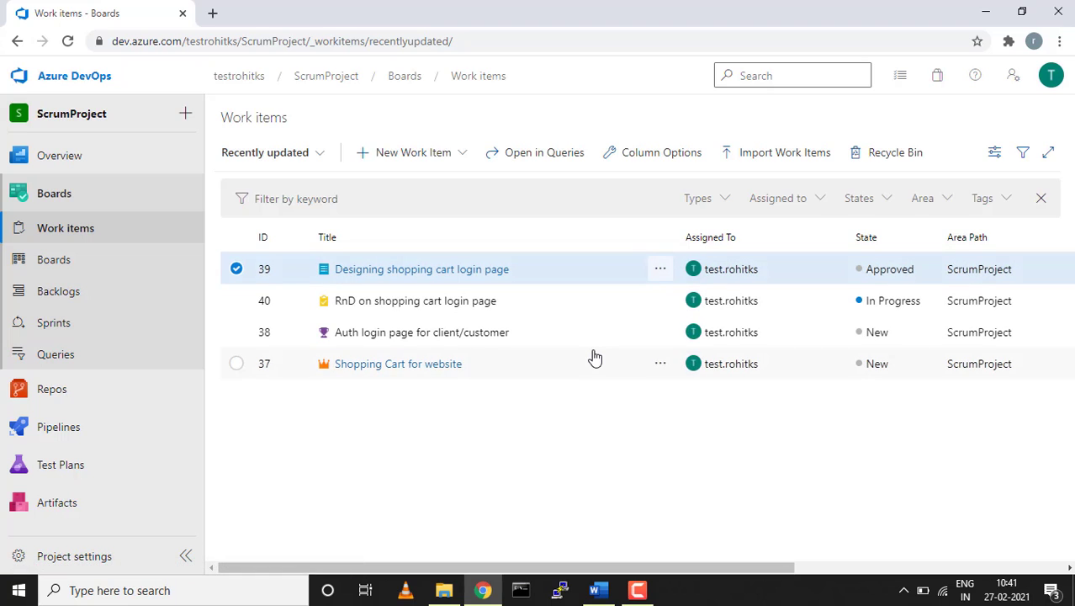
Create a new flat-list query with Work Item Type and State set to [Any], and save it as "test" in My Queries.
click(69, 356)
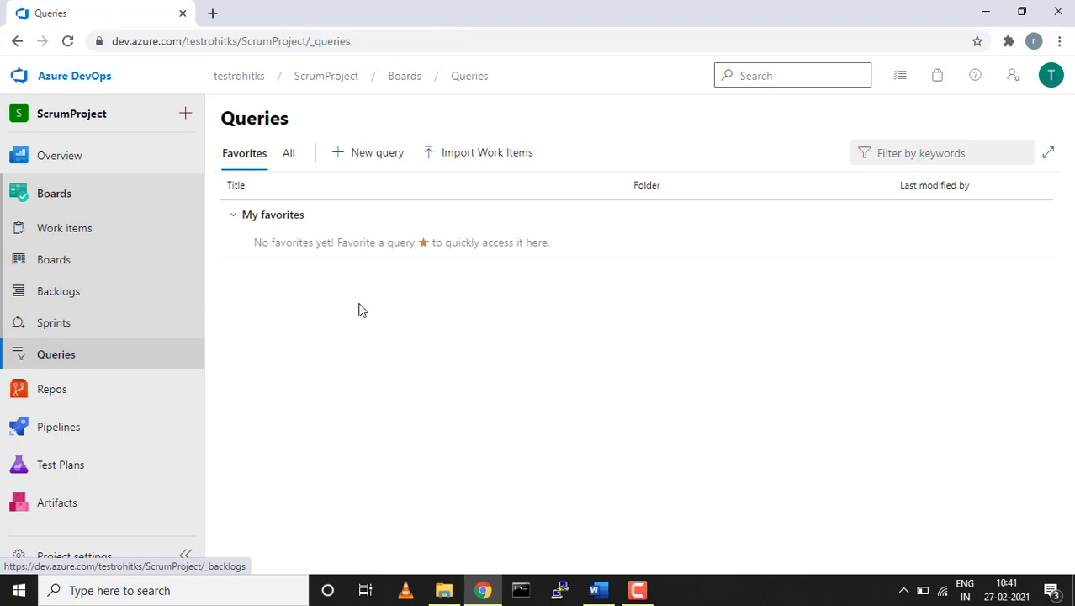
click(369, 155)
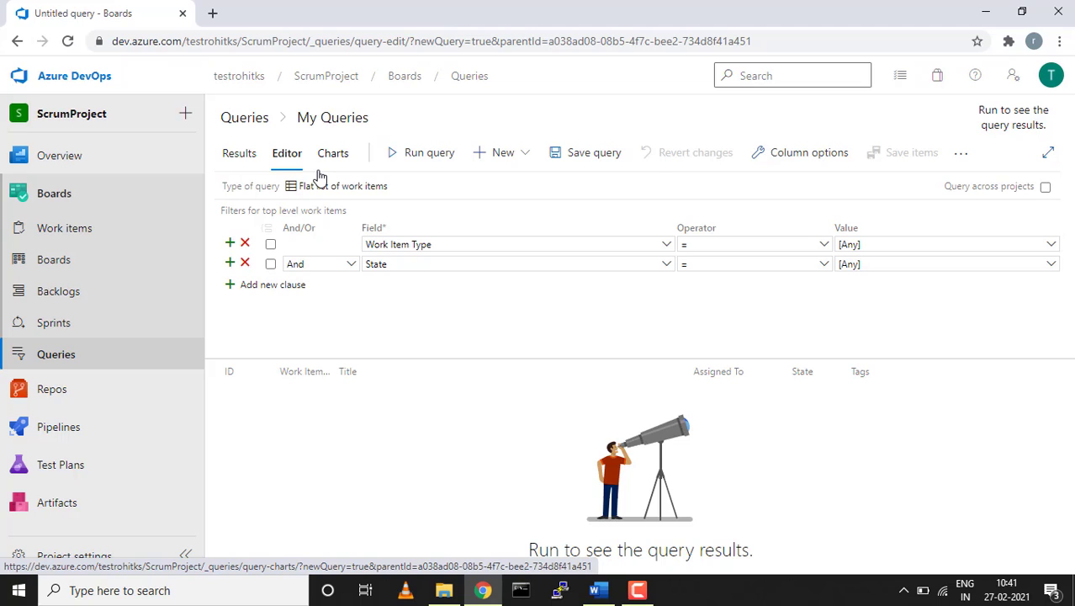
click(330, 156)
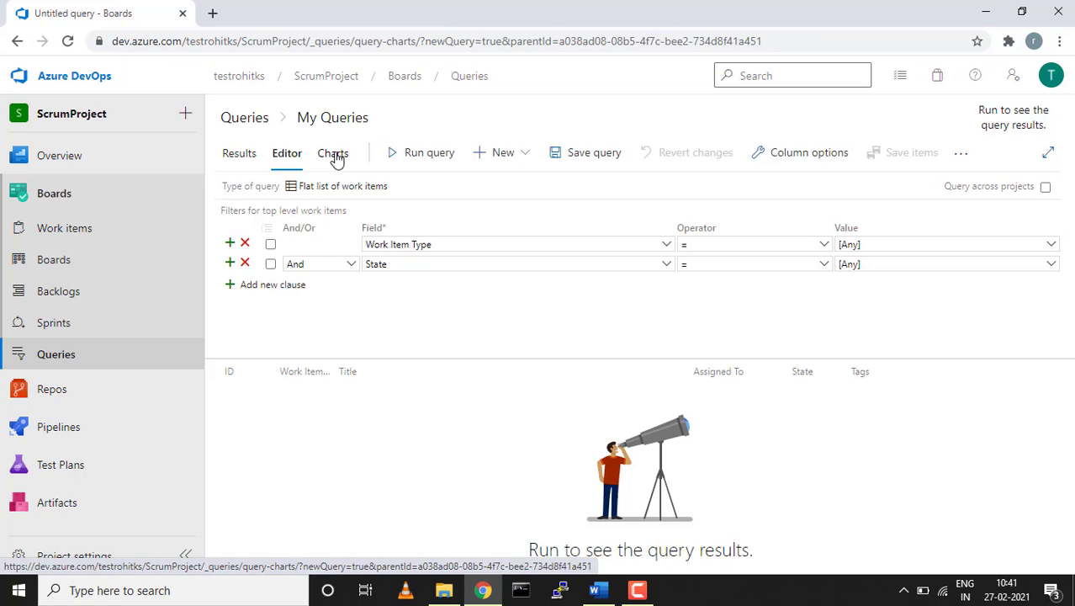
click(288, 156)
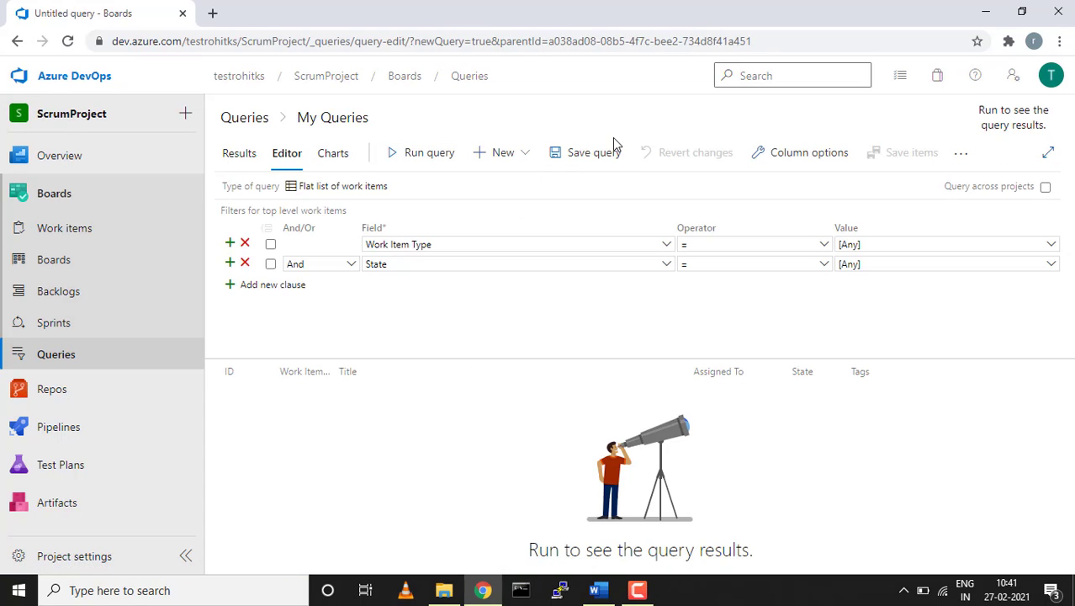
click(591, 160)
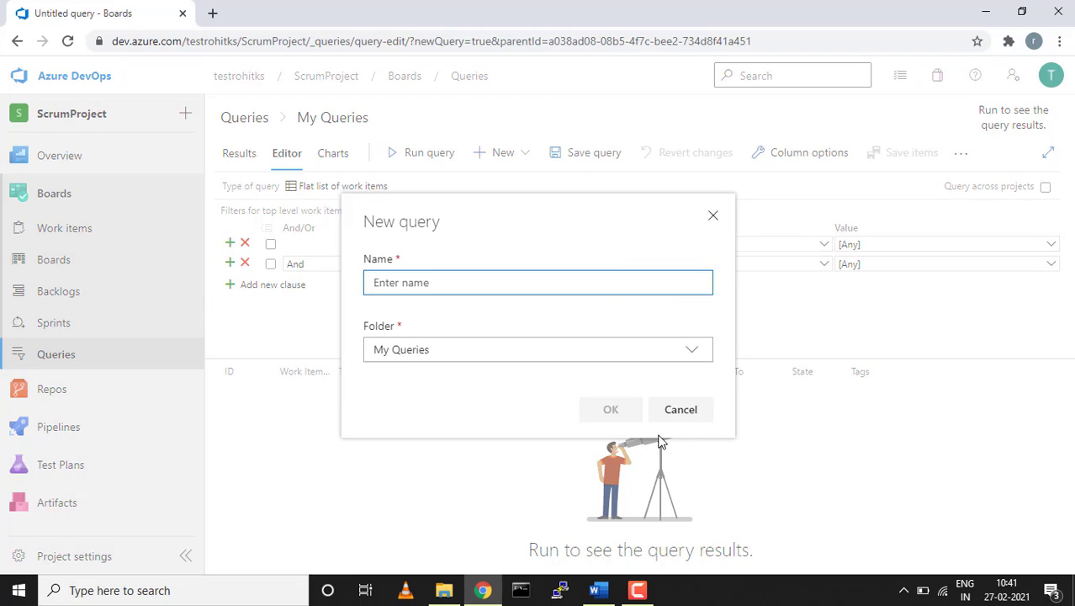
text(test)
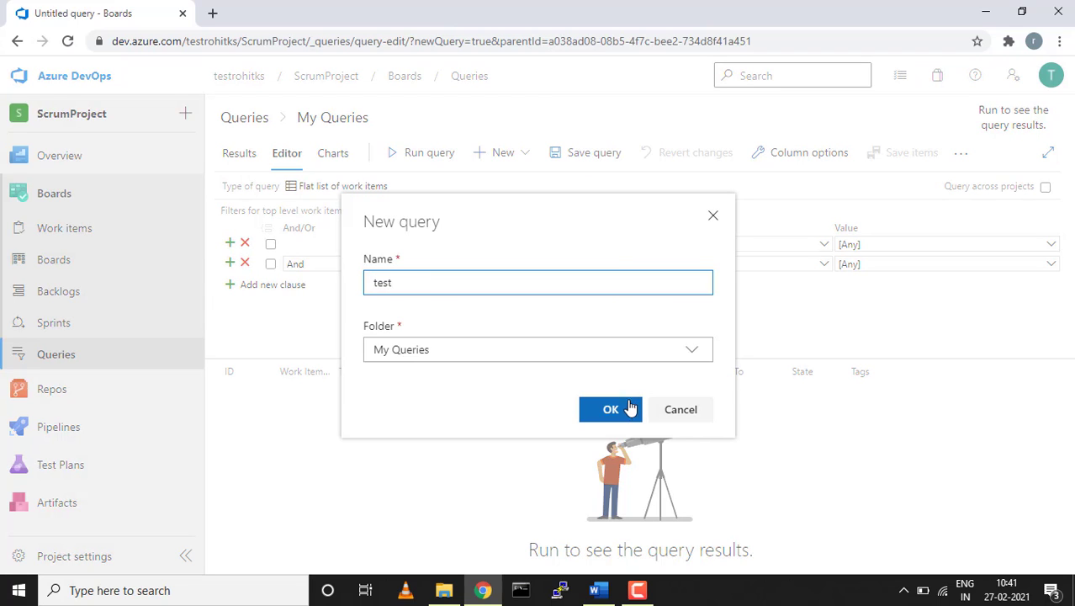
click(613, 408)
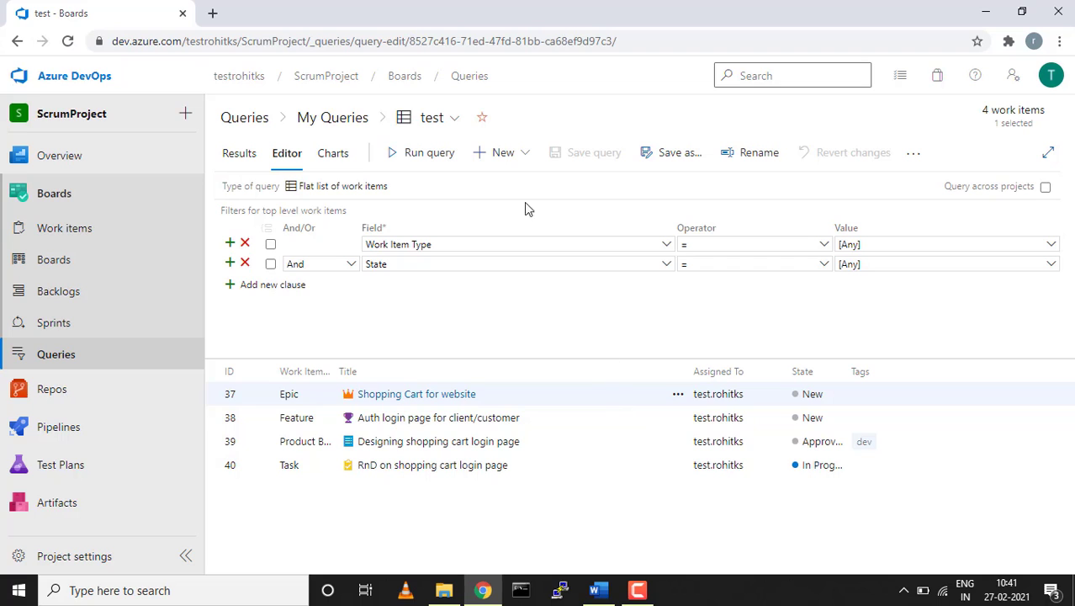
Add a pie chart grouped by State to the "test" query, and return to the work items list.
click(333, 154)
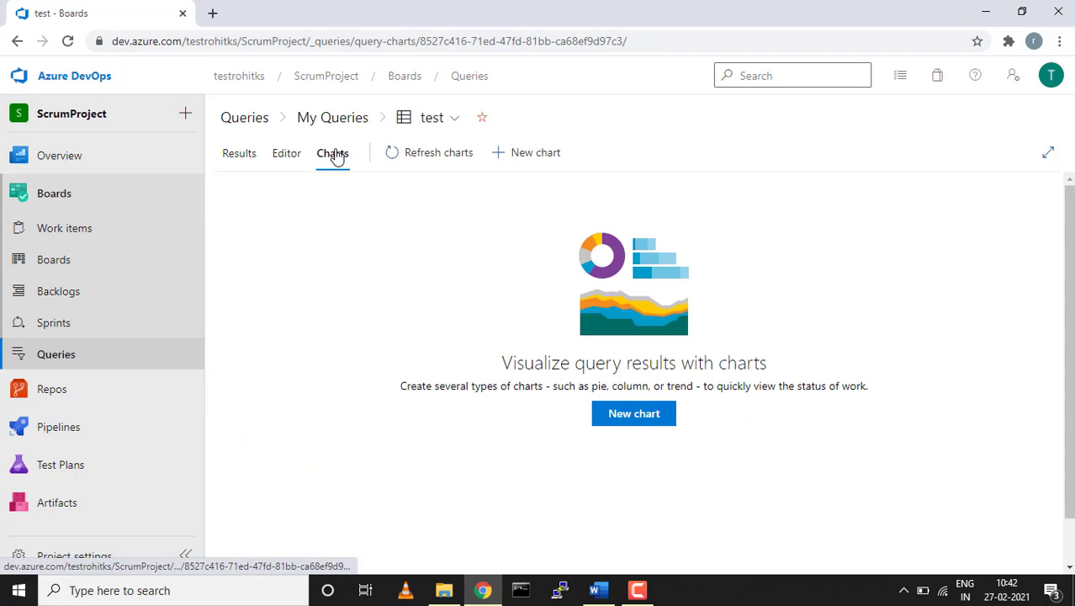
click(622, 414)
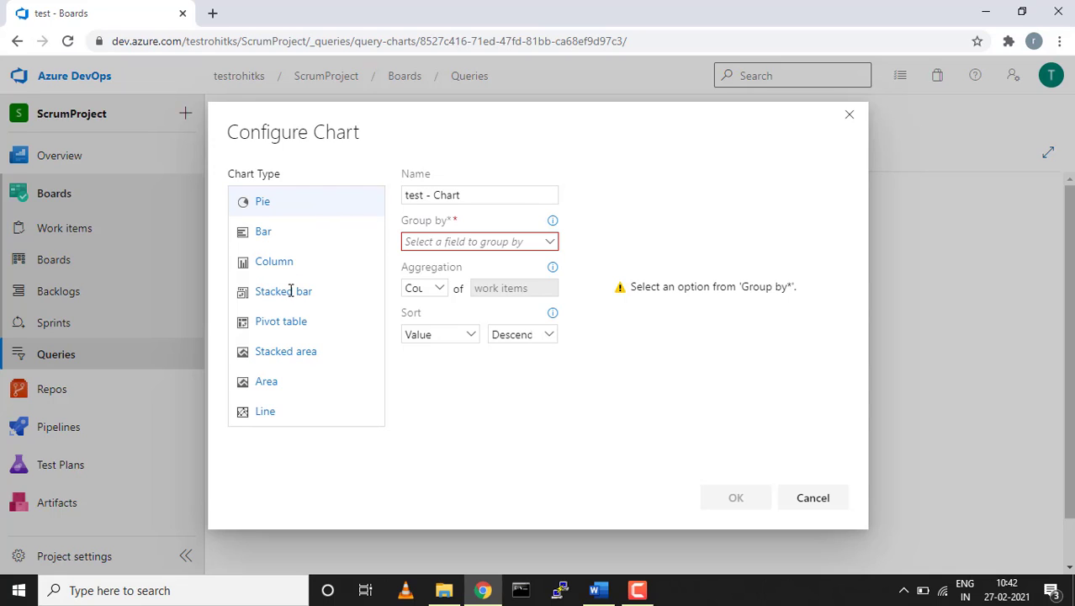
click(549, 242)
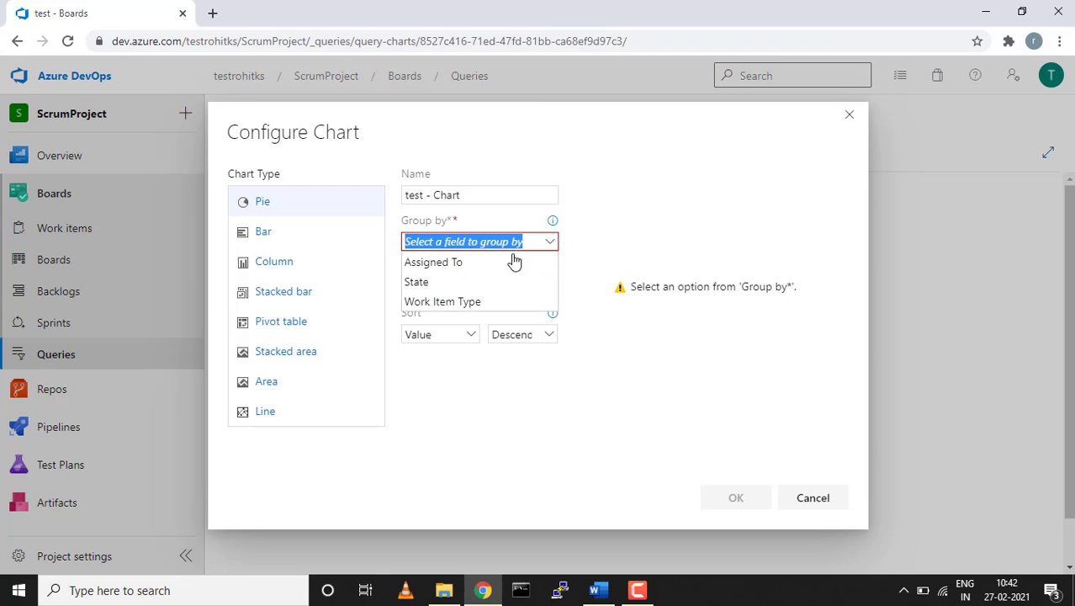
click(454, 286)
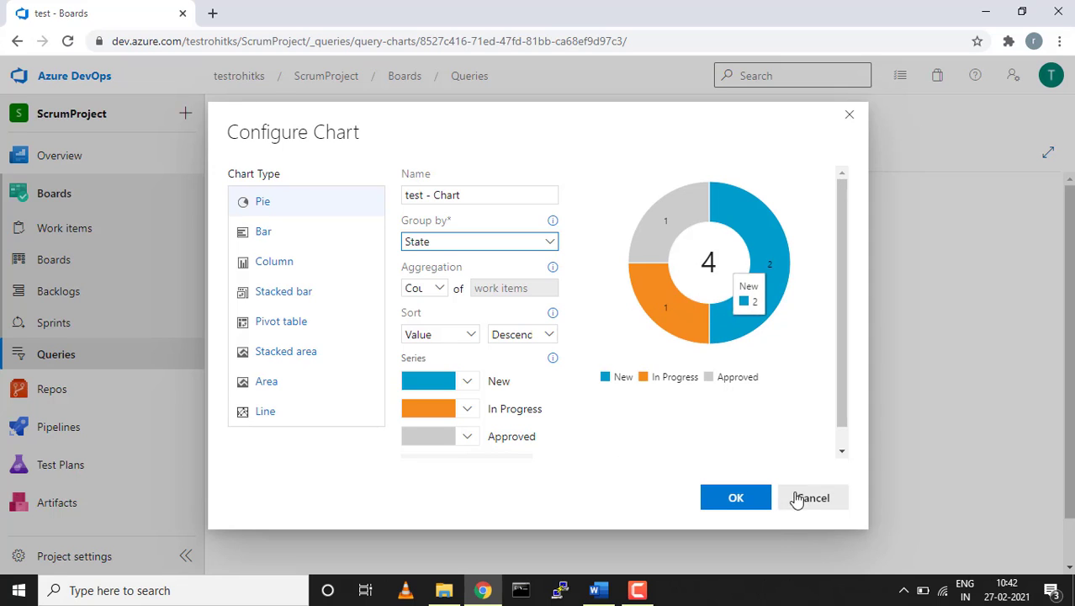
click(737, 497)
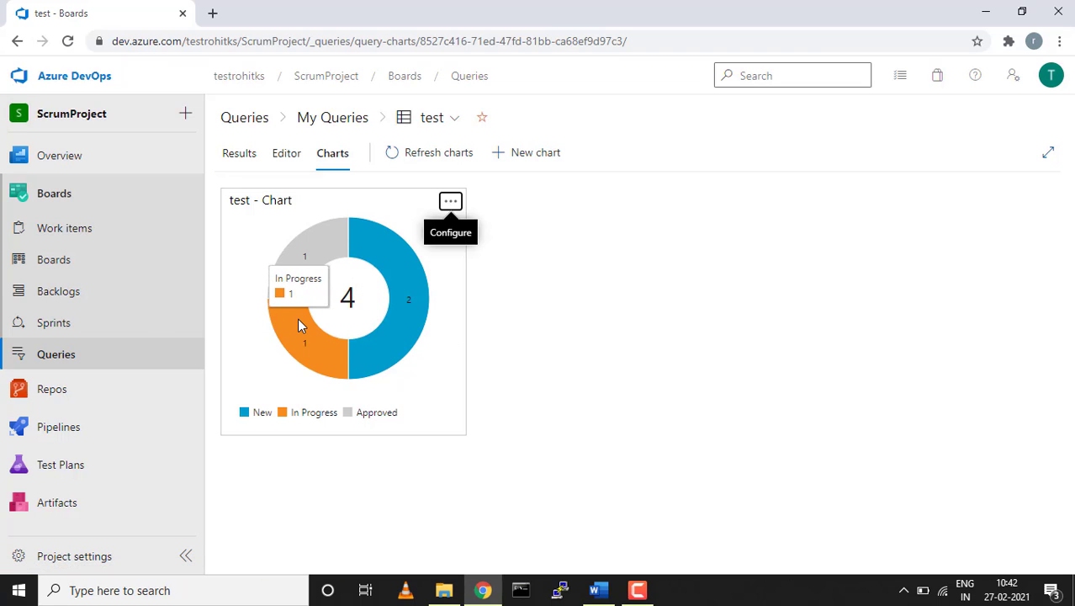
click(84, 239)
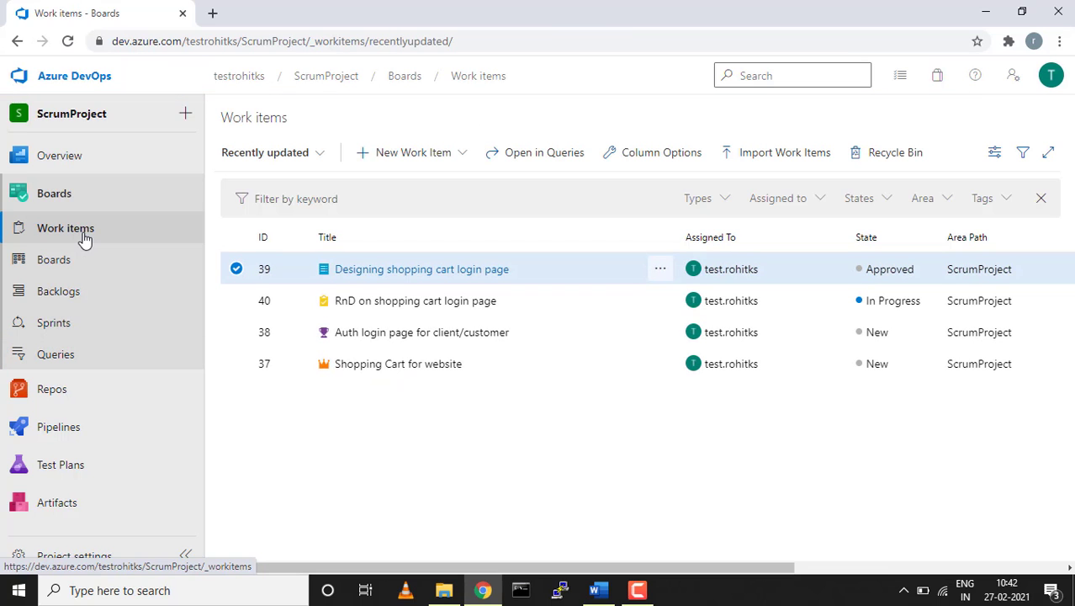